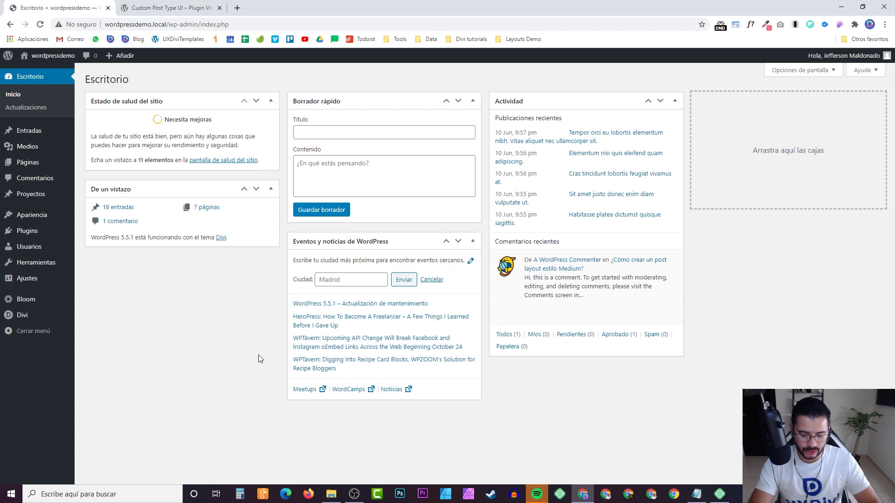
Open uxdivi.com in the incognito window and look through the homepage's courses, tutorials and webinars sections.
text(uxdivi.com)
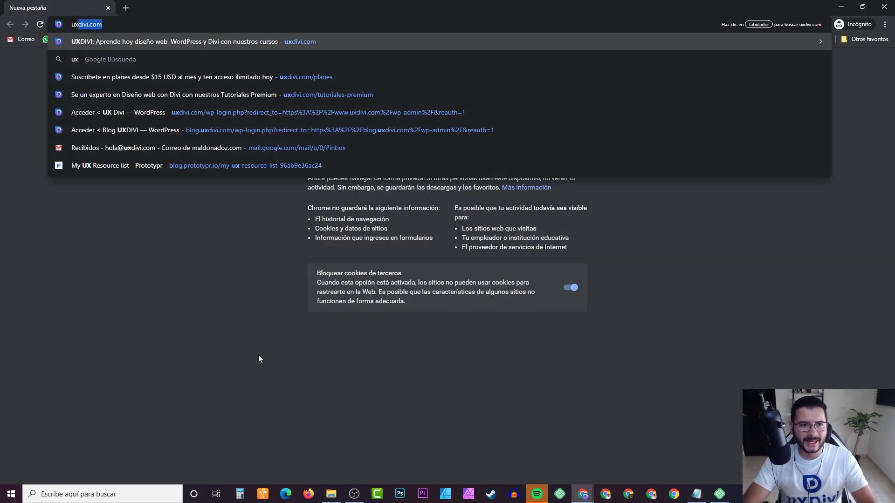
key(Return)
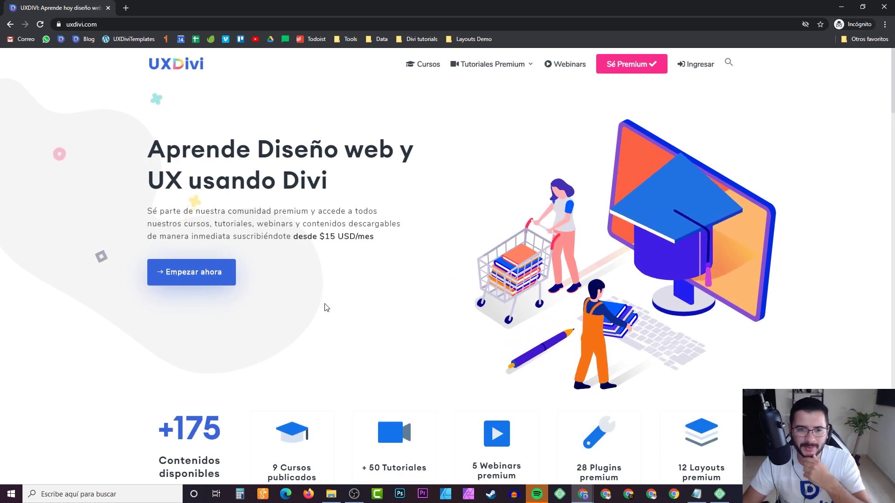
scroll(320, 303, down, 2)
scroll(335, 285, up, 2)
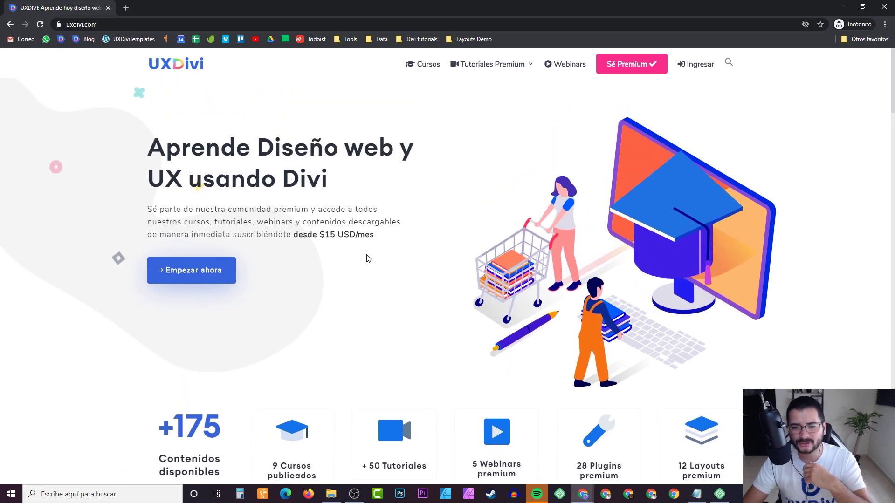
scroll(365, 258, down, 10)
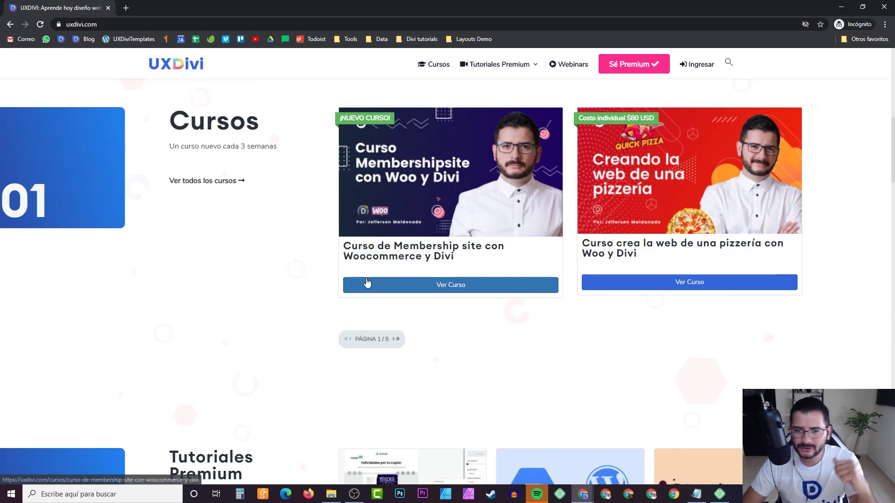
scroll(372, 278, down, 7)
scroll(440, 289, down, 12)
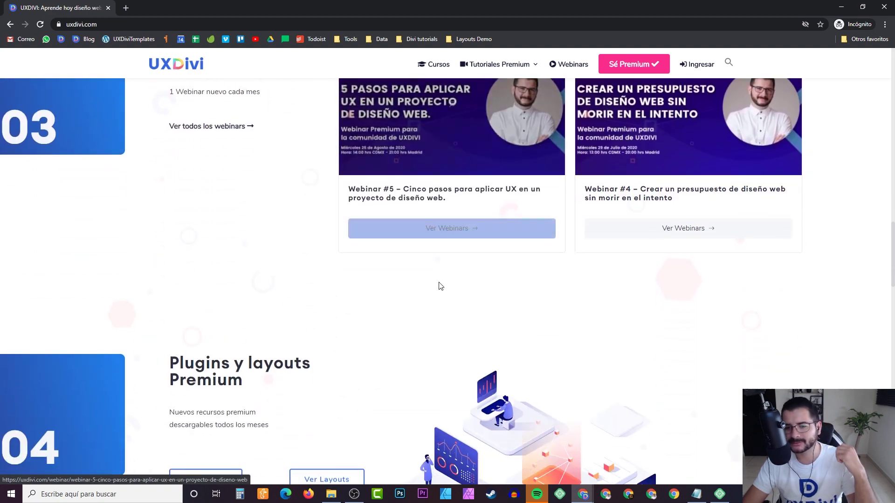
scroll(428, 289, up, 5)
scroll(428, 289, up, 12)
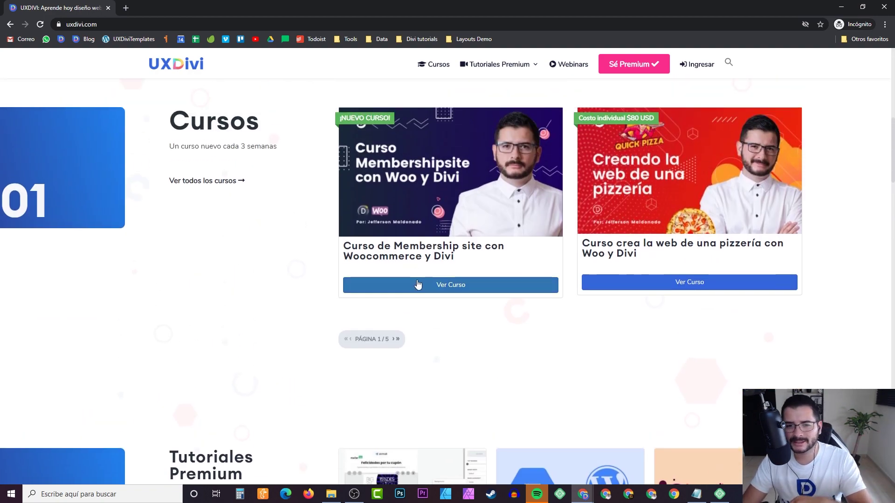
scroll(345, 346, up, 2)
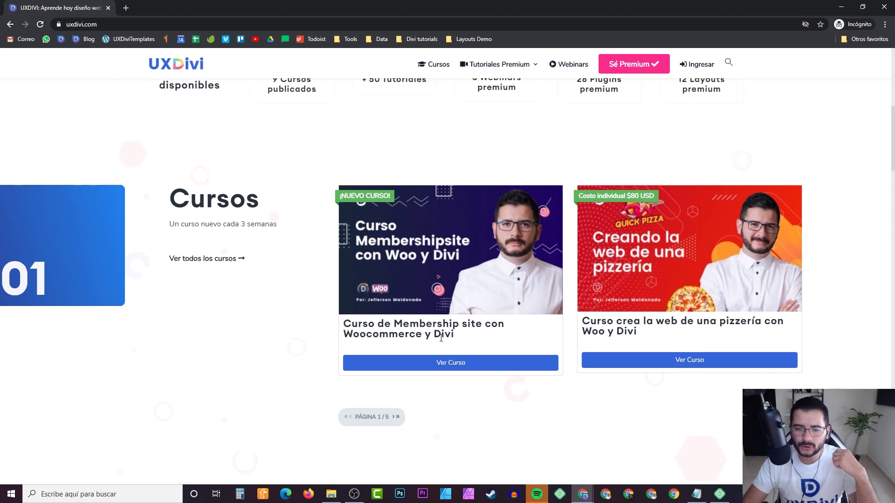
scroll(432, 340, up, 2)
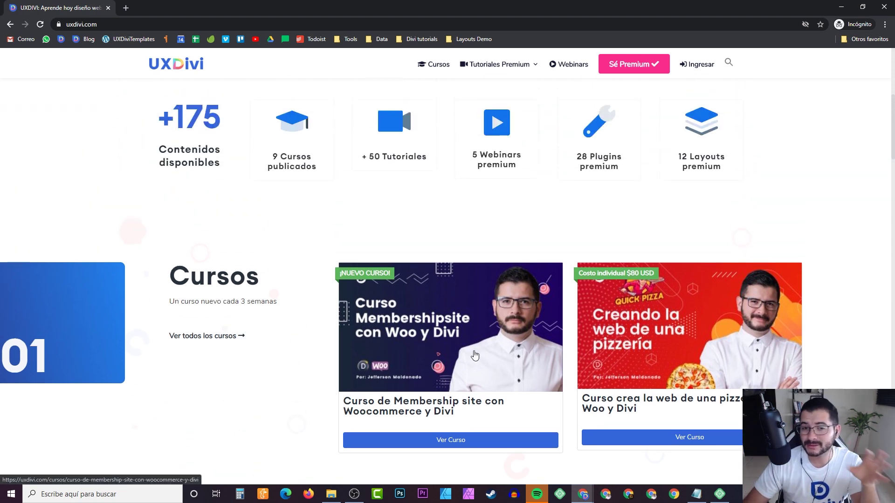
scroll(427, 333, up, 1)
scroll(427, 333, up, 6)
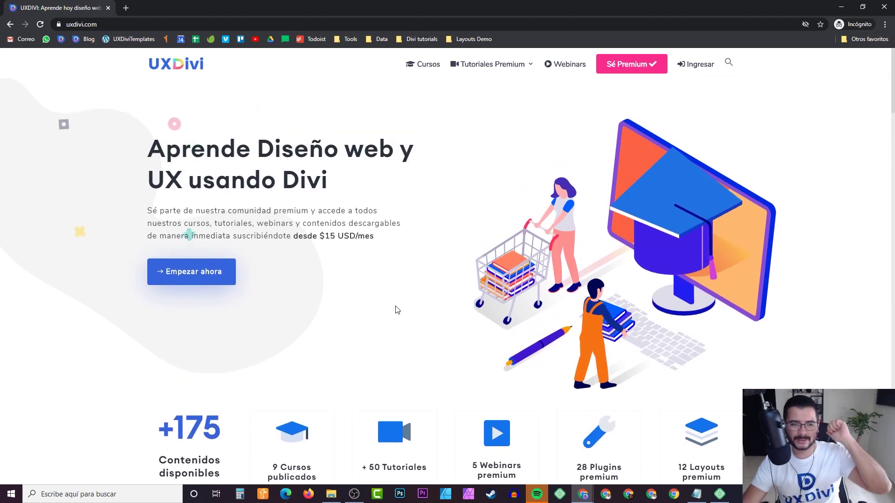
Review the homepage's premium plugins and layouts section and its summary of available content, and close the site.
scroll(390, 312, down, 20)
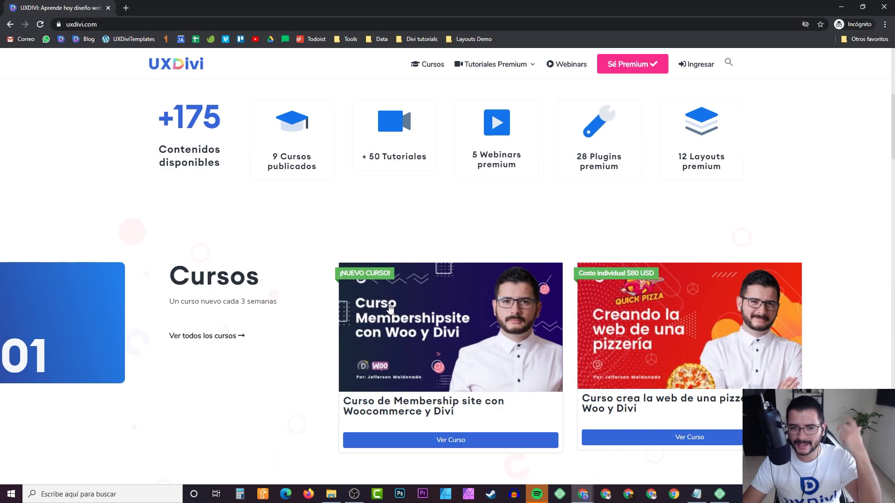
scroll(480, 340, down, 6)
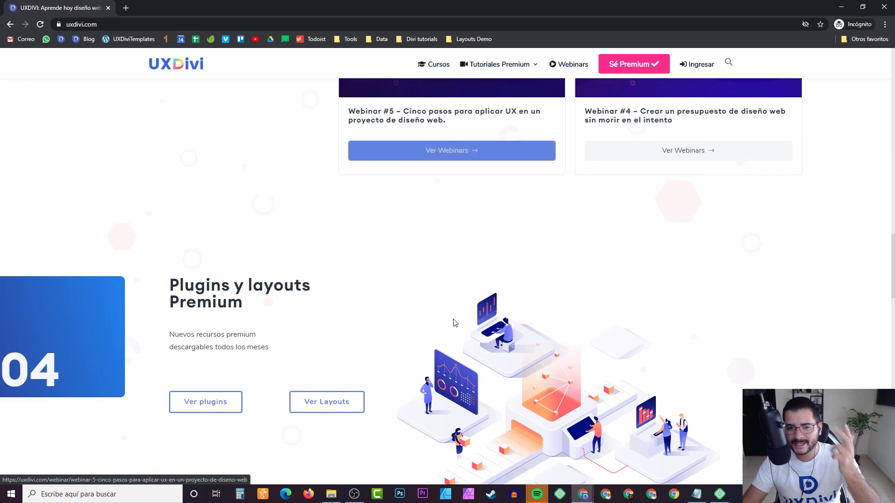
scroll(437, 313, up, 20)
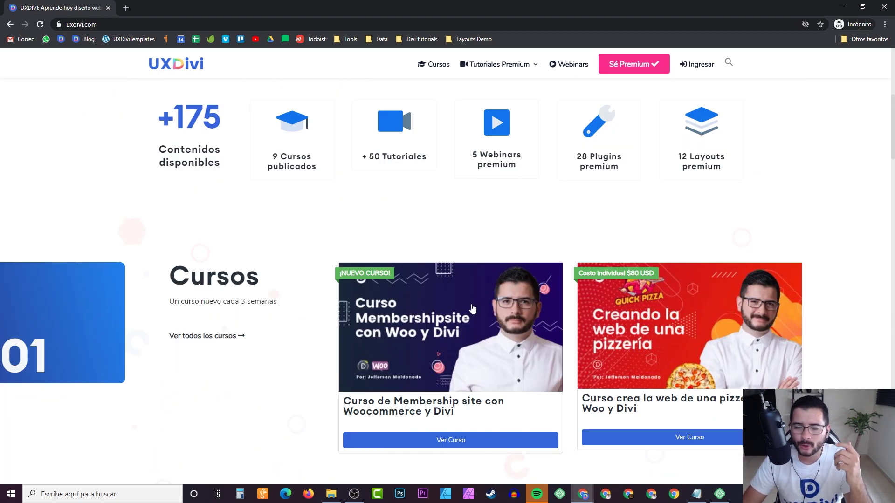
scroll(419, 366, down, 1)
scroll(466, 371, up, 4)
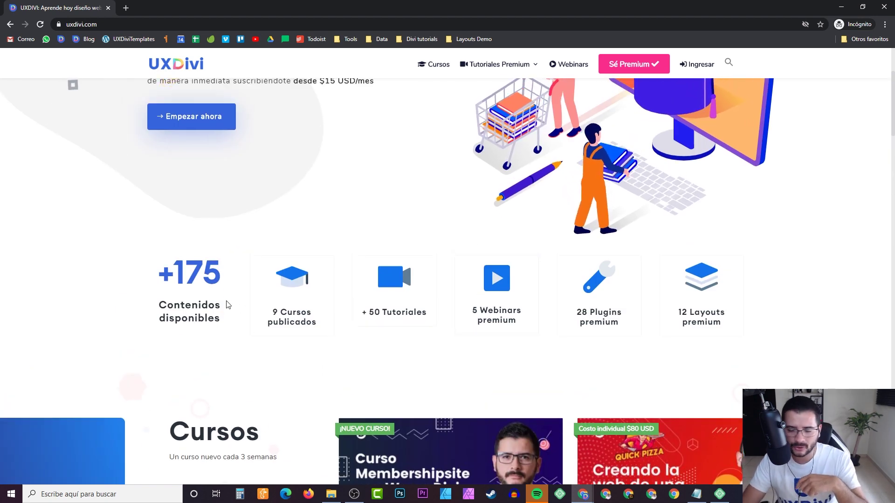
scroll(233, 313, up, 2)
scroll(326, 334, down, 1)
scroll(311, 336, up, 3)
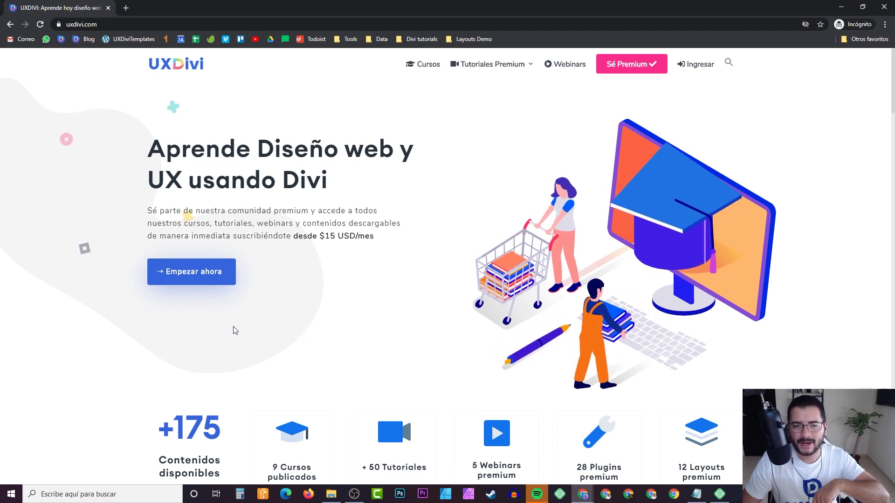
scroll(229, 280, down, 3)
scroll(214, 208, up, 3)
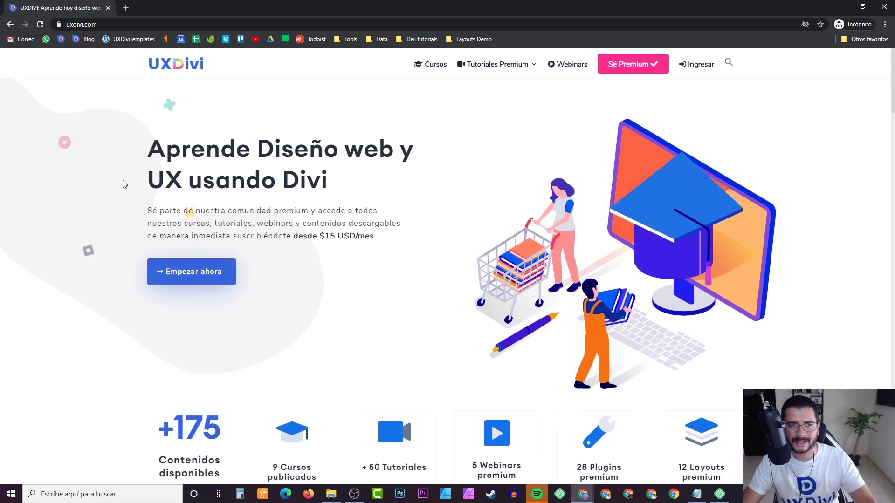
click(108, 7)
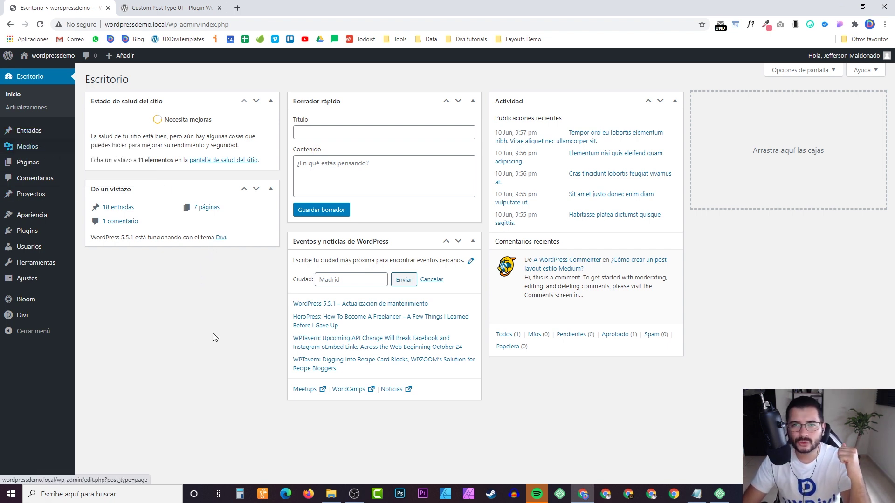
Open the WordPress posts list and examine the entries with their categories, tags and dates.
click(32, 135)
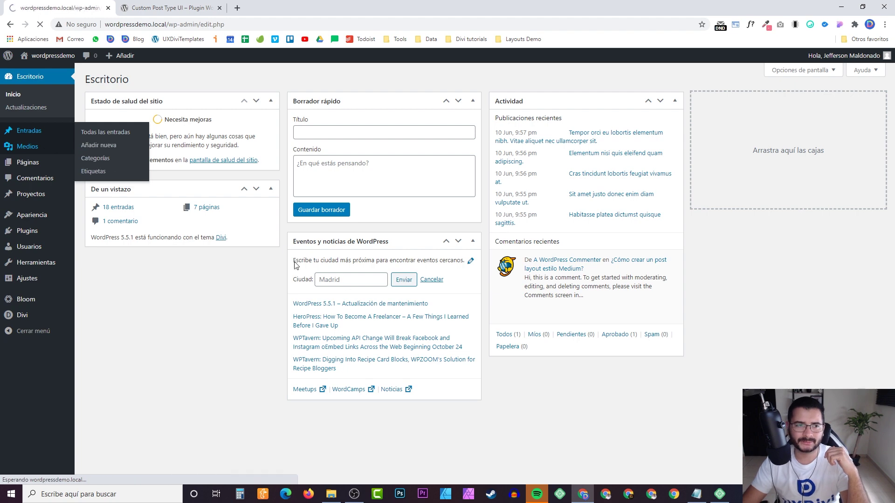
scroll(308, 266, down, 5)
scroll(313, 252, up, 5)
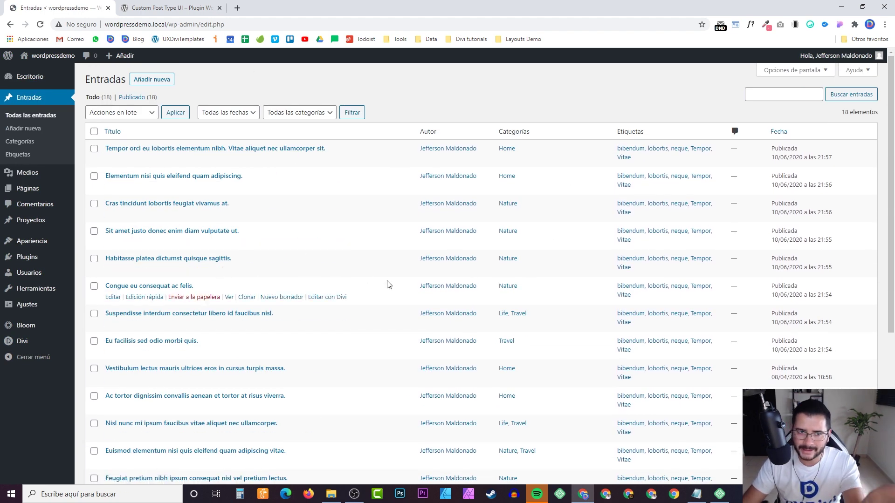
scroll(310, 289, down, 5)
scroll(344, 292, up, 5)
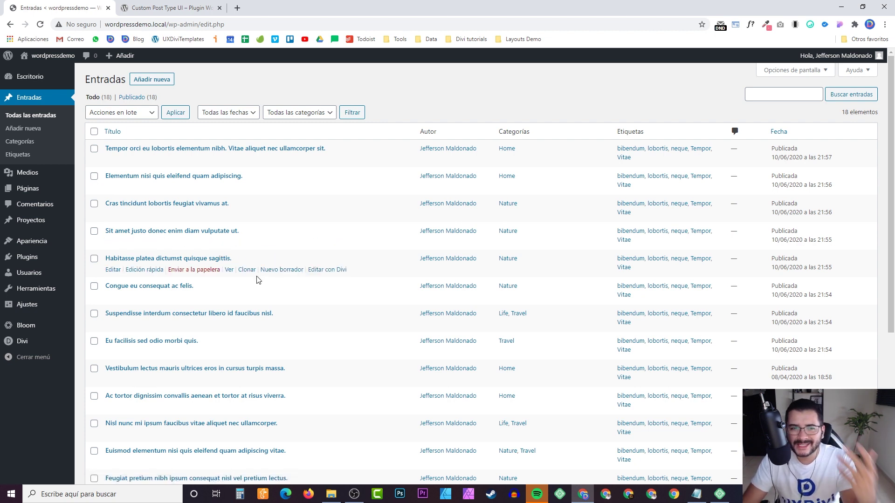
scroll(247, 273, down, 5)
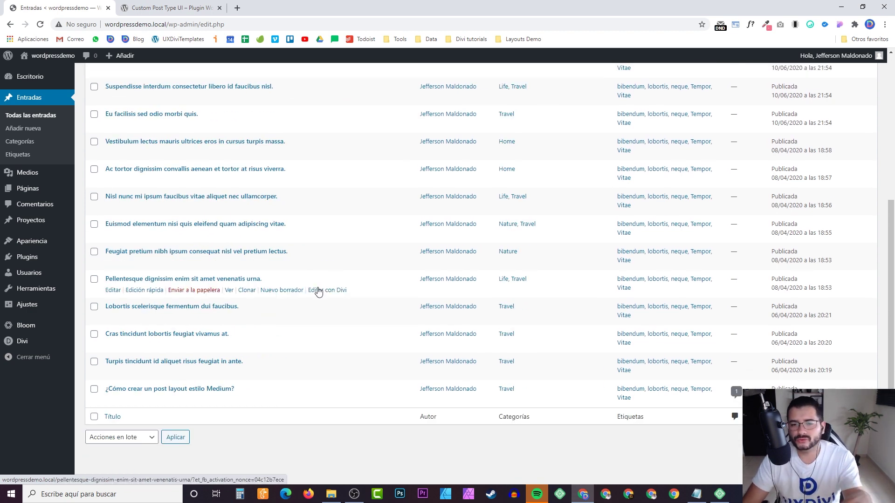
scroll(303, 282, up, 5)
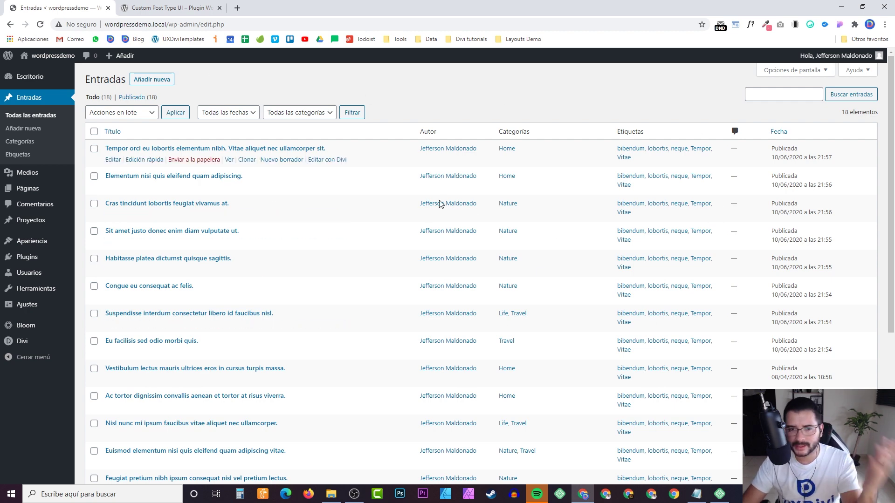
scroll(386, 246, down, 5)
scroll(376, 234, up, 5)
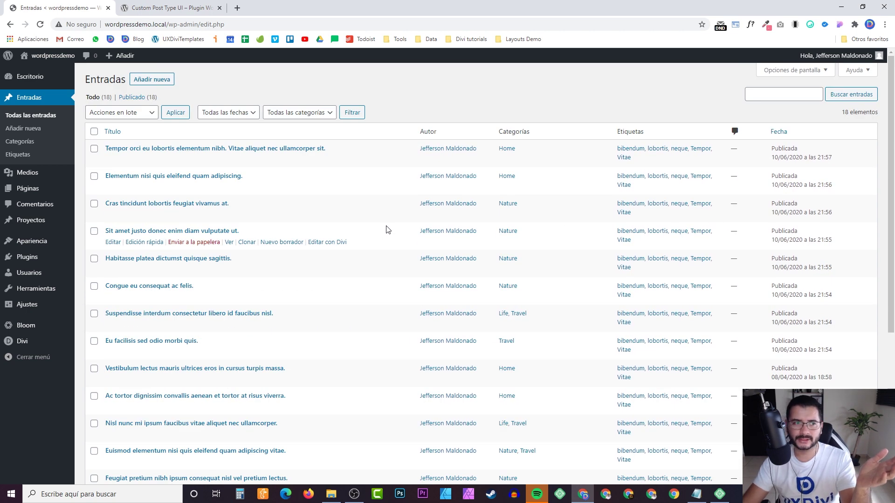
View the site's list of pages and its list of projects.
click(27, 194)
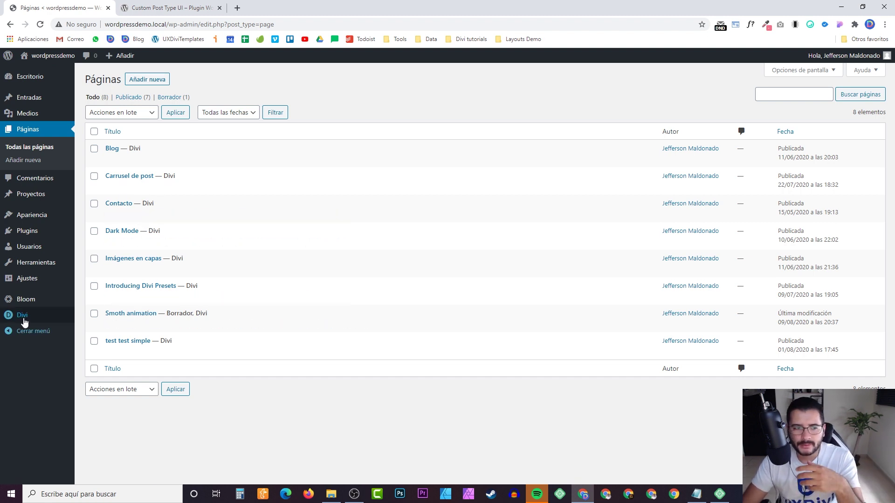
mouse_move(25, 322)
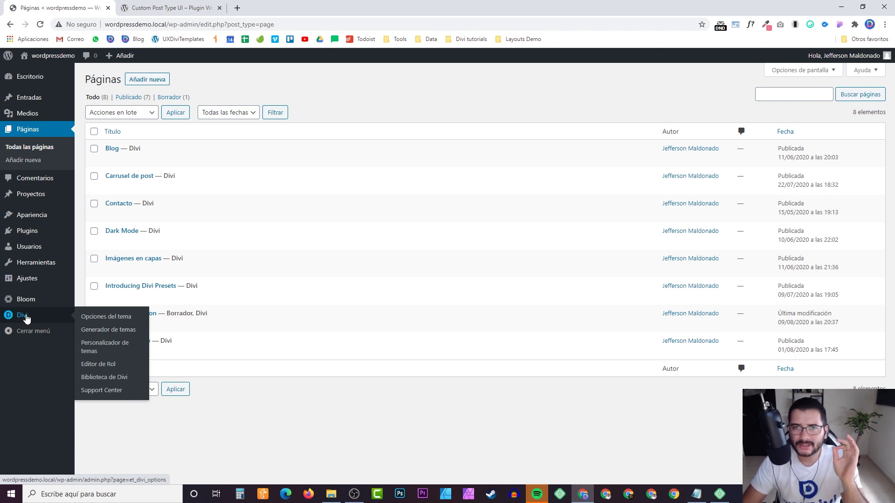
click(33, 201)
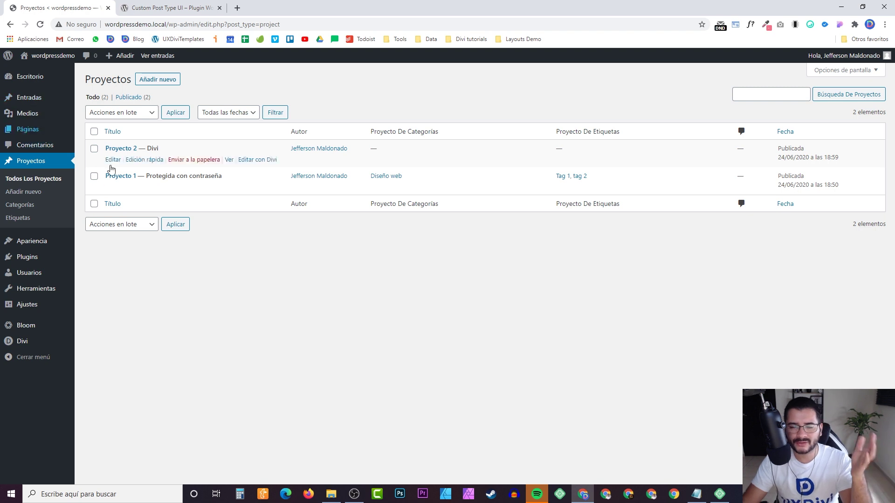
mouse_move(165, 166)
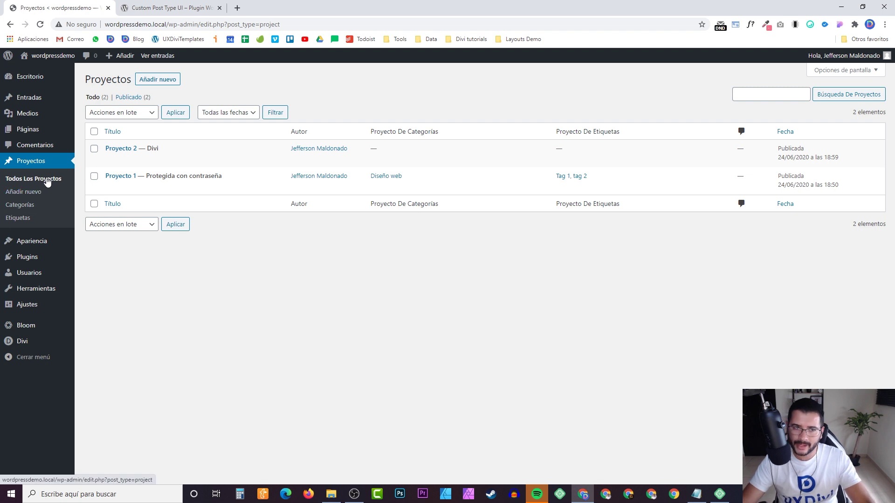
mouse_move(53, 104)
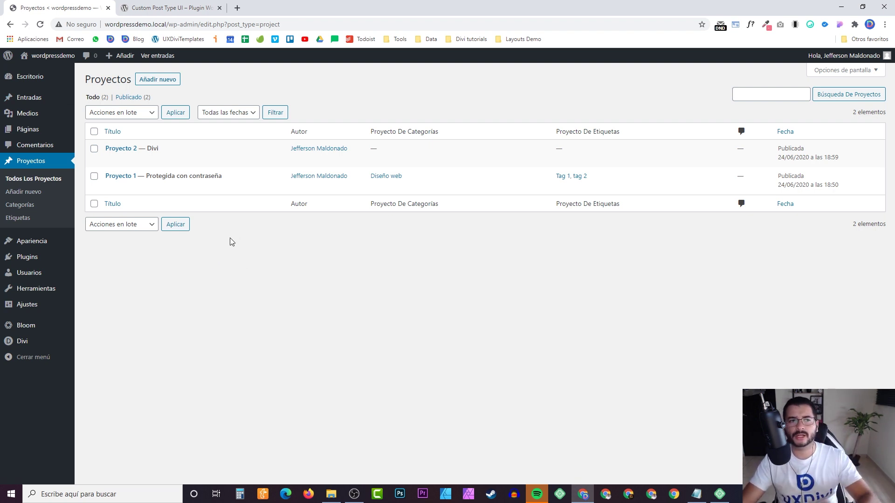
Return to the full list of posts and look through its entries from start to end.
click(30, 99)
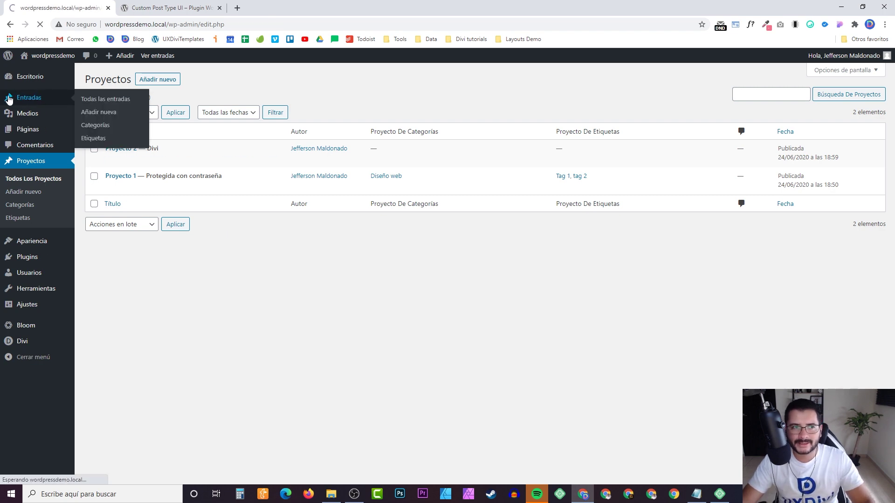
scroll(181, 195, down, 5)
scroll(182, 191, up, 5)
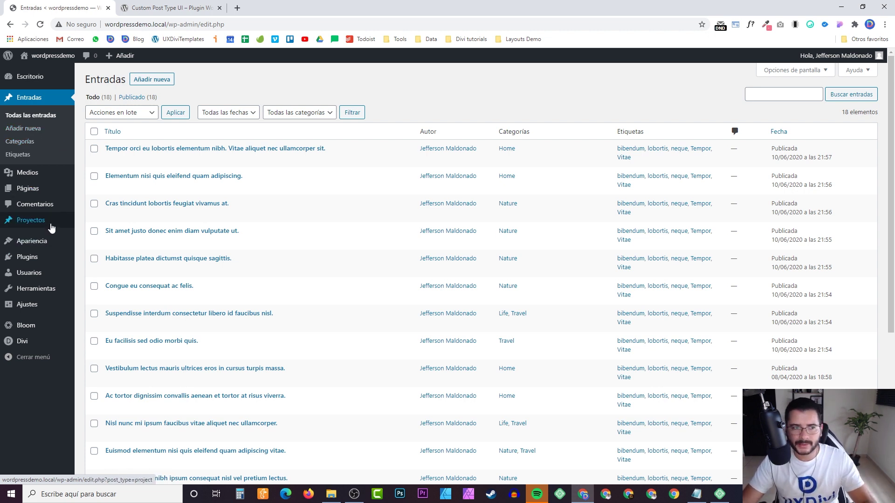
mouse_move(50, 219)
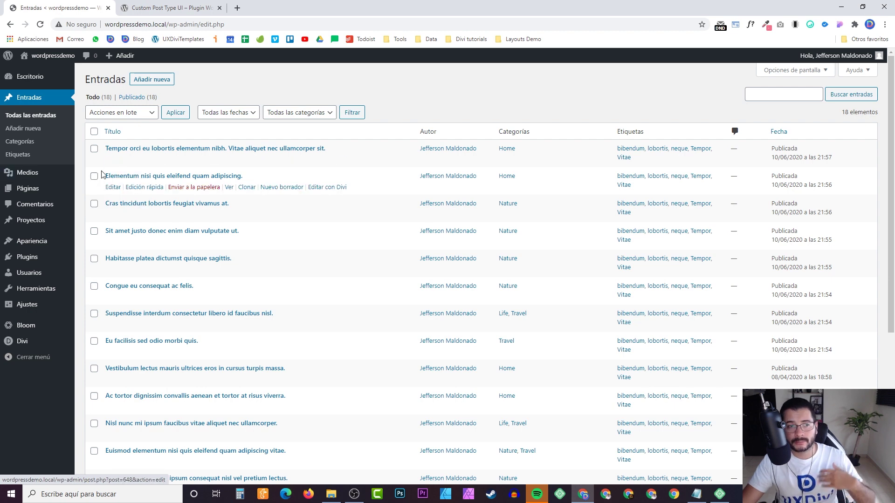
scroll(79, 194, down, 1)
scroll(79, 193, down, 1)
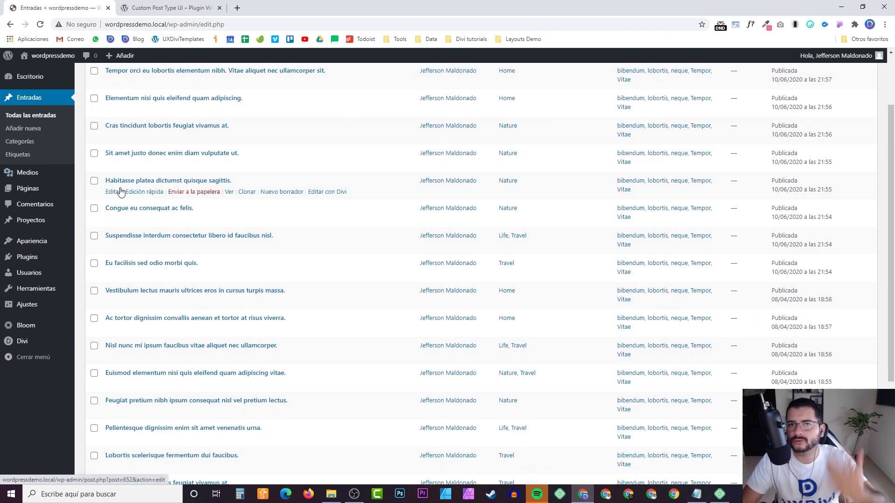
scroll(128, 188, up, 2)
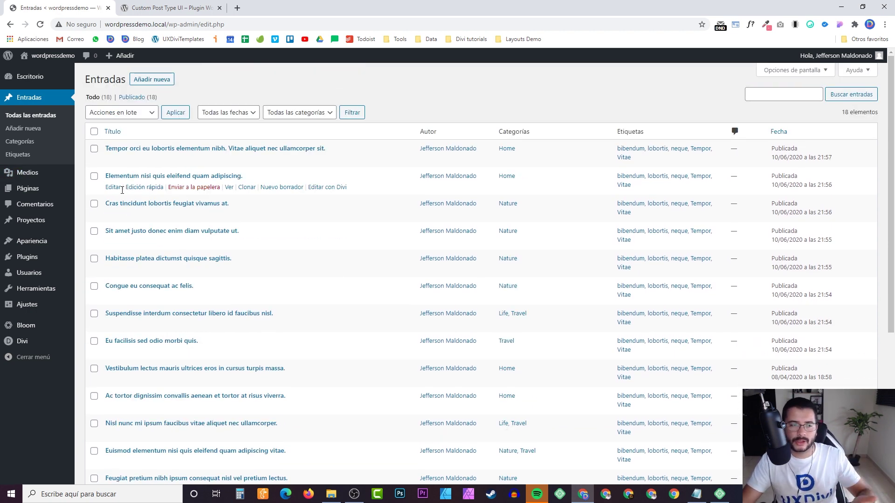
scroll(56, 175, down, 6)
scroll(42, 186, up, 6)
mouse_move(42, 194)
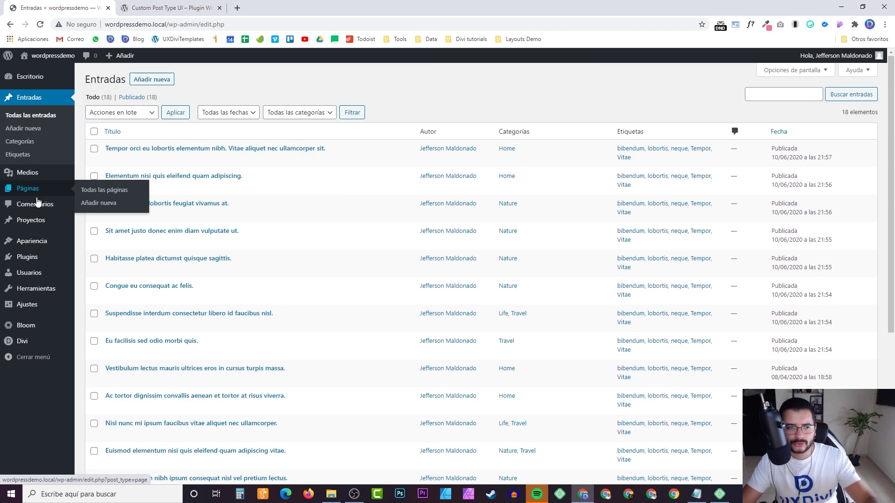
mouse_move(52, 171)
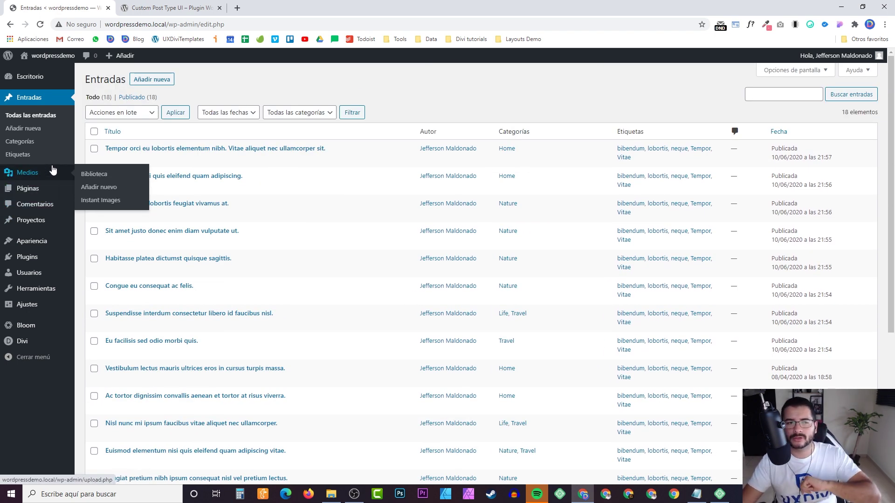
mouse_move(87, 163)
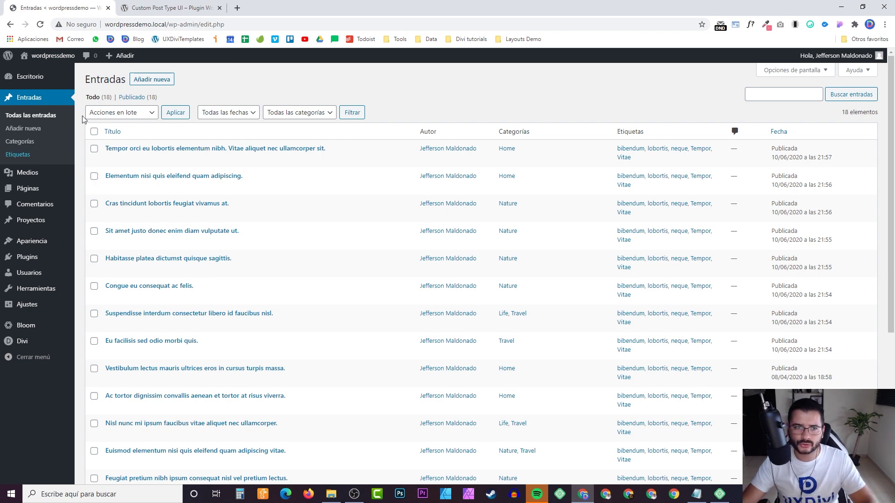
Examine the Custom Post Type UI page on WordPress.org, including its description and number of active installations.
click(142, 7)
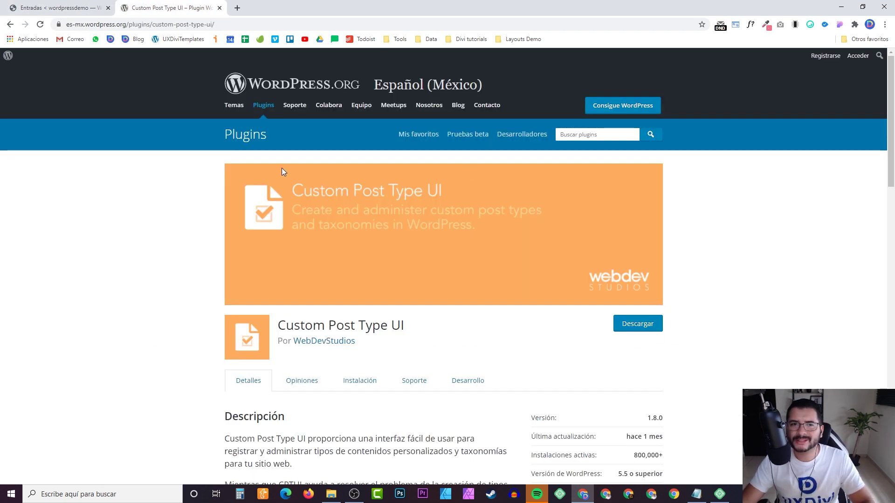
scroll(281, 166, down, 3)
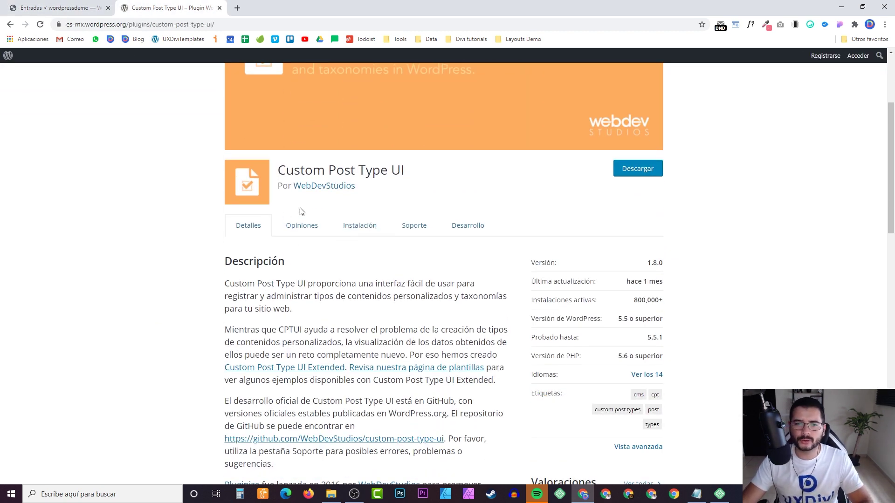
scroll(373, 188, down, 9)
scroll(410, 189, up, 9)
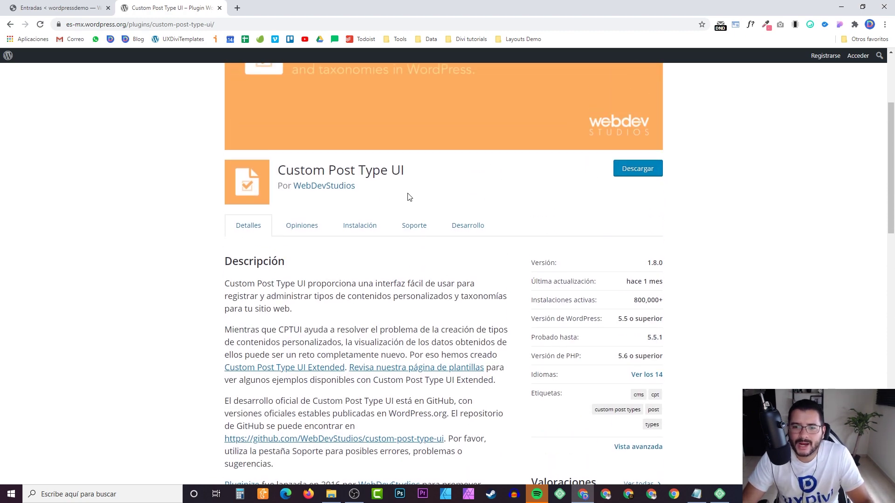
scroll(399, 194, down, 2)
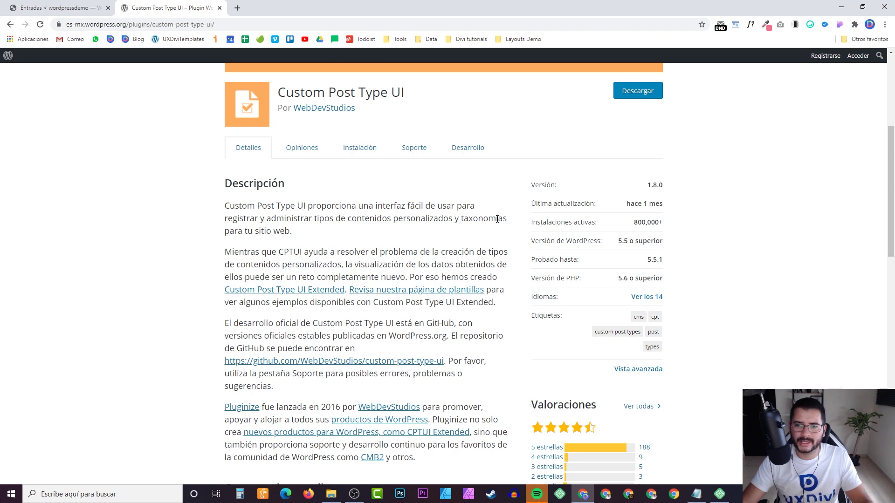
drag(538, 223, 600, 229)
drag(680, 228, 651, 223)
click(655, 240)
scroll(671, 255, up, 5)
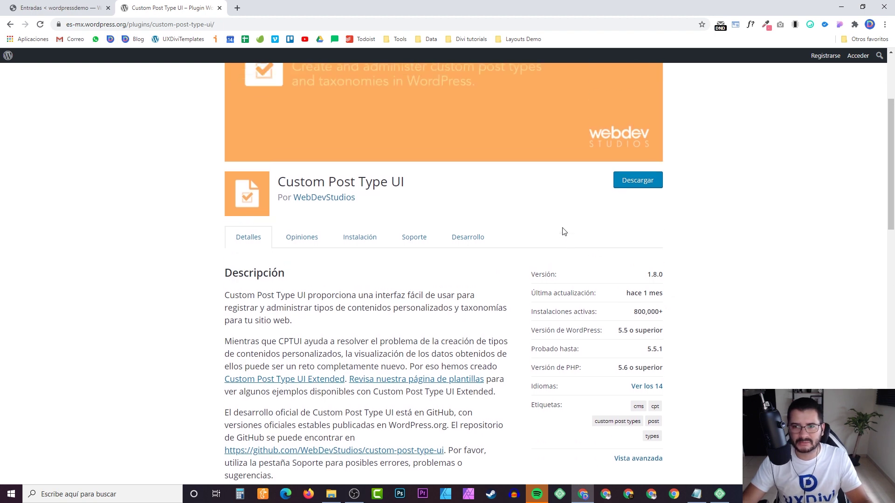
Look through the plugin page's details, ratings and screenshots, then return to its header.
scroll(353, 149, down, 3)
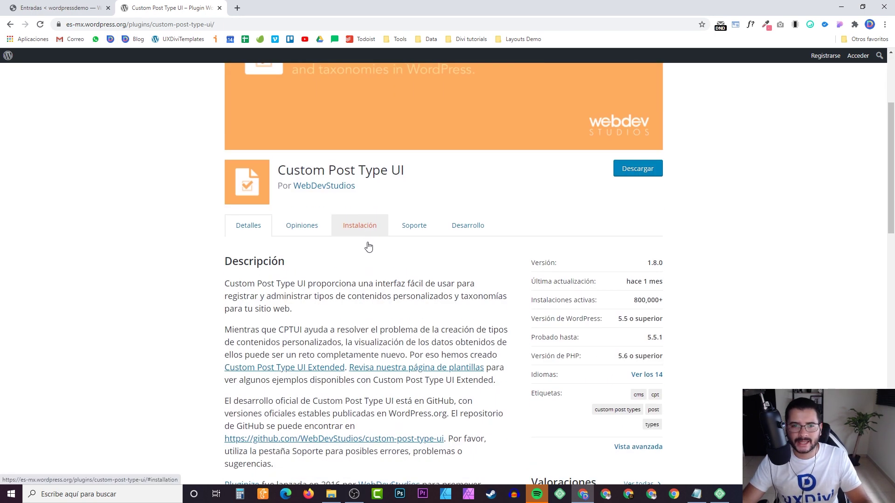
scroll(396, 205, up, 3)
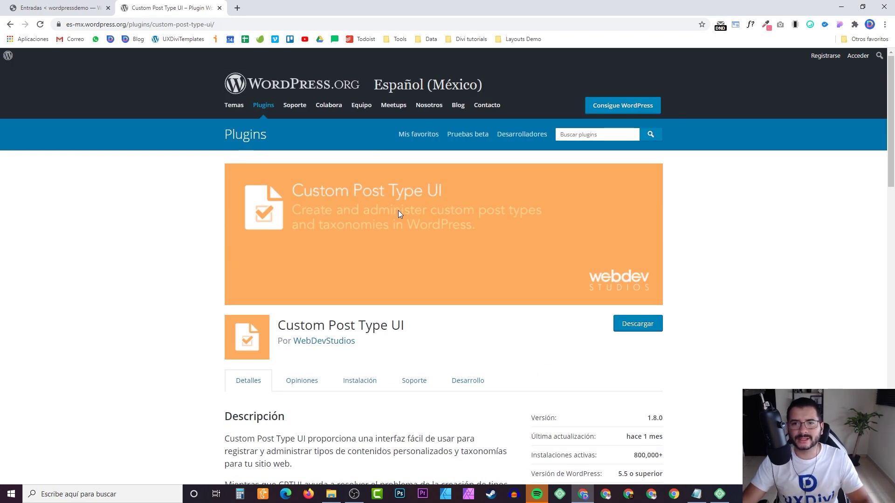
scroll(616, 319, down, 3)
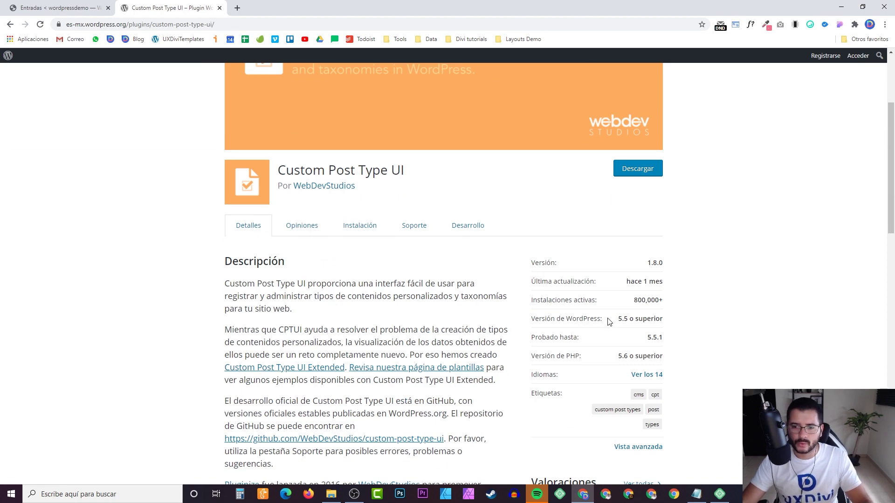
scroll(613, 325, down, 5)
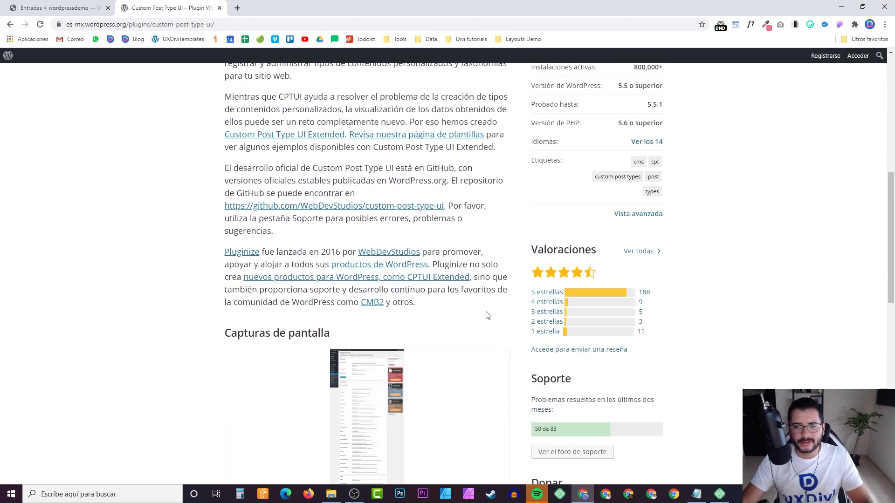
scroll(447, 313, down, 10)
scroll(494, 320, up, 3)
scroll(514, 326, down, 1)
scroll(514, 327, up, 15)
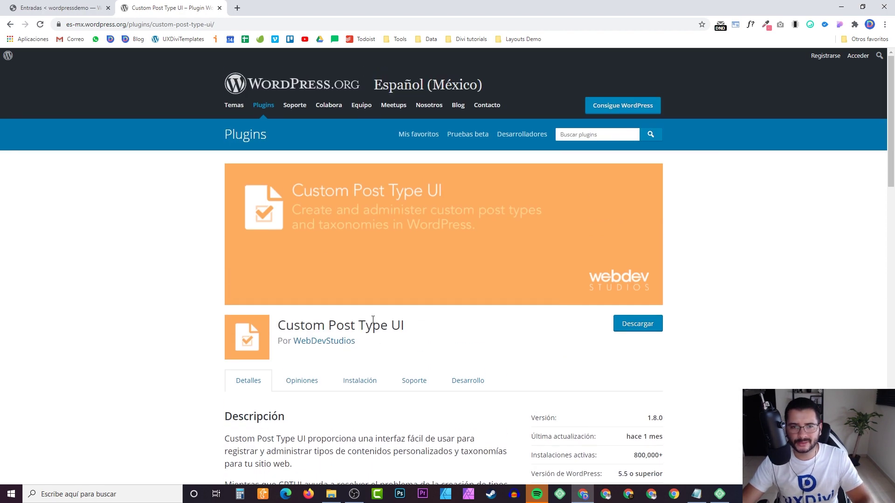
Copy the plugin's name from its page and search for "Custom Post Type UI" among the plugins the site can add.
drag(417, 330, 277, 328)
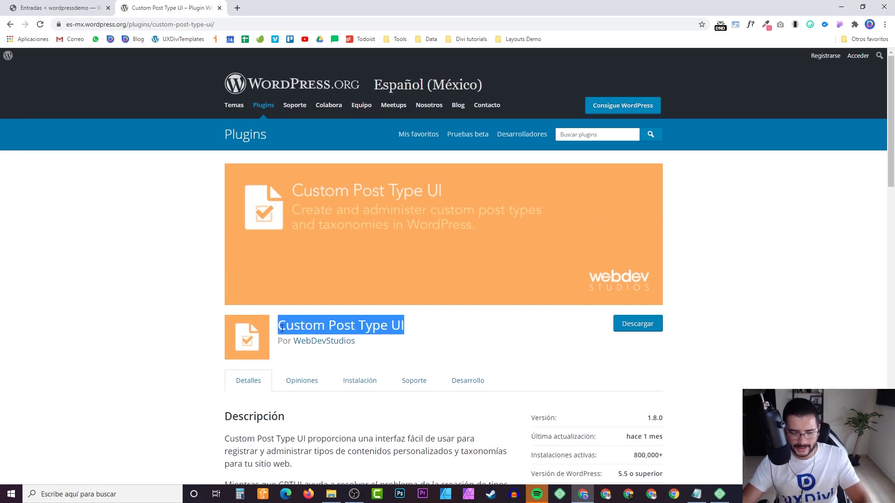
click(65, 8)
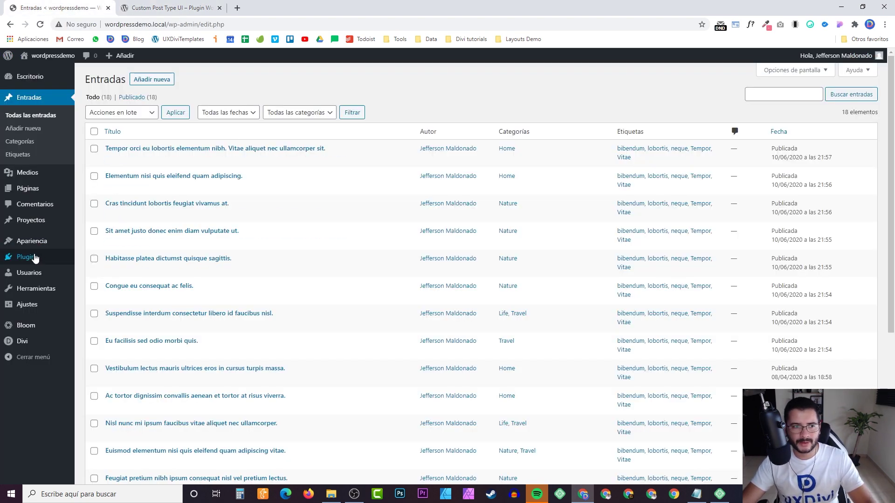
click(102, 259)
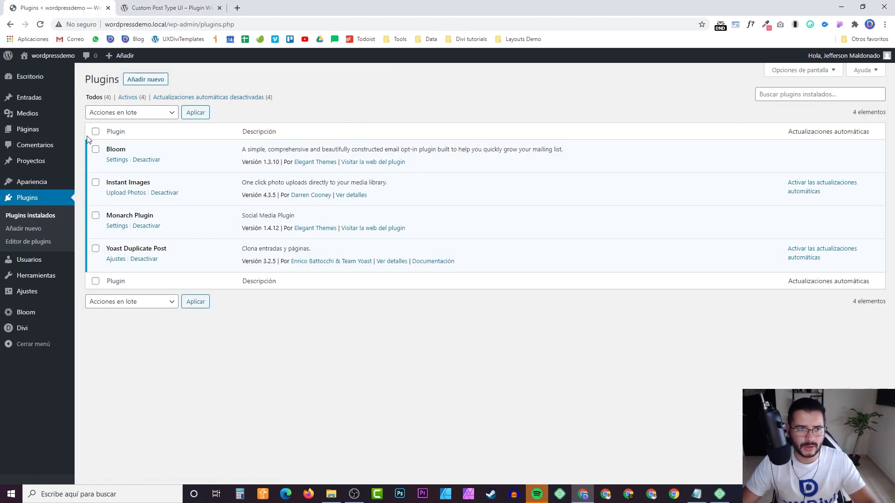
click(146, 79)
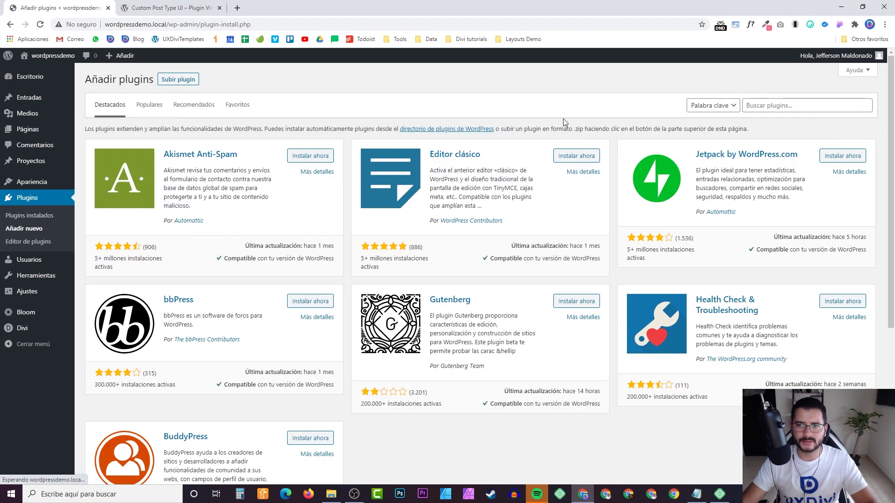
click(768, 107)
click(766, 119)
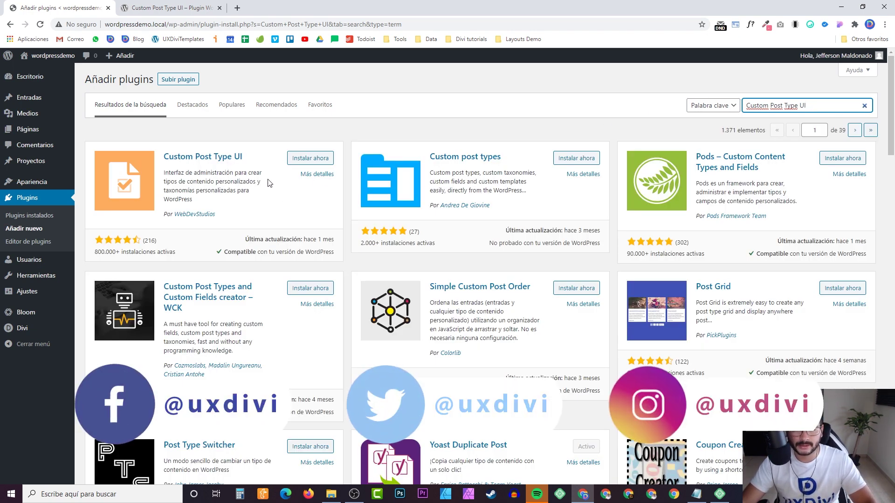
Install and activate the Custom Post Type UI plugin by WebDevStudios and look over its introduction page.
click(308, 159)
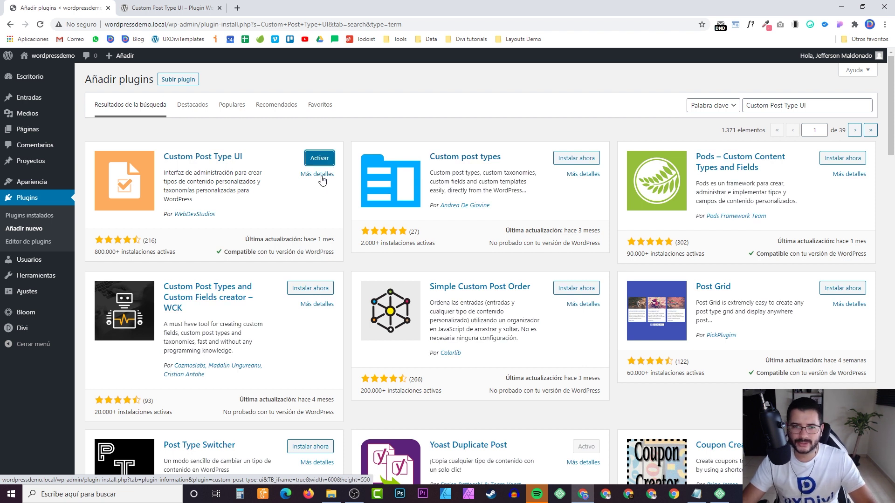
click(320, 161)
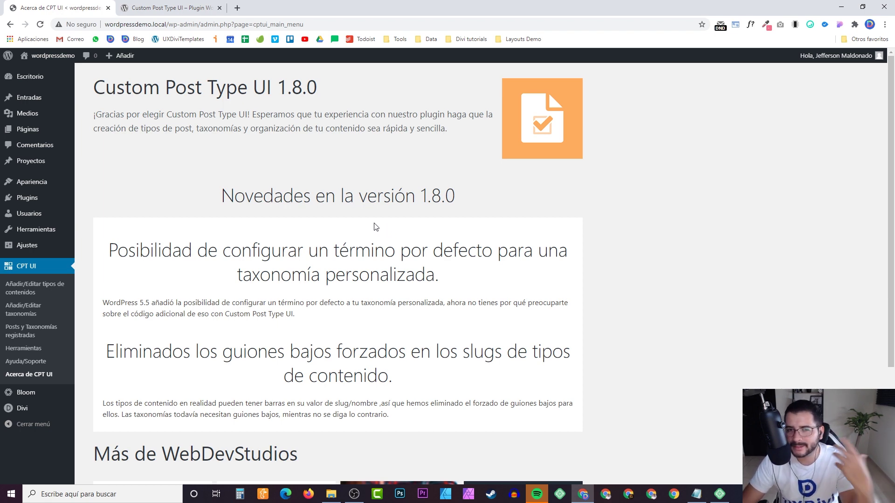
scroll(376, 227, down, 3)
scroll(382, 223, up, 3)
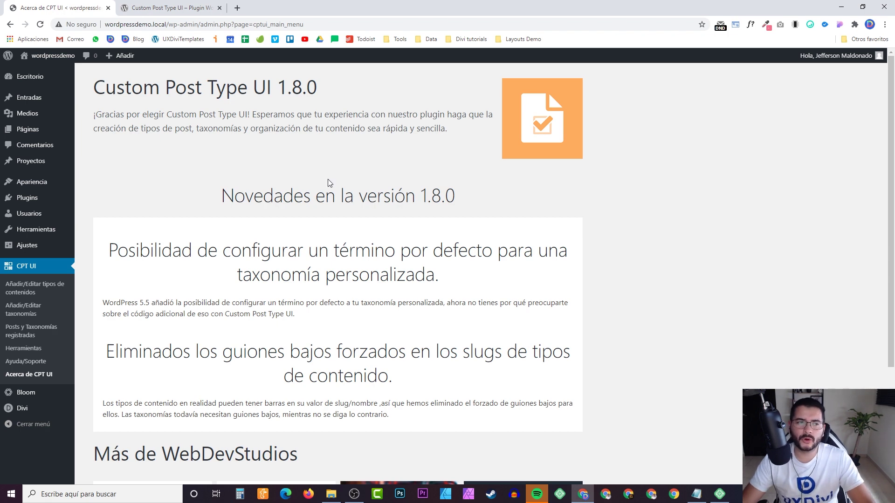
scroll(354, 184, down, 3)
scroll(361, 190, up, 3)
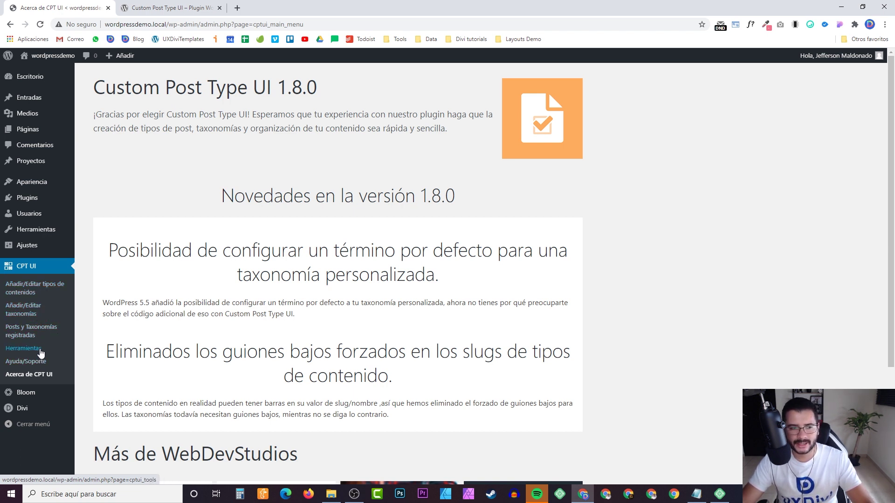
Open the form for adding content types and examine its basic configuration, additional labels and settings sections.
click(27, 294)
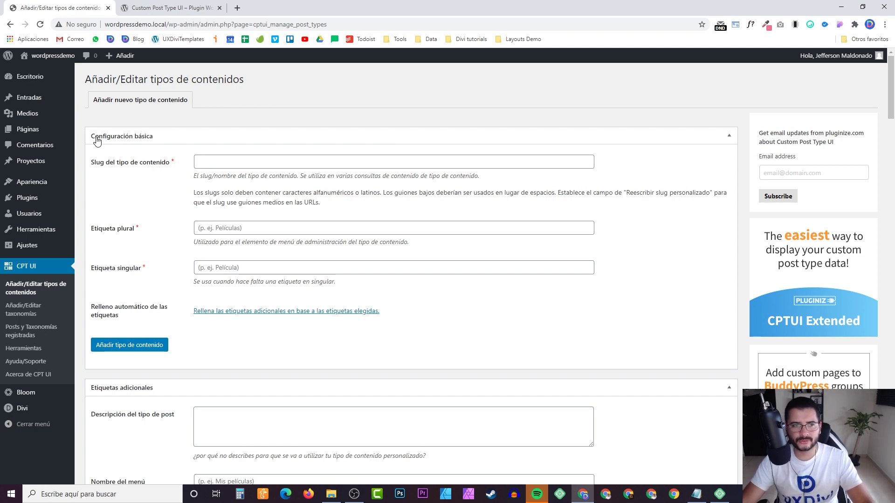
scroll(148, 208, down, 3)
scroll(148, 207, down, 2)
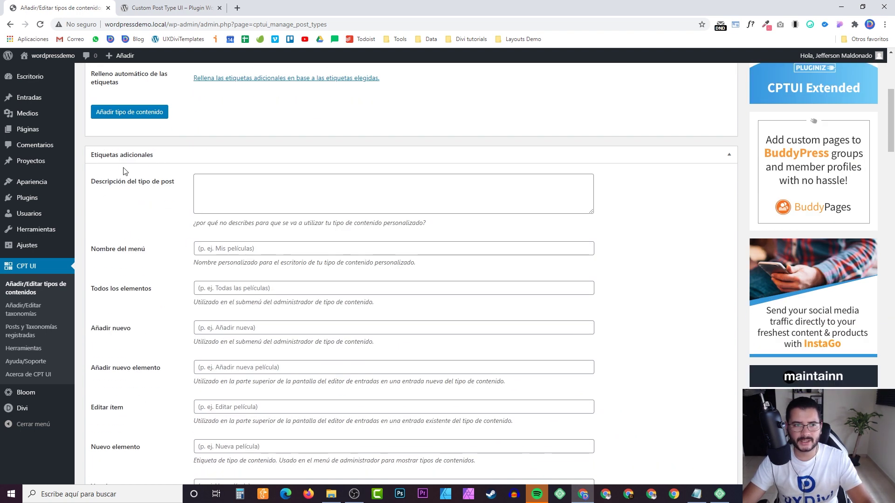
scroll(198, 200, down, 15)
scroll(198, 200, down, 20)
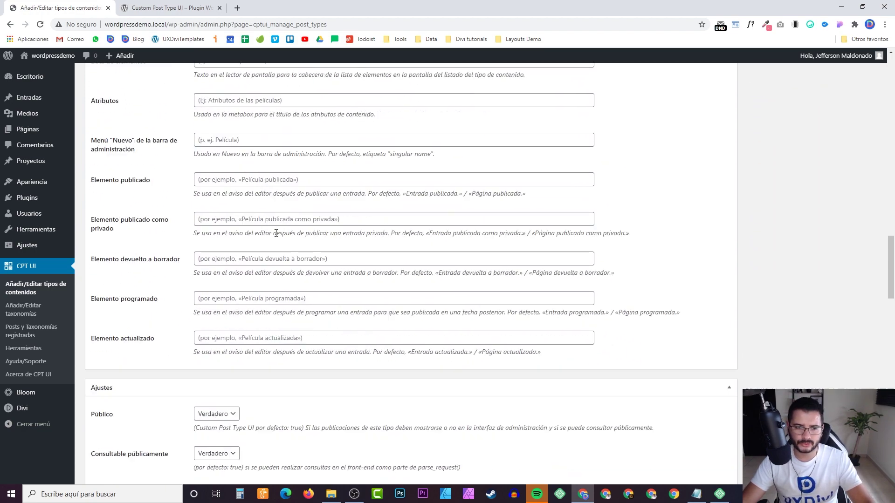
scroll(276, 237, up, 13)
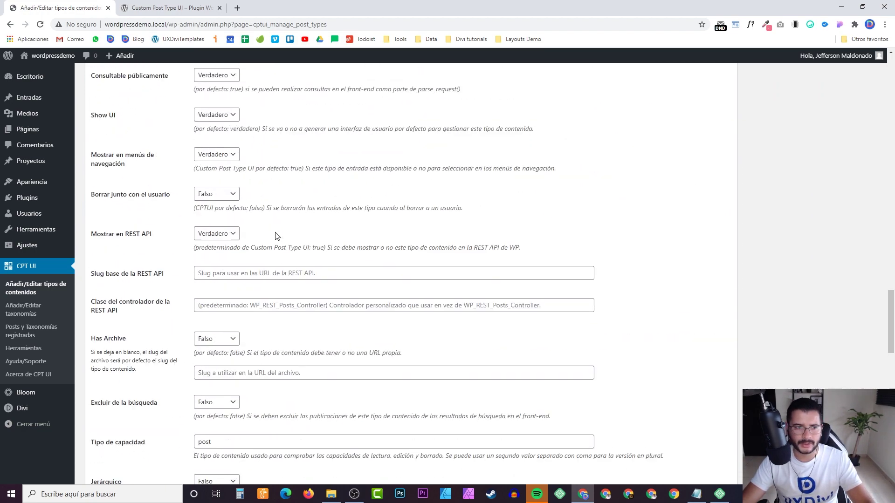
scroll(280, 228, up, 2)
scroll(315, 261, up, 20)
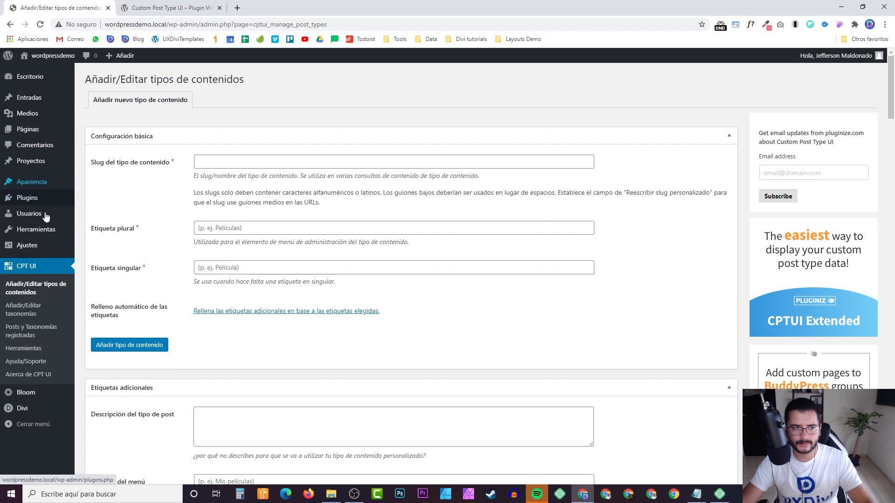
Open the Divi projects list in a separate tab, view Proyecto 2 and examine the "project" slug in its URL.
mouse_move(33, 163)
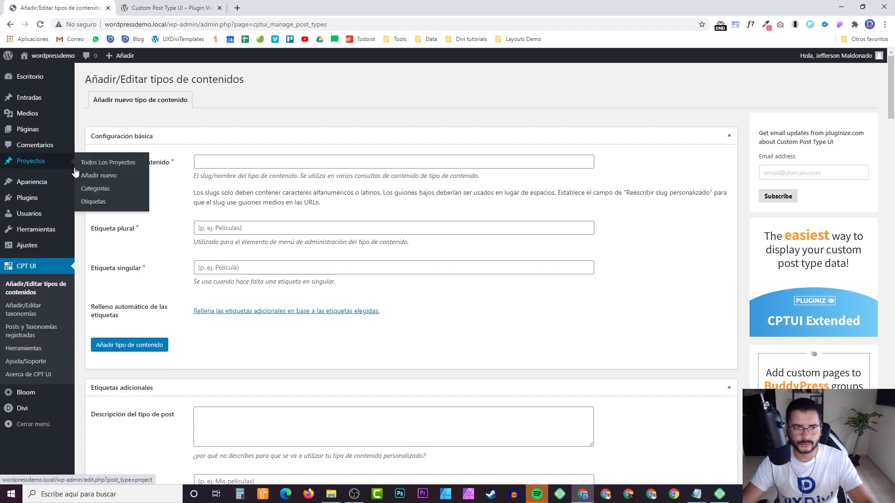
middle_click(137, 169)
key(ctrl+Tab)
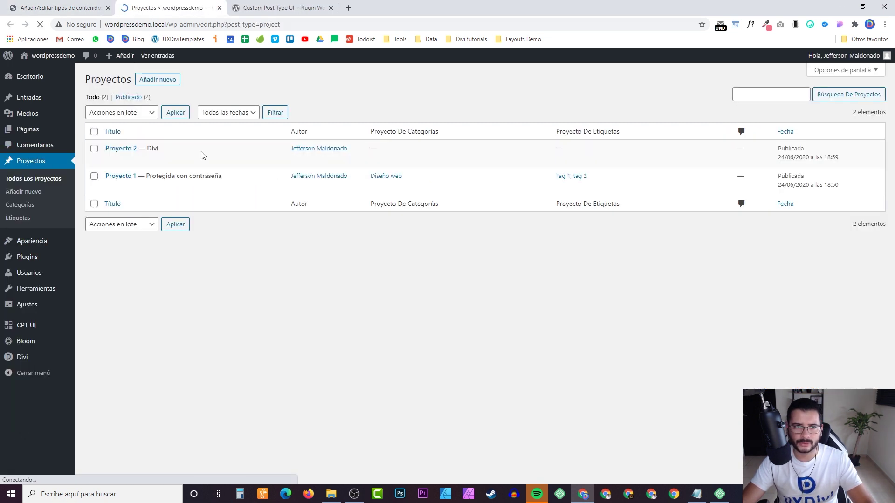
click(229, 160)
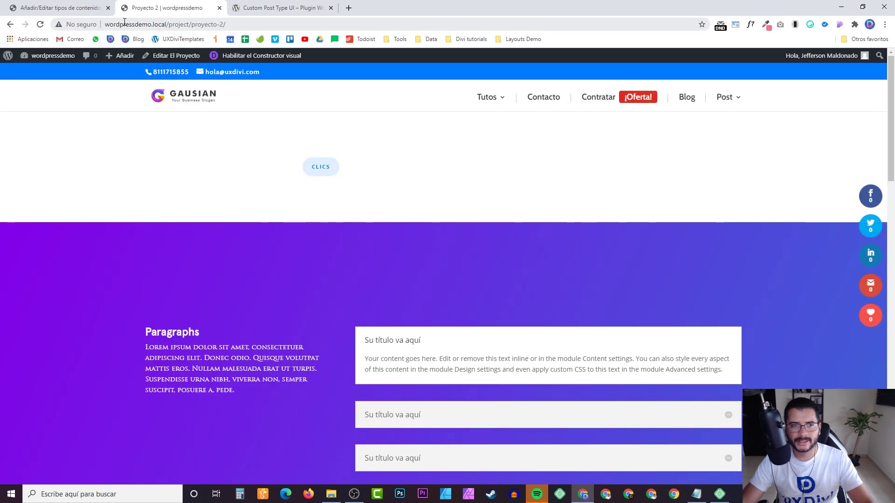
drag(169, 24, 214, 55)
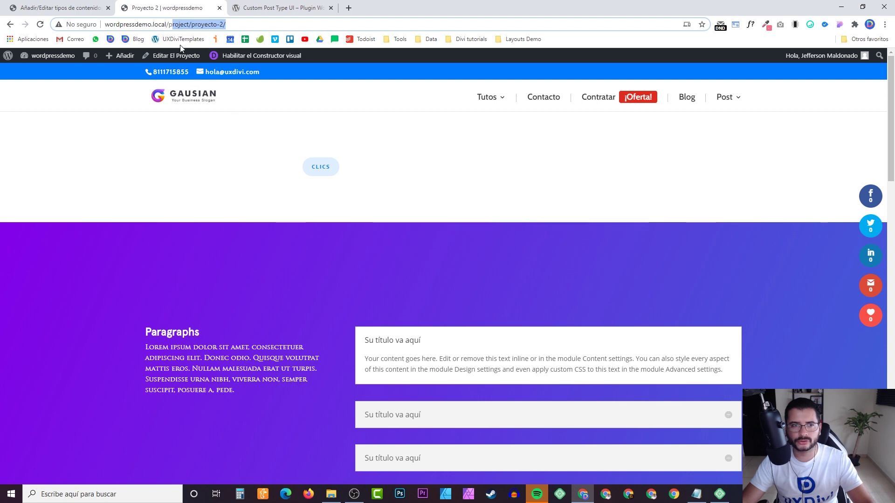
click(183, 25)
drag(191, 25, 170, 26)
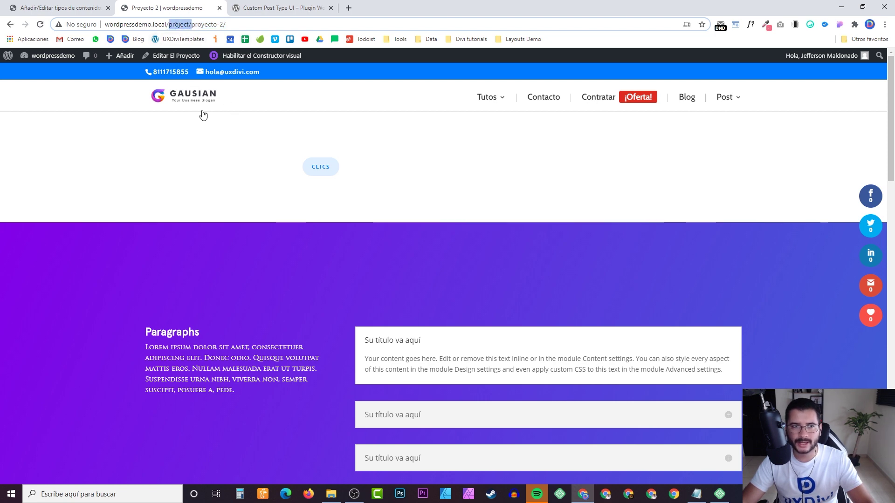
Return to the new content type form and set the content type's slug to "podcast".
click(79, 8)
click(191, 157)
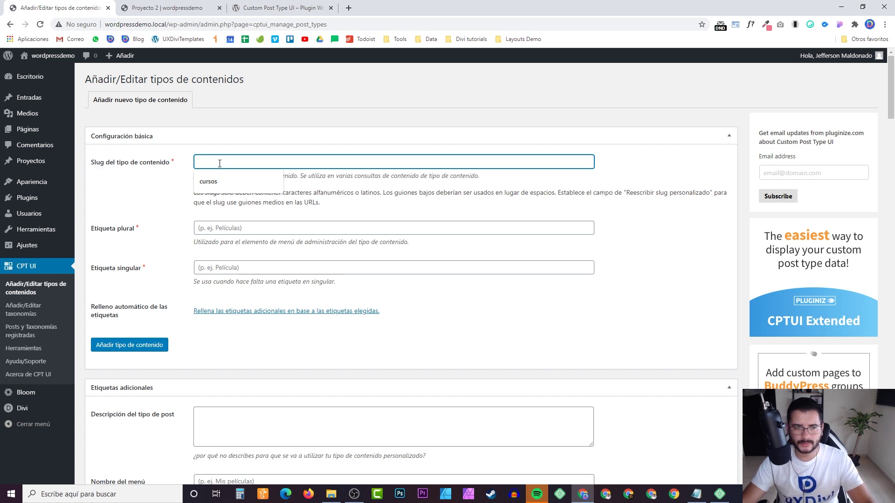
text(podcast)
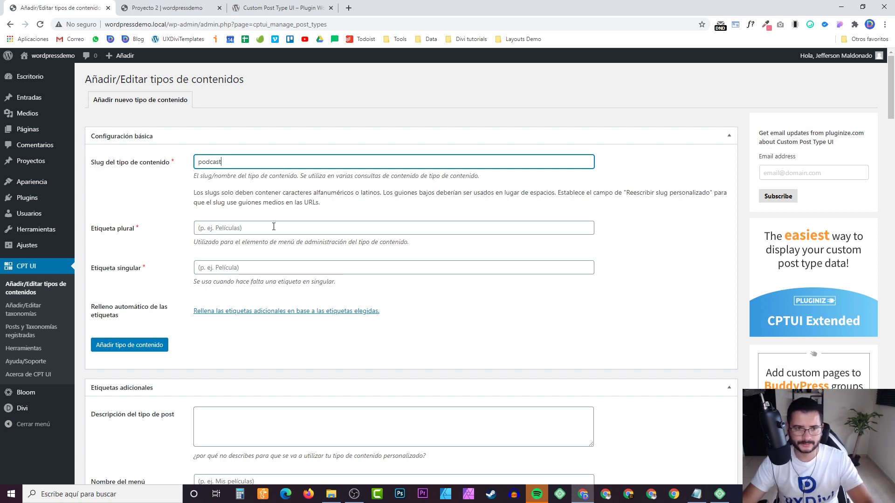
Set the content type's plural label to "Podcasts" and its singular label to "Podcast".
click(273, 227)
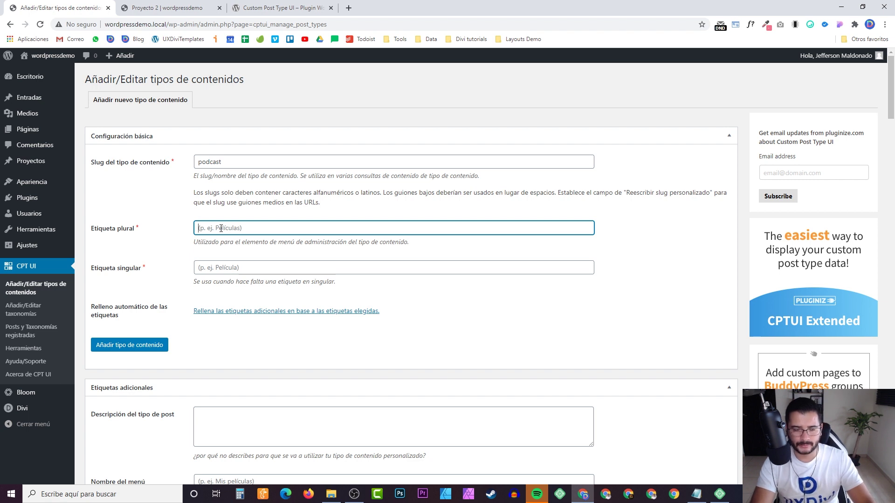
text(Podcasts)
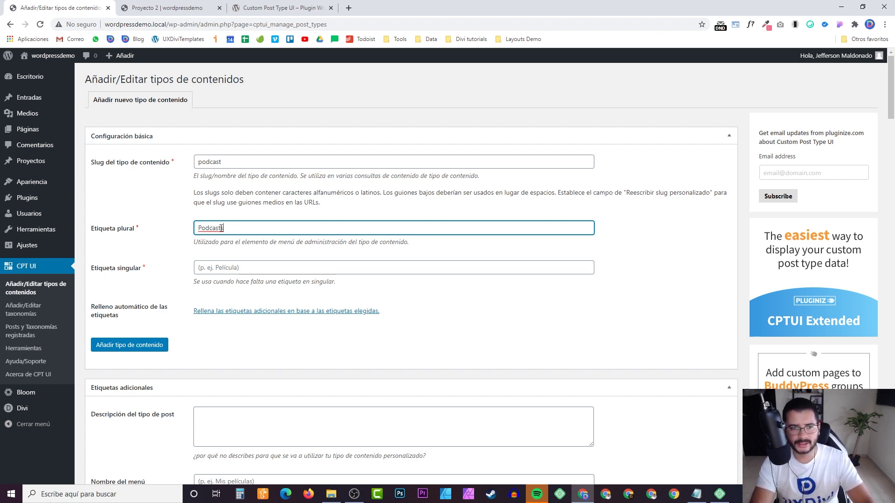
key(Tab)
text(PO)
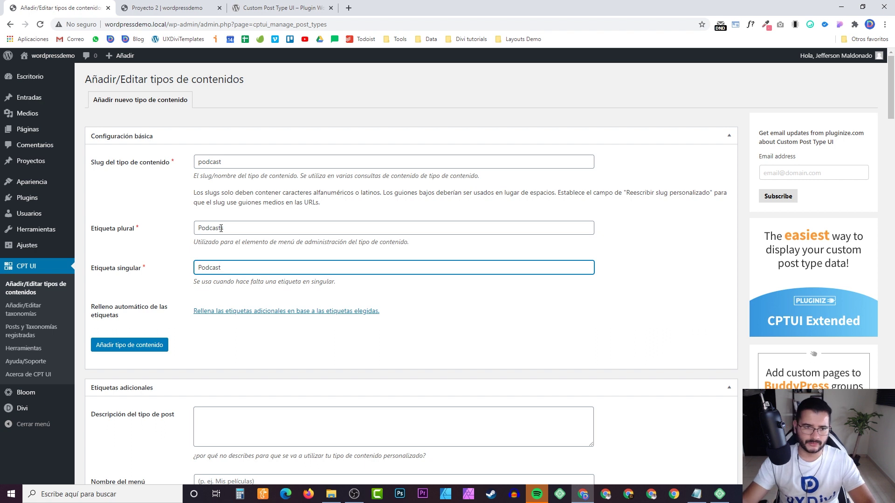
click(238, 228)
click(242, 264)
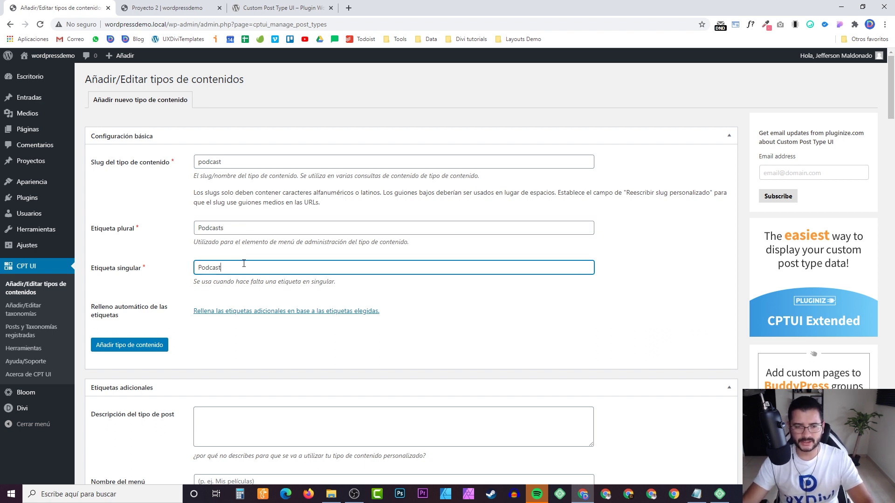
Add the new podcast content type with the slug and labels already entered.
click(224, 362)
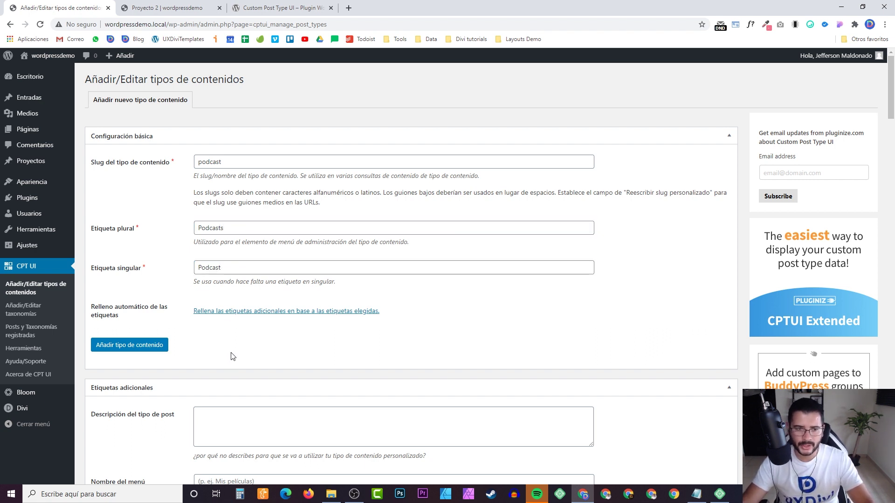
click(149, 350)
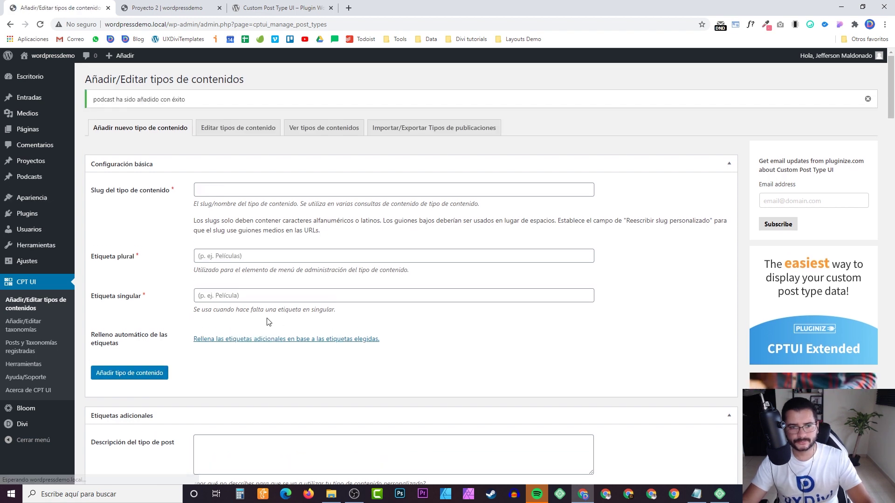
scroll(263, 314, down, 3)
scroll(270, 307, up, 2)
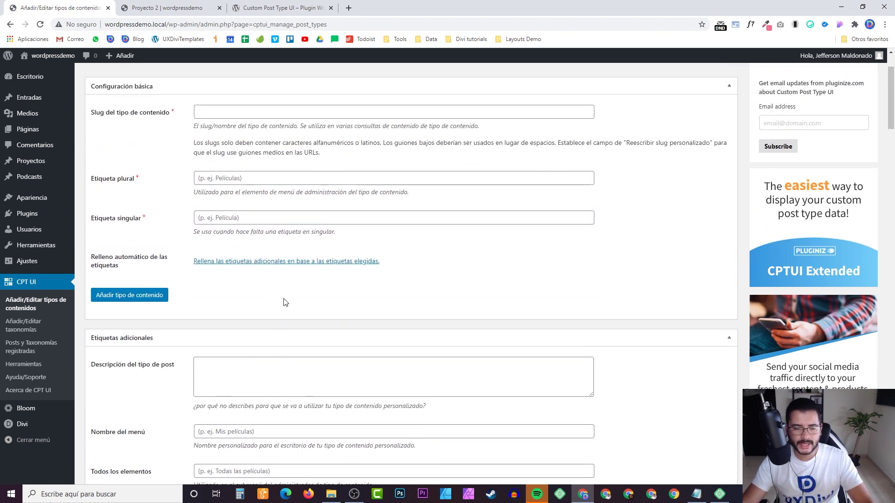
Enter "Este es un tipo de contenido para Podcast" as the post type description and try to add the content type.
scroll(275, 303, down, 3)
click(229, 216)
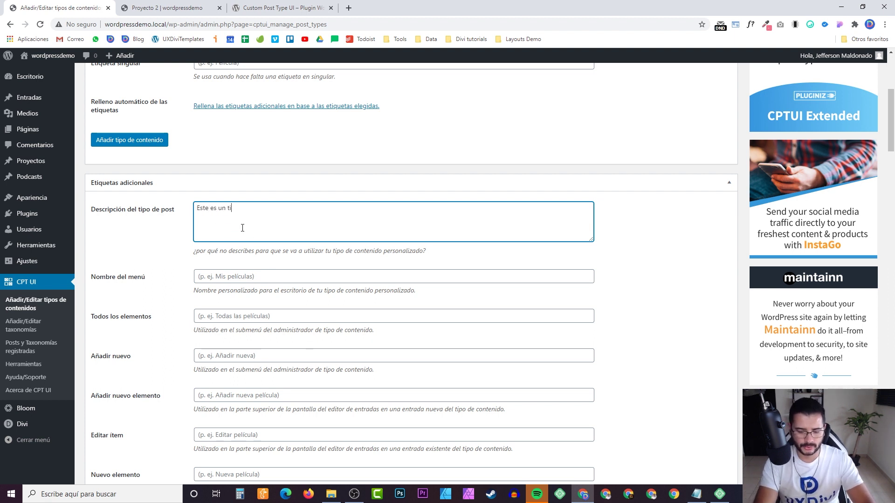
text(Este es un tipo de contenido para Podcast)
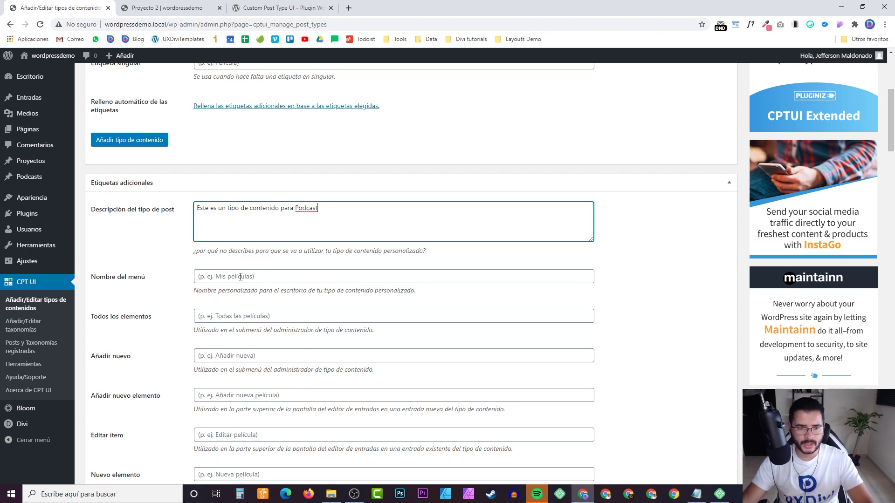
click(240, 277)
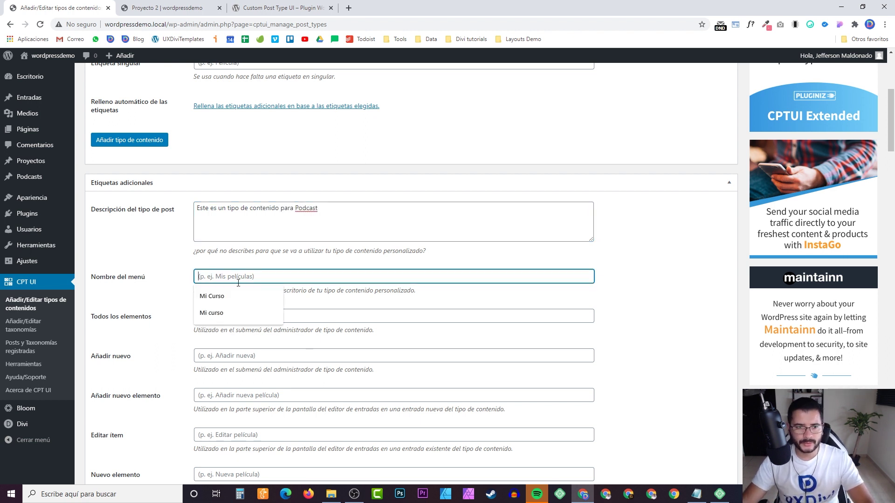
click(150, 274)
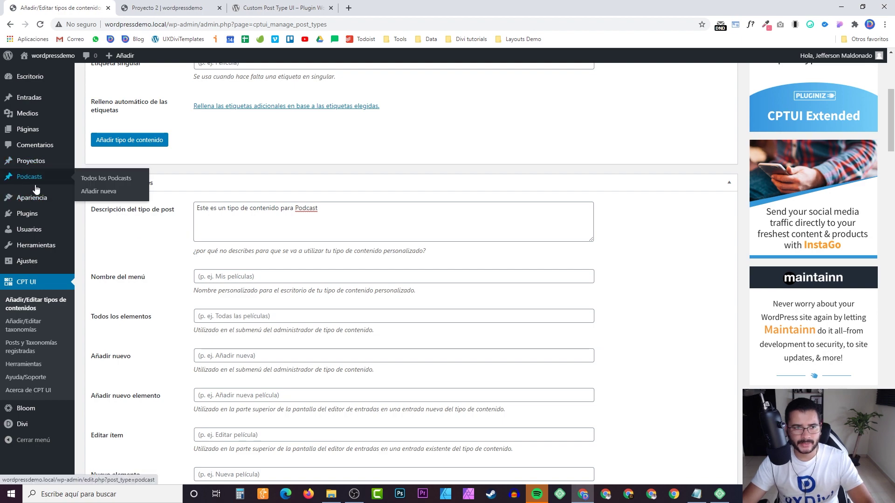
scroll(151, 199, down, 20)
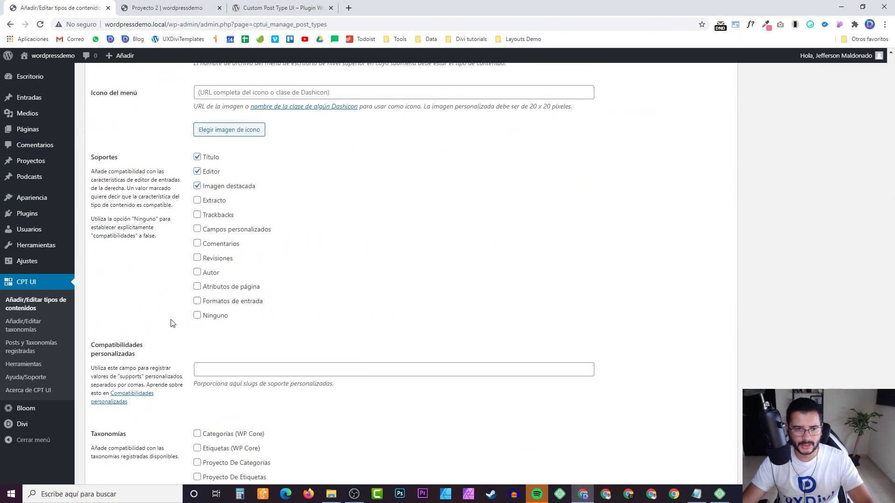
click(140, 443)
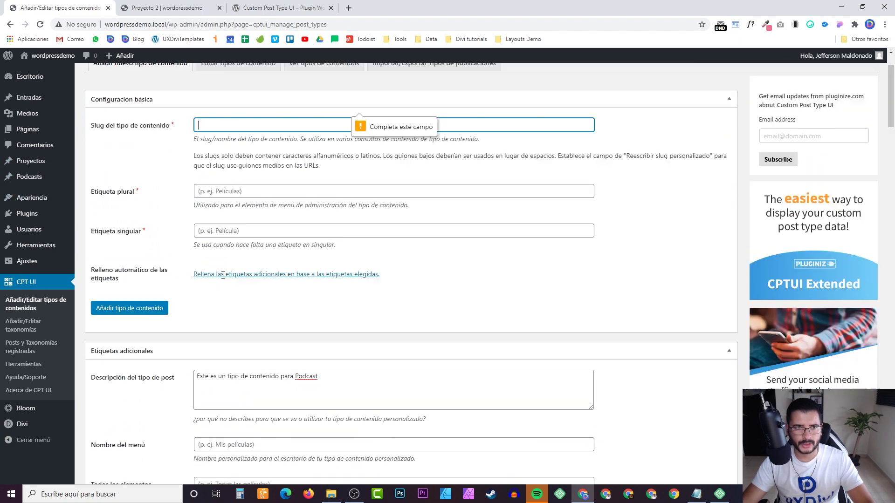
Examine the additional label fields in the content type form.
scroll(108, 296, down, 3)
drag(146, 288, 151, 296)
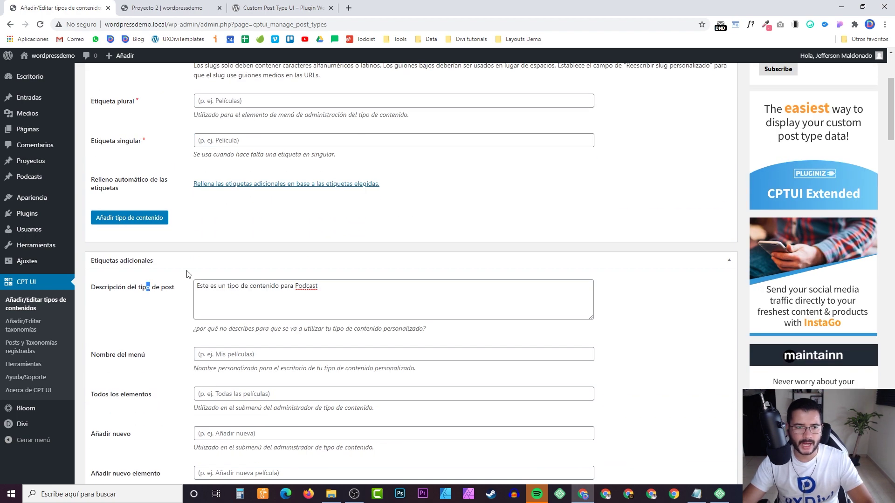
scroll(176, 303, down, 10)
scroll(168, 233, up, 8)
drag(170, 210, 174, 210)
scroll(185, 233, down, 10)
scroll(268, 279, up, 10)
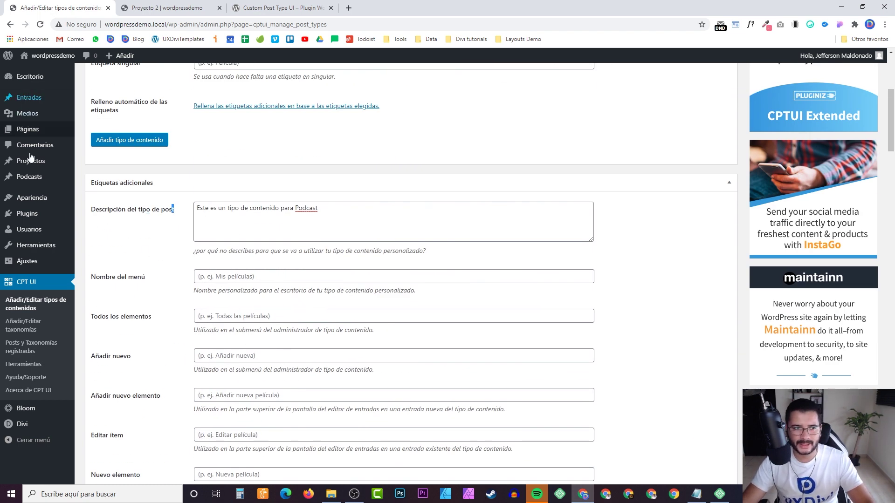
Start a new podcast entry from the Podcasts list and dismiss the block editor's welcome guide.
click(33, 181)
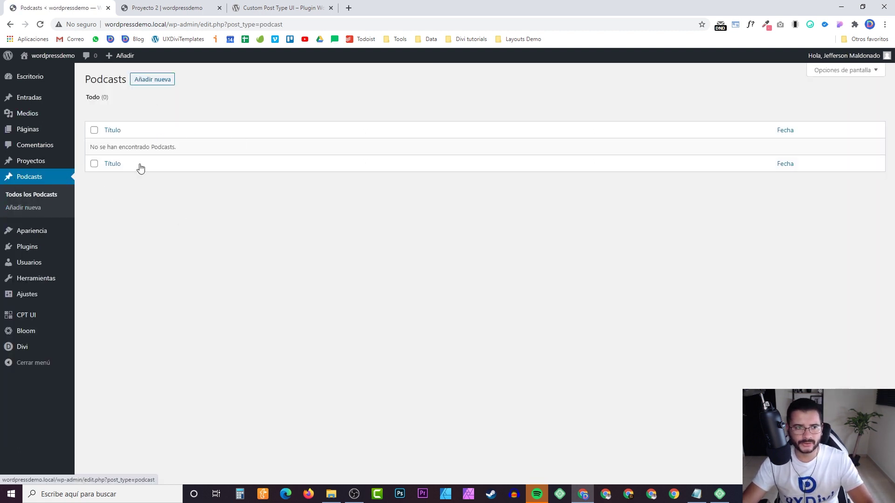
click(153, 80)
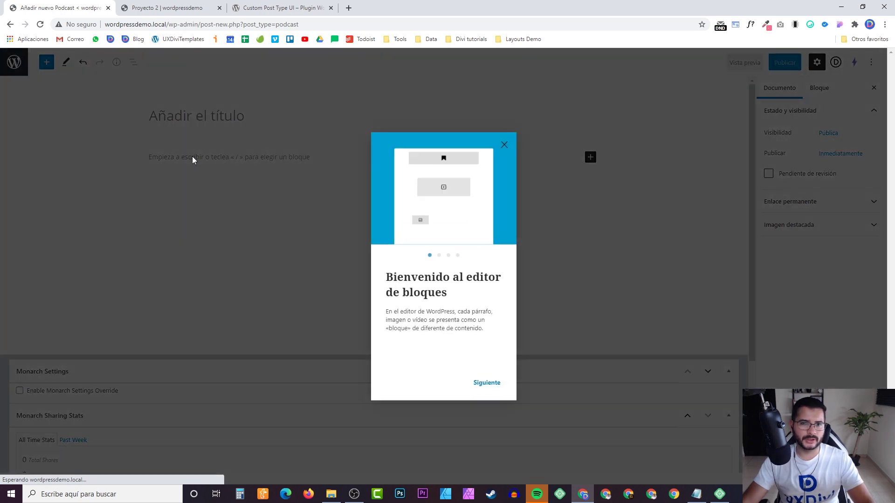
click(504, 145)
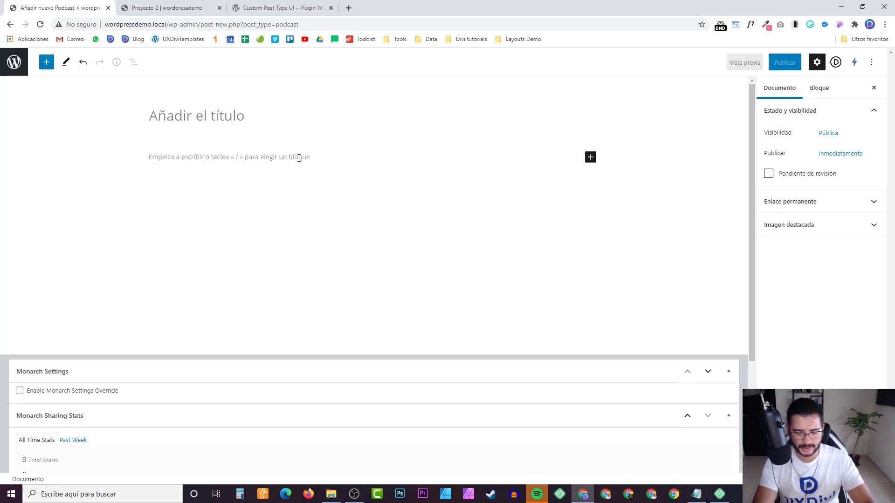
Title the new podcast entry "Divitals Episodio #1".
text(Di)
key(BackSpace)
key(BackSpace)
text(Di)
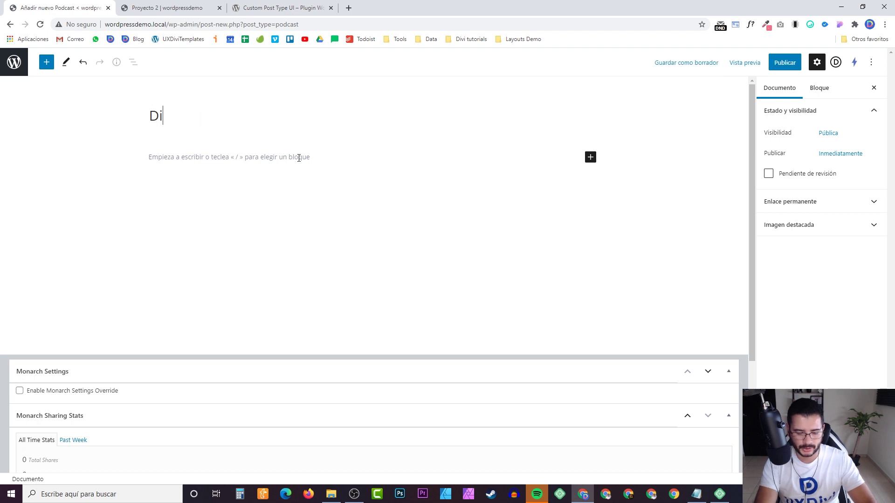
text(vbial)
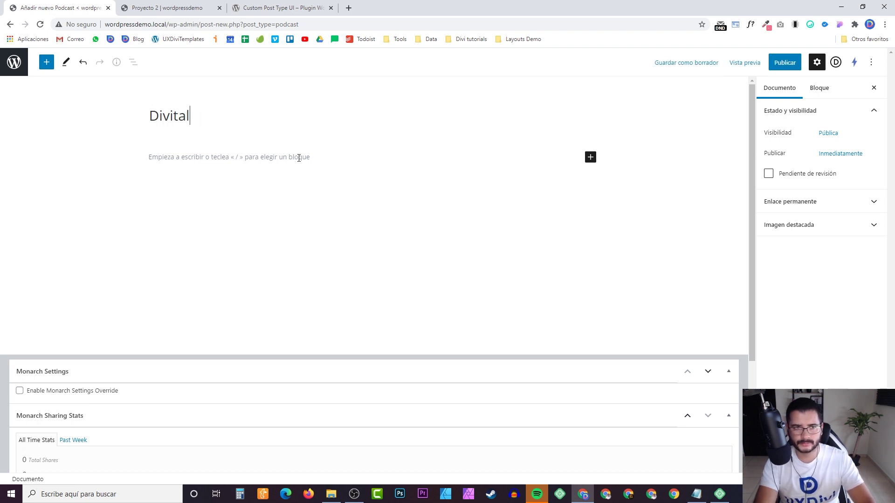
text(s )
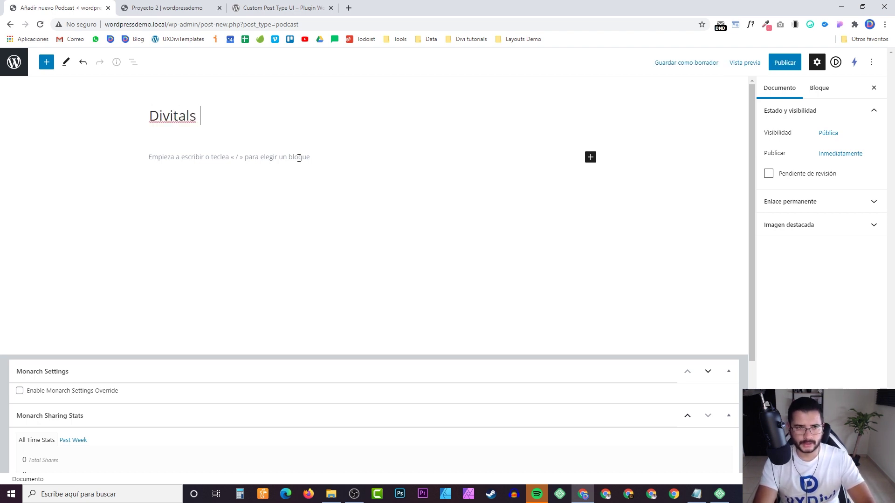
text(#)
key(BackSpace)
text(Episodio)
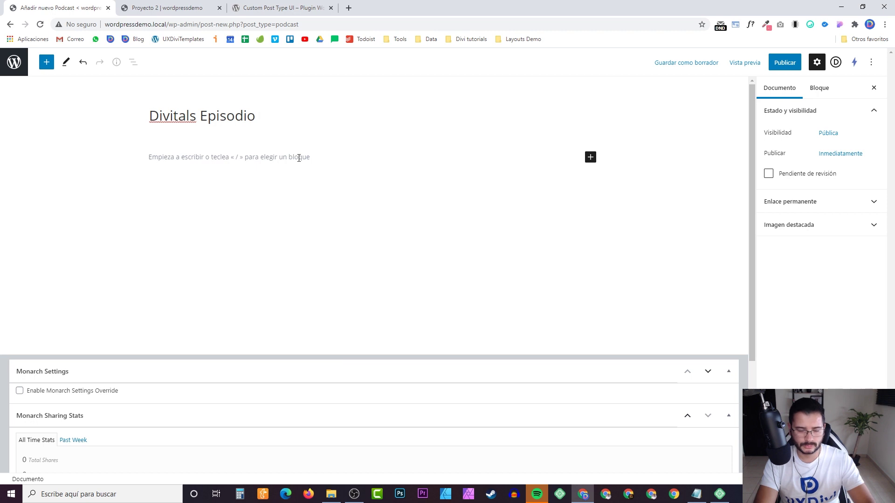
text( ##1)
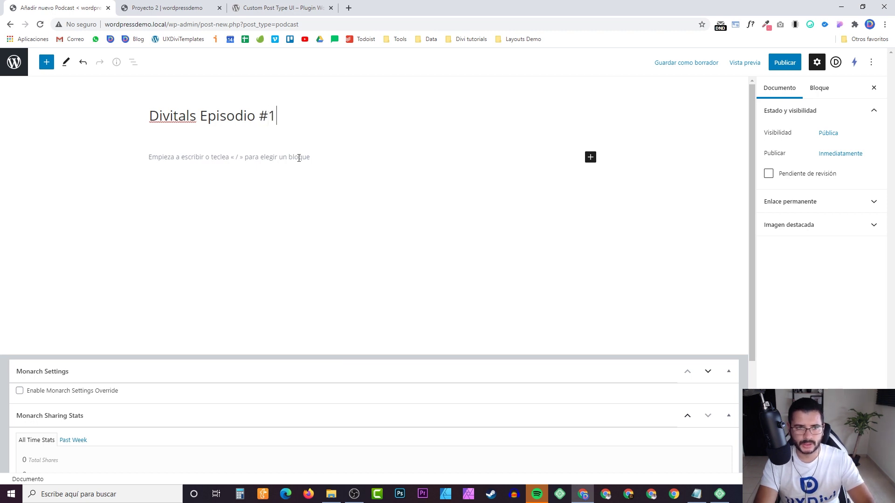
Fill the podcast's body with a paragraph of Lorem ipsum placeholder text.
key(Return)
text(::lore)
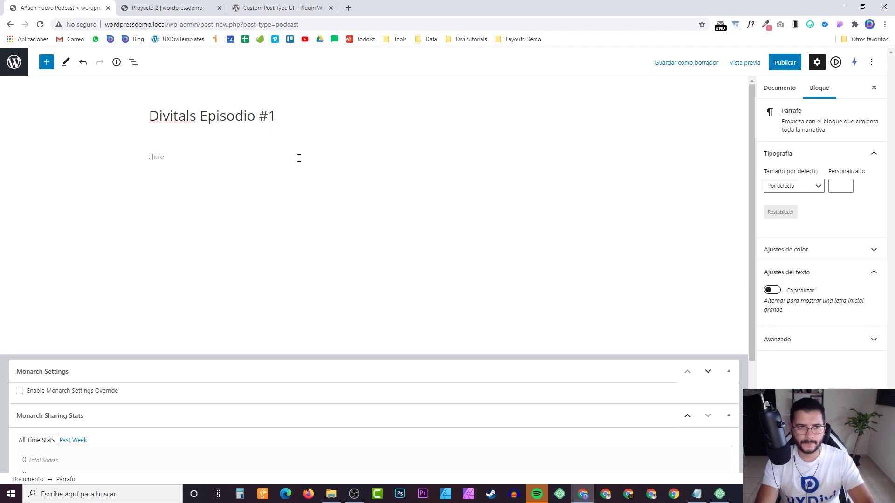
key(ctrl+shift+Left)
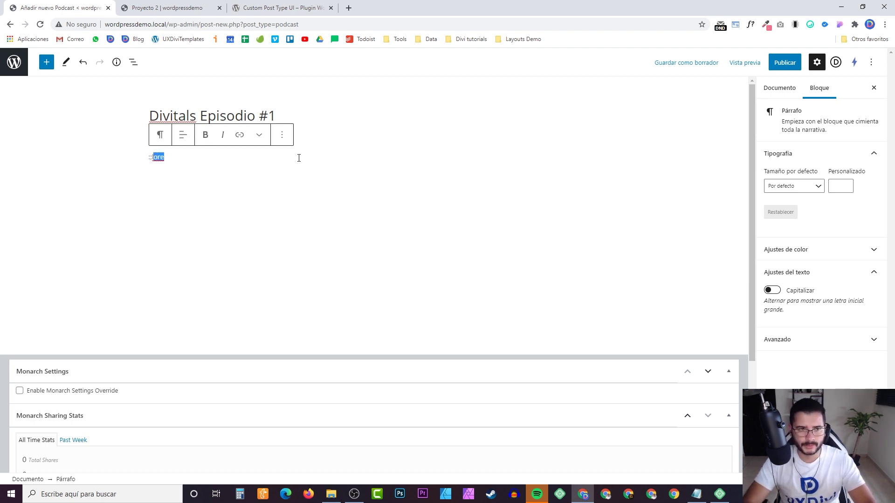
key(BackSpace)
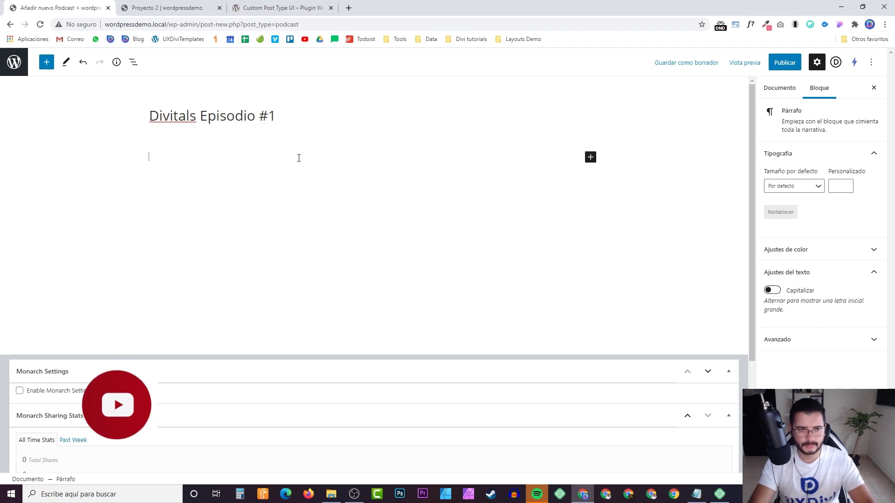
text(lorem)
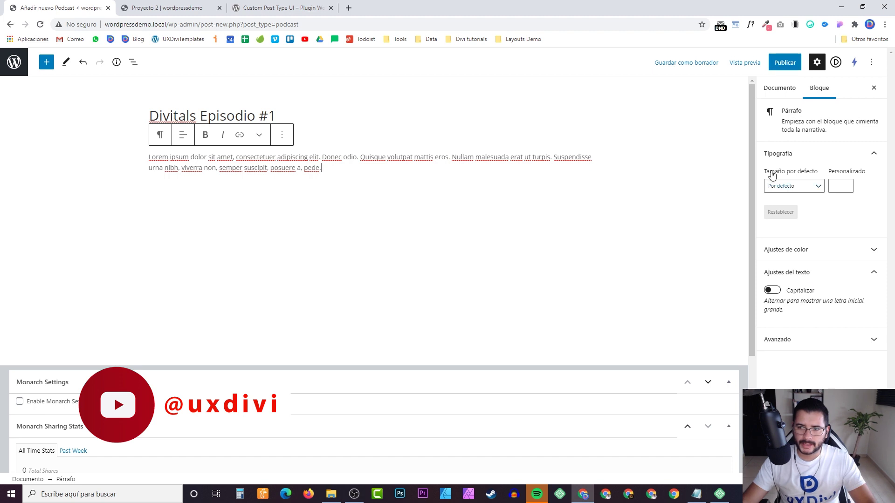
Examine the podcast's document settings for status and visibility, permalink and featured image.
click(790, 154)
click(780, 89)
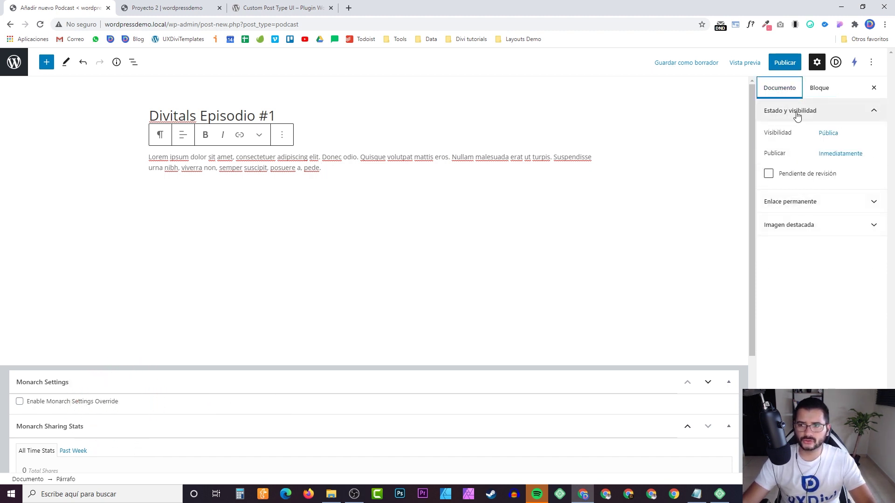
click(793, 112)
click(788, 112)
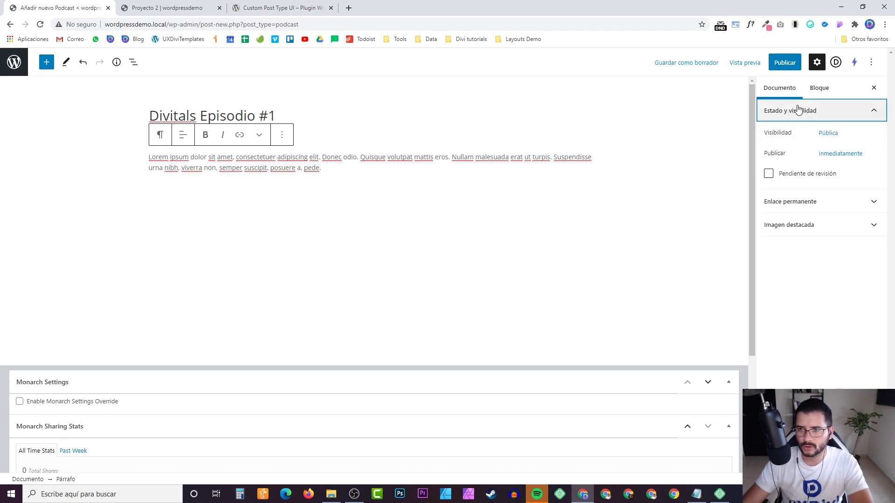
click(803, 202)
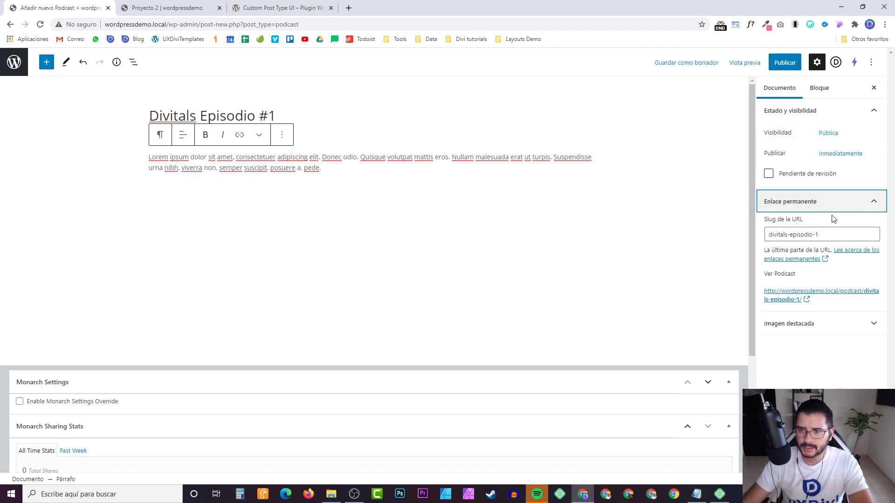
click(804, 202)
click(809, 227)
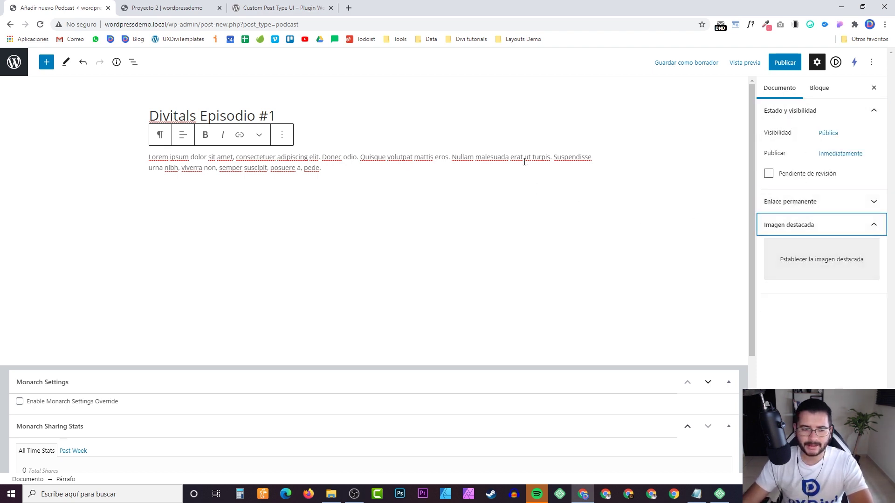
Publish the podcast entry and view its public page in a separate tab.
click(781, 66)
click(779, 68)
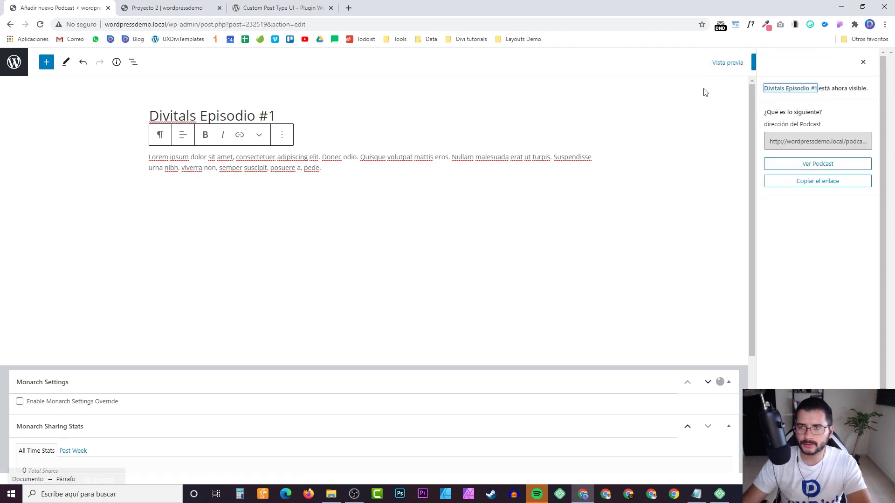
right_click(98, 454)
click(146, 339)
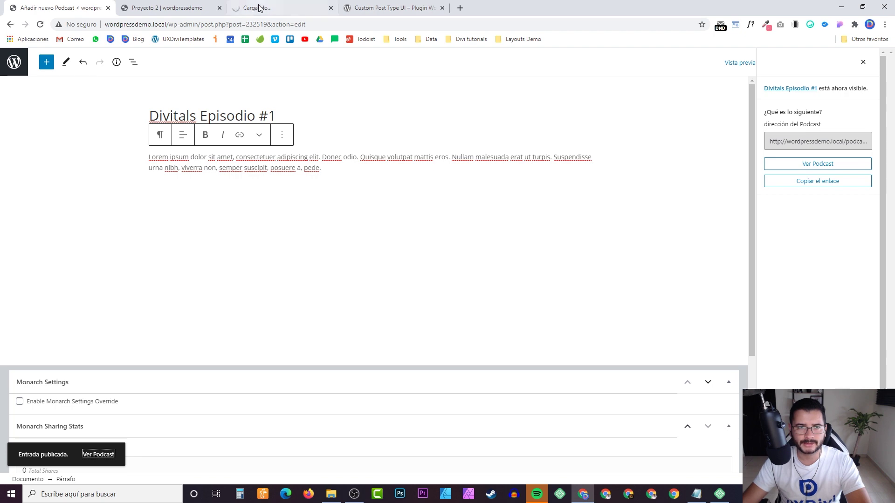
click(257, 8)
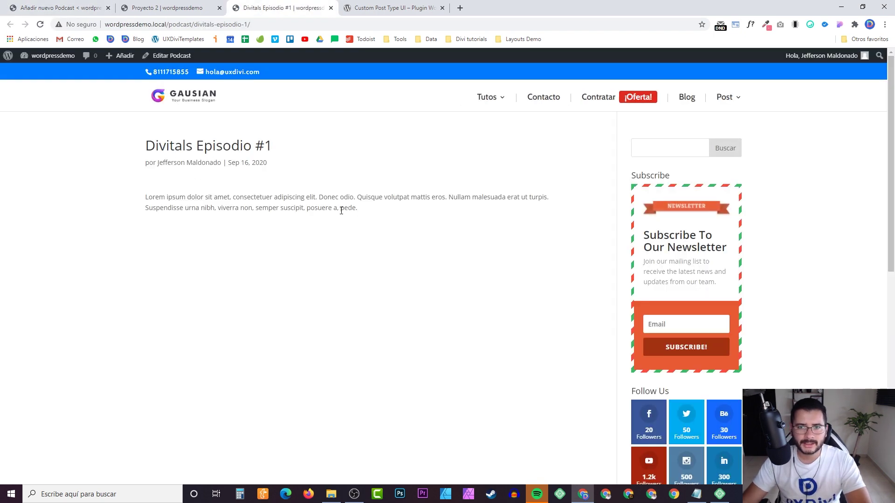
scroll(274, 196, down, 10)
scroll(274, 195, up, 10)
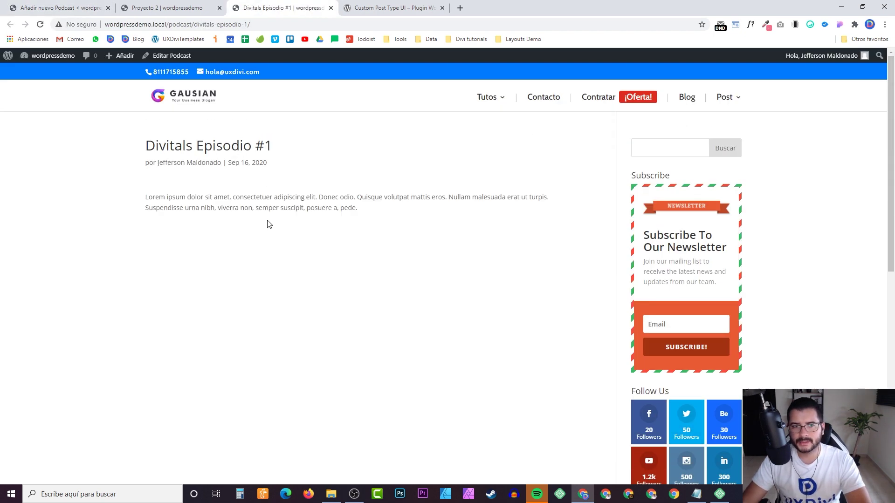
Close the browser tab showing the Proyecto 2 page.
click(172, 9)
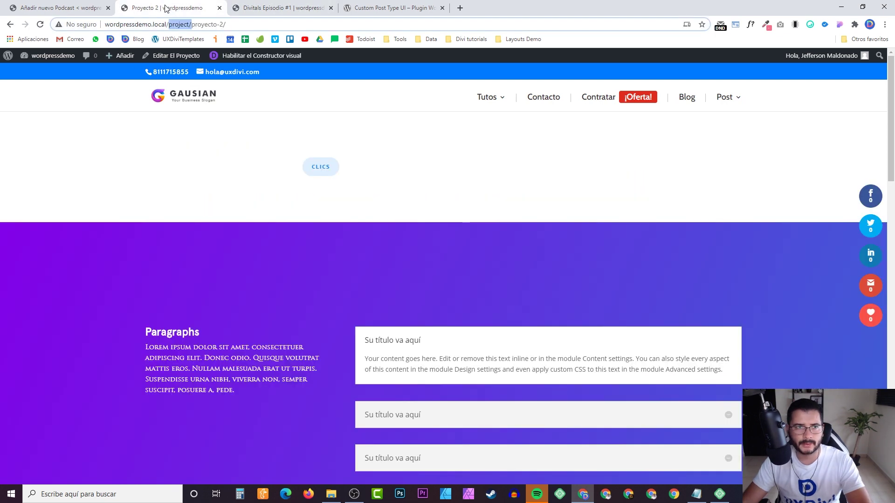
click(65, 9)
click(205, 13)
click(219, 8)
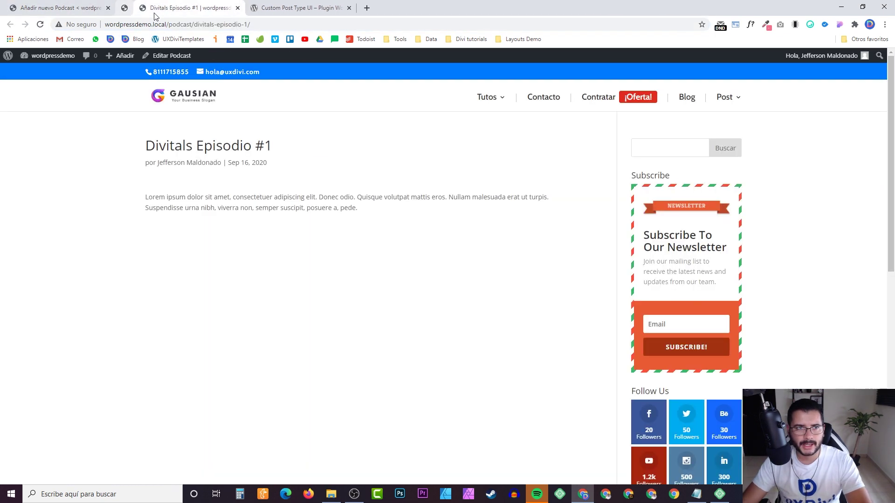
Leave the podcast editor and open Custom Post Type UI's overview of registered post types and taxonomies.
click(61, 8)
click(18, 65)
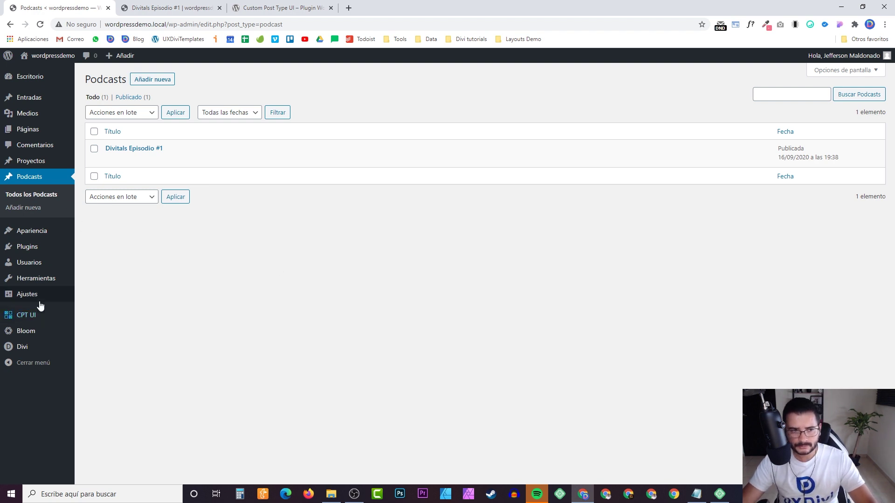
mouse_move(36, 323)
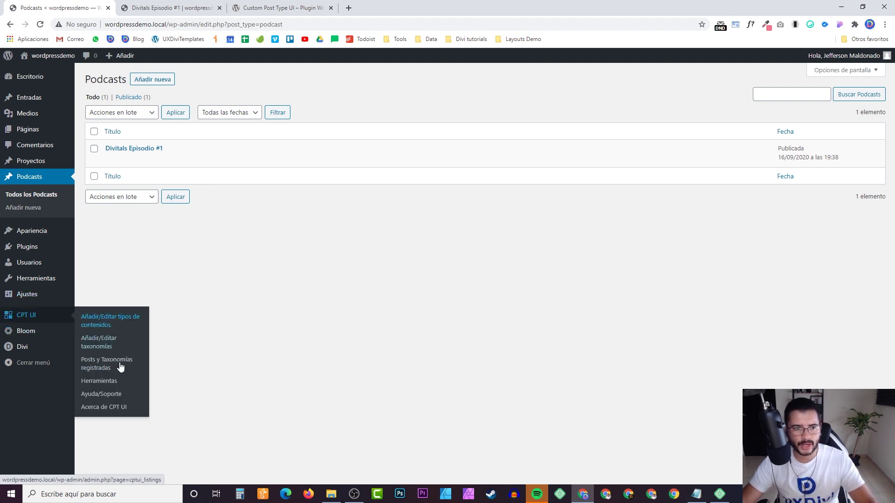
click(93, 367)
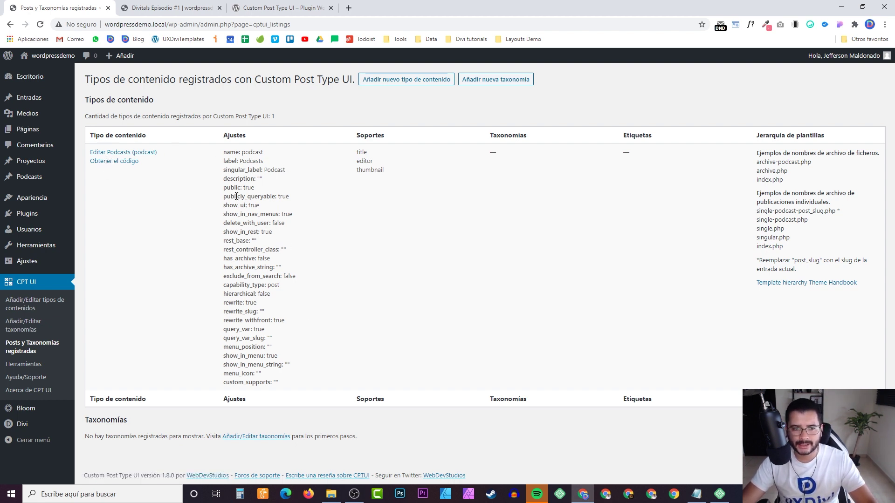
Examine the registered settings of the podcast type, including its name, labels and remaining parameters.
drag(234, 188, 267, 345)
click(249, 161)
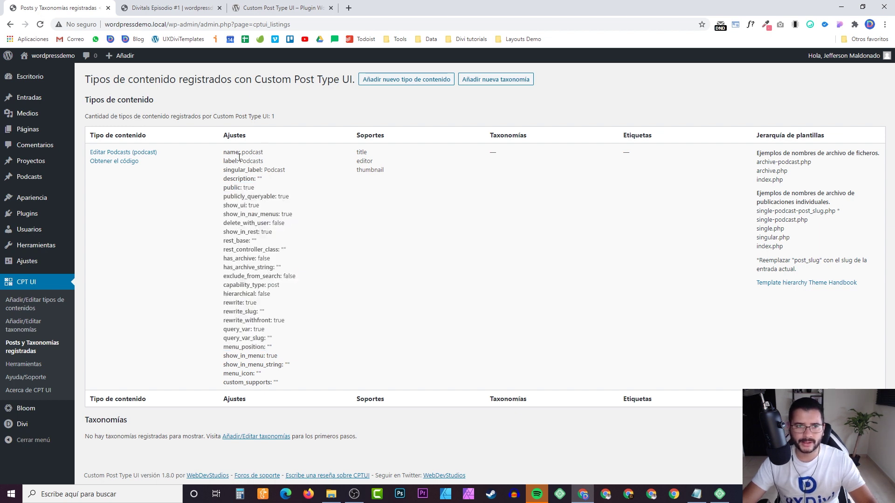
double_click(247, 152)
double_click(244, 161)
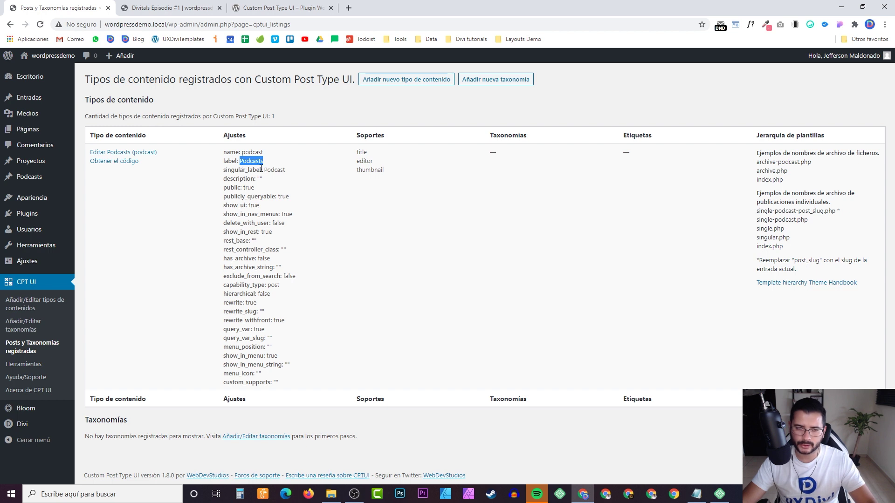
drag(262, 170, 298, 174)
drag(233, 179, 340, 350)
click(153, 205)
Open the Podcasts content type for editing and fill its post type description with Lorem ipsum placeholder text.
click(98, 155)
scroll(213, 216, down, 5)
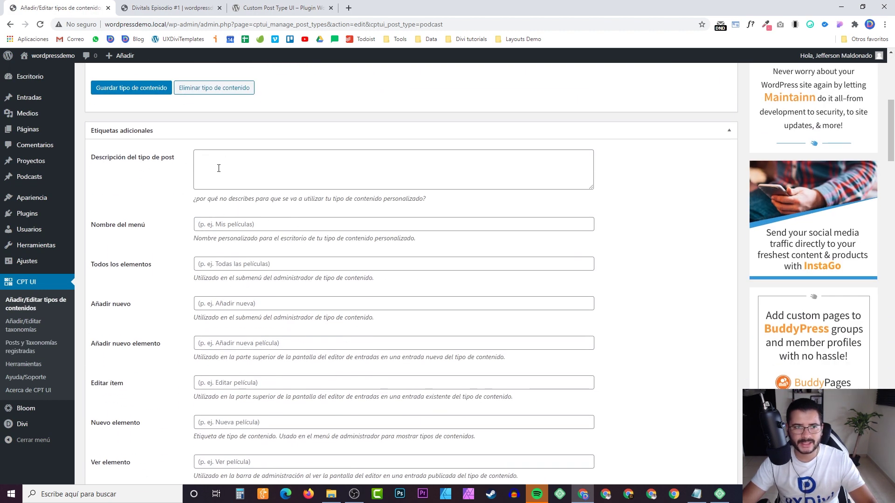
click(241, 171)
text(:)
text(lorem)
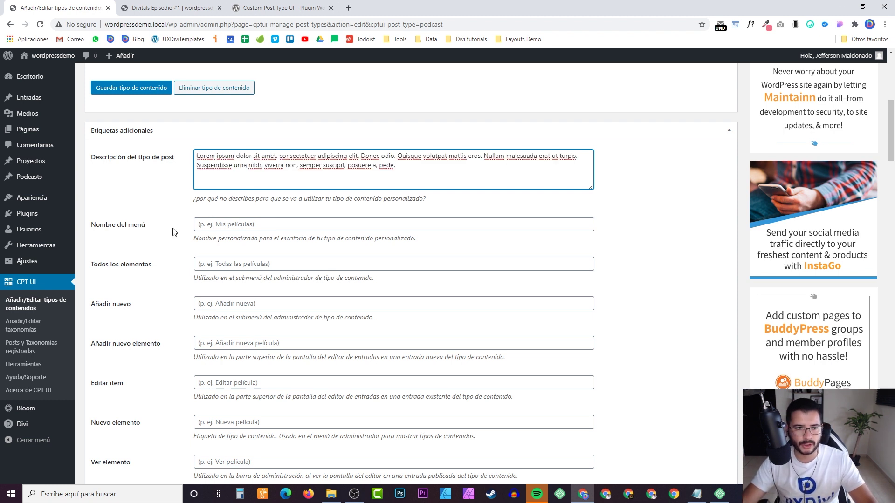
Check the suggested entries for the menu name and all-items labels without filling them in.
click(252, 223)
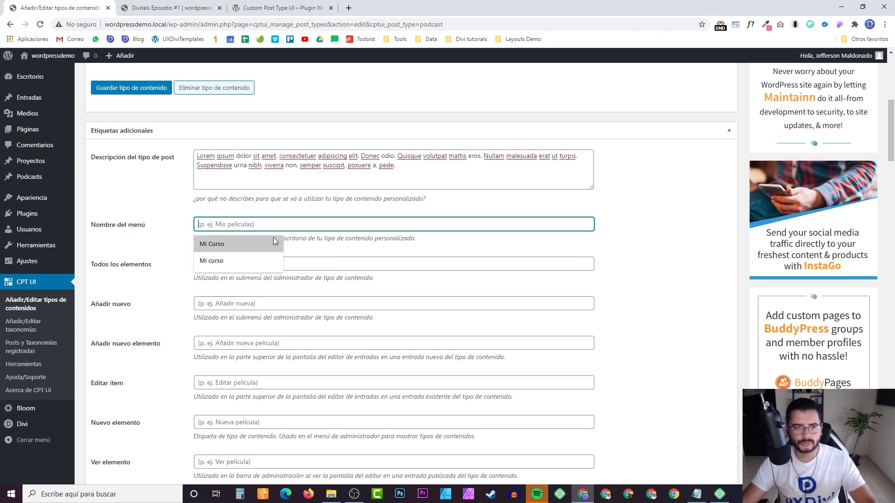
click(152, 212)
scroll(123, 212, down, 2)
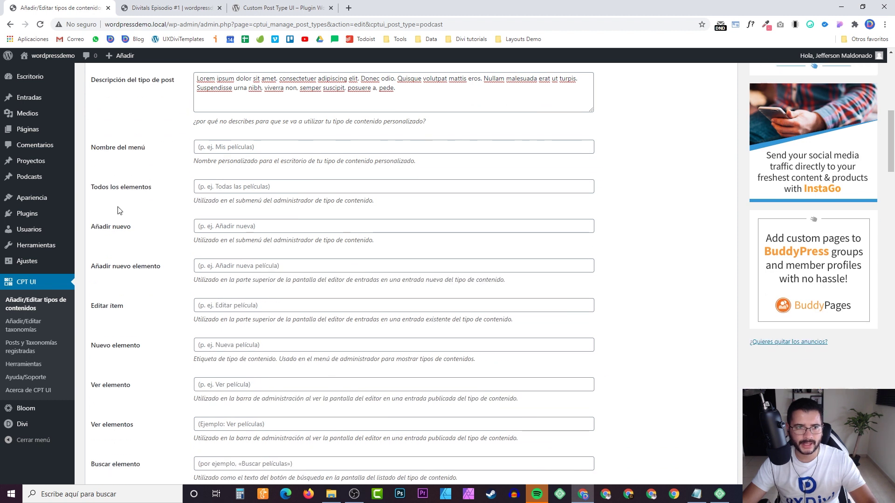
click(251, 189)
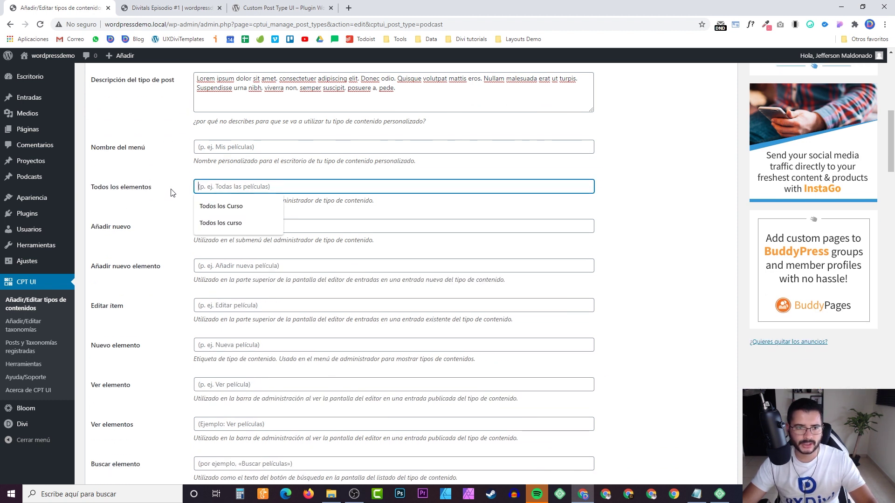
scroll(191, 182, up, 2)
click(158, 200)
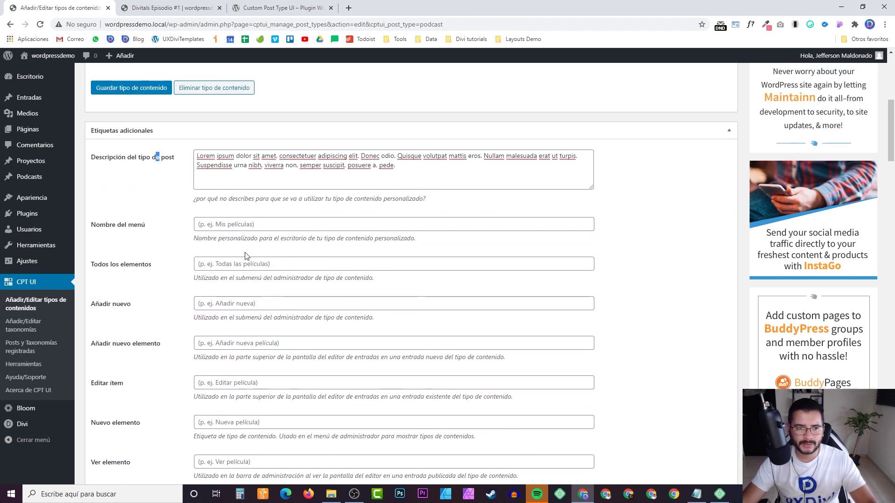
Review the rest of the additional labels of the podcast type, from adding new items to the updated-item notice.
scroll(193, 263, down, 2)
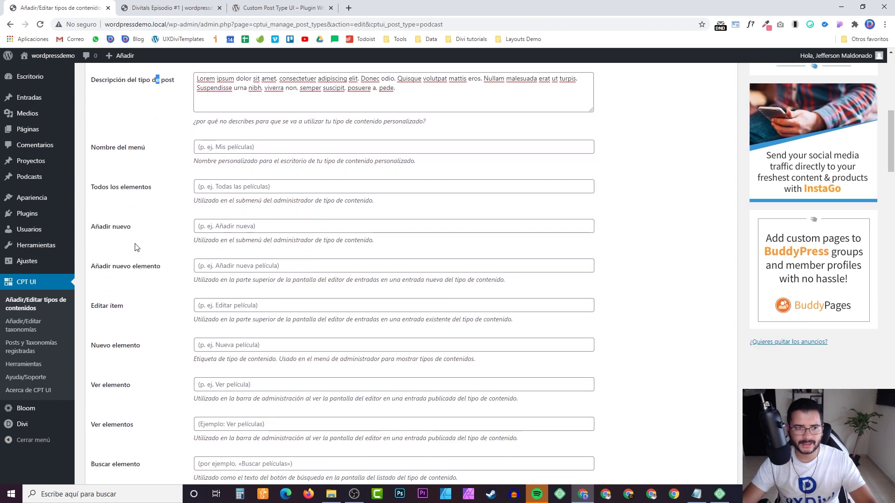
scroll(176, 238, down, 8)
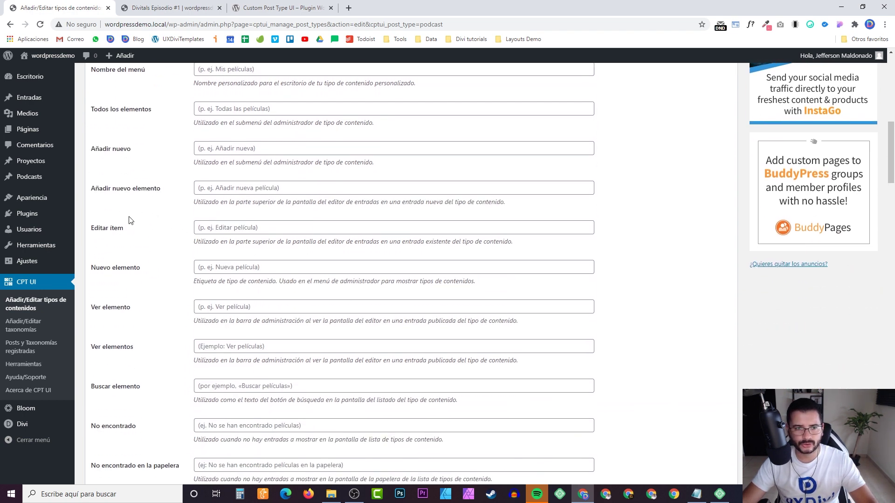
scroll(187, 205, down, 4)
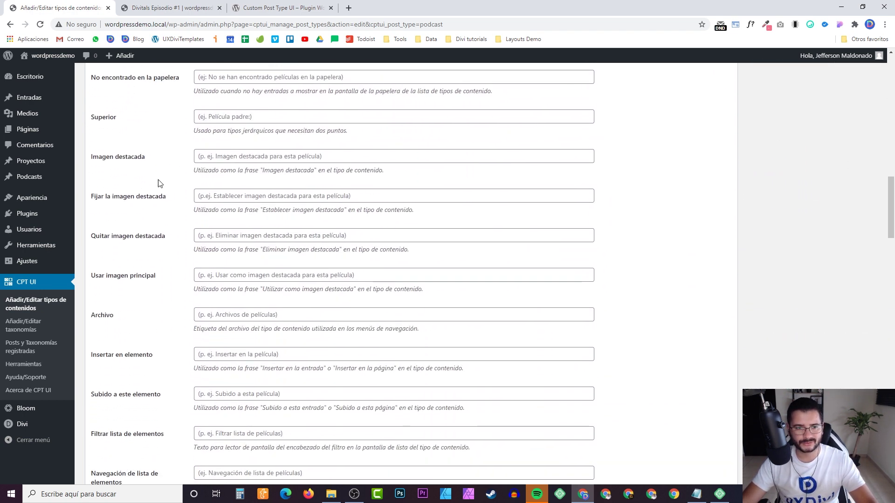
scroll(235, 220, down, 10)
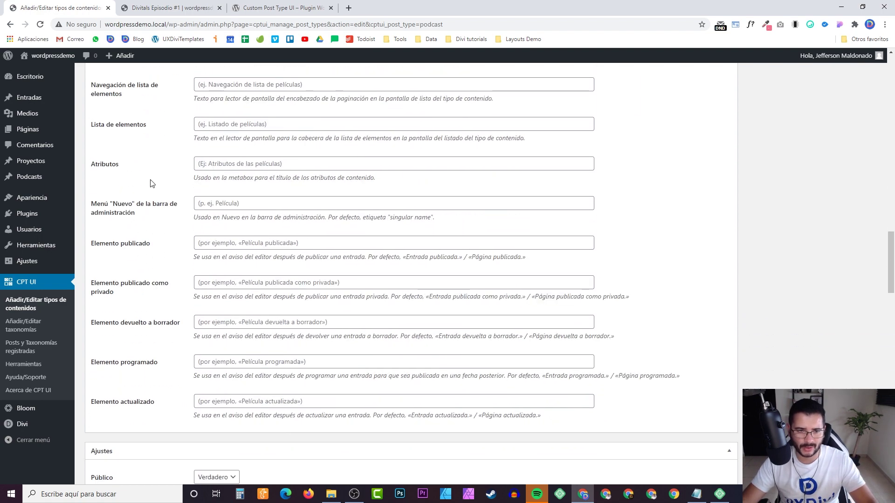
scroll(182, 222, down, 4)
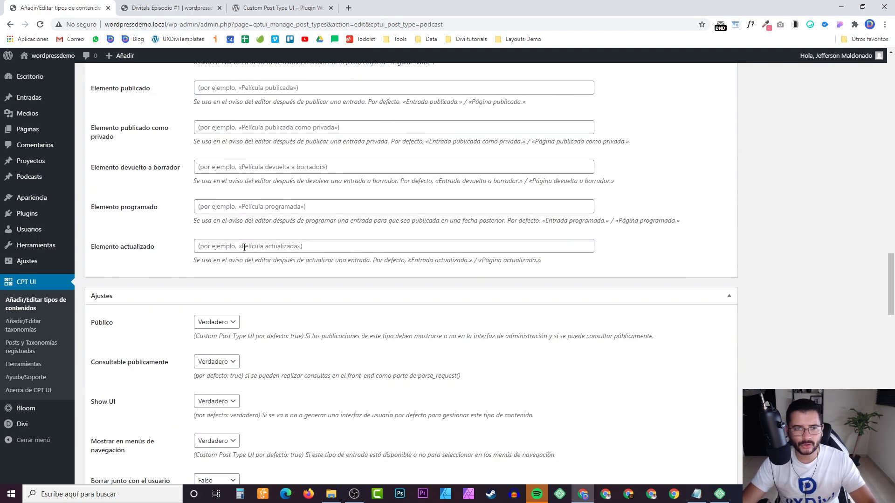
scroll(240, 244, up, 20)
scroll(250, 248, down, 8)
scroll(242, 209, up, 4)
scroll(191, 258, down, 18)
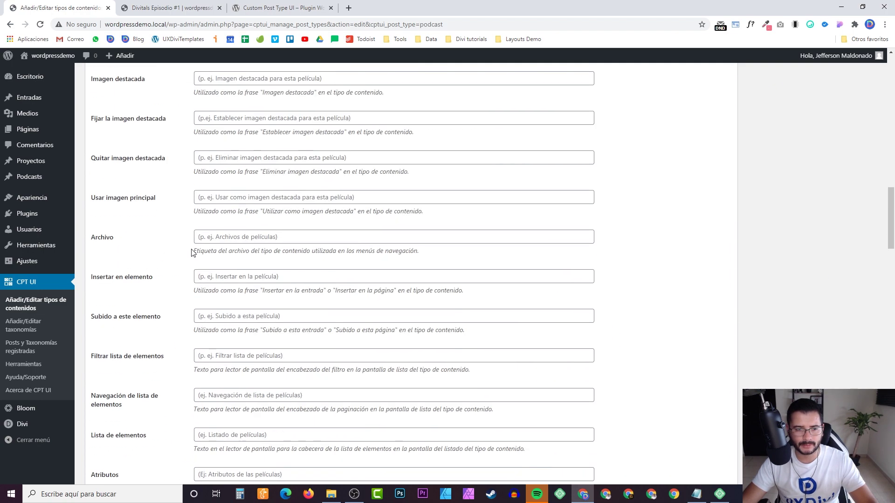
click(208, 283)
click(170, 264)
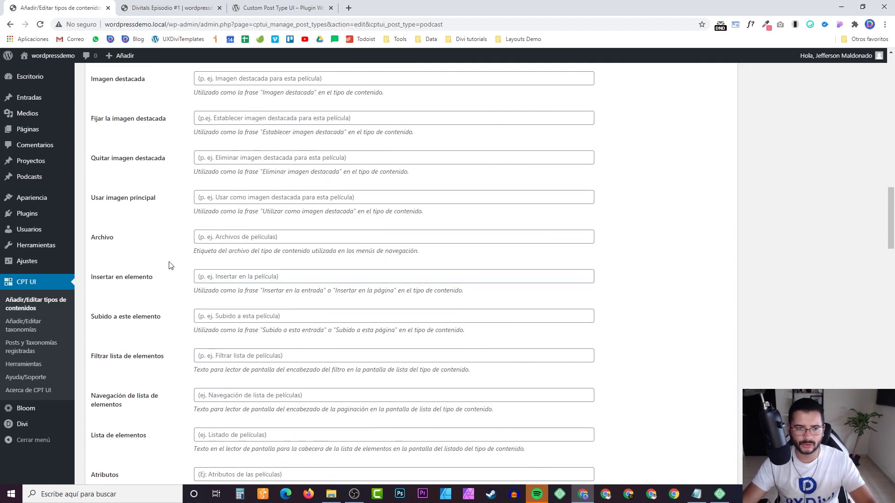
Examine the podcast type's settings for public visibility, public queries, Show UI and display in navigation menus.
scroll(187, 267, down, 10)
scroll(191, 265, down, 3)
scroll(162, 260, up, 3)
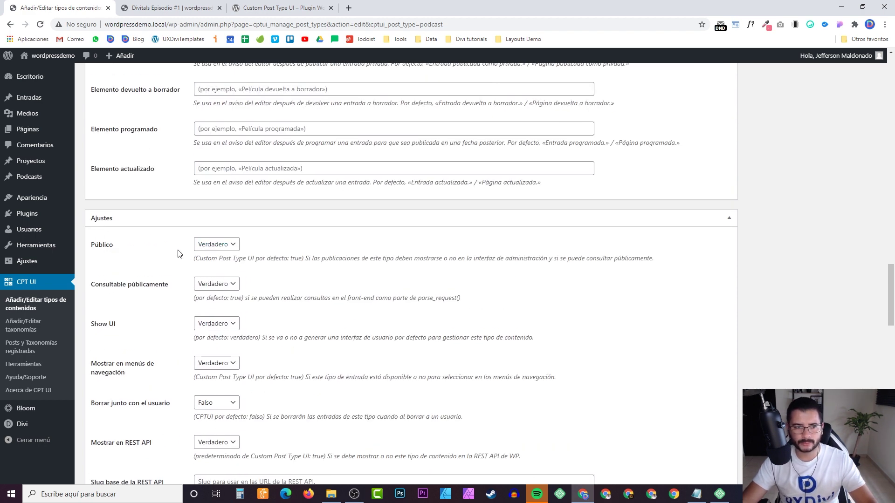
scroll(160, 251, down, 2)
drag(103, 208, 146, 210)
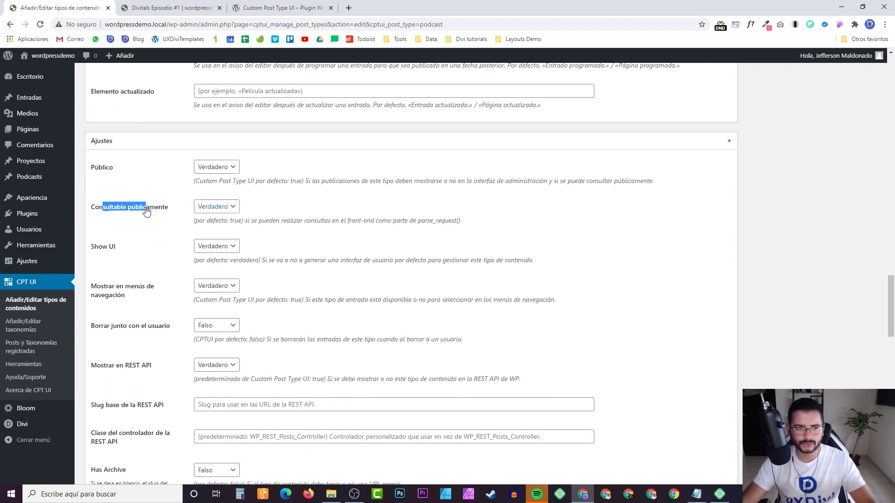
click(161, 238)
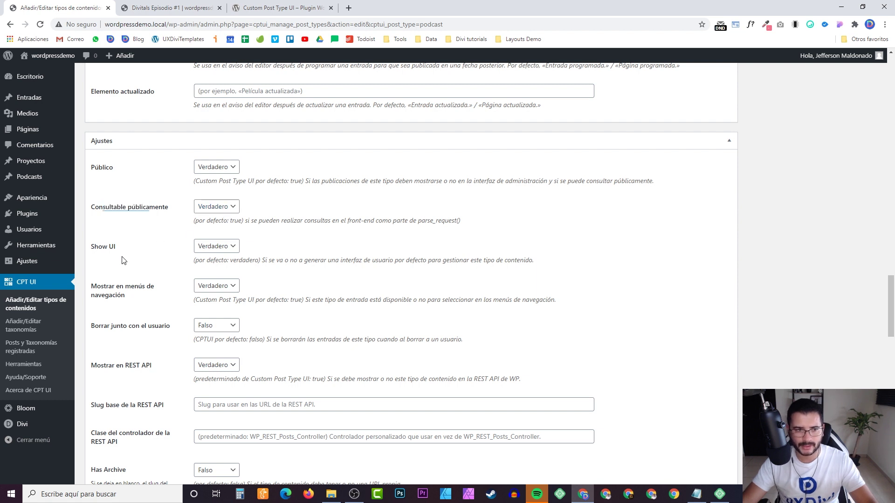
drag(92, 251, 116, 249)
click(139, 246)
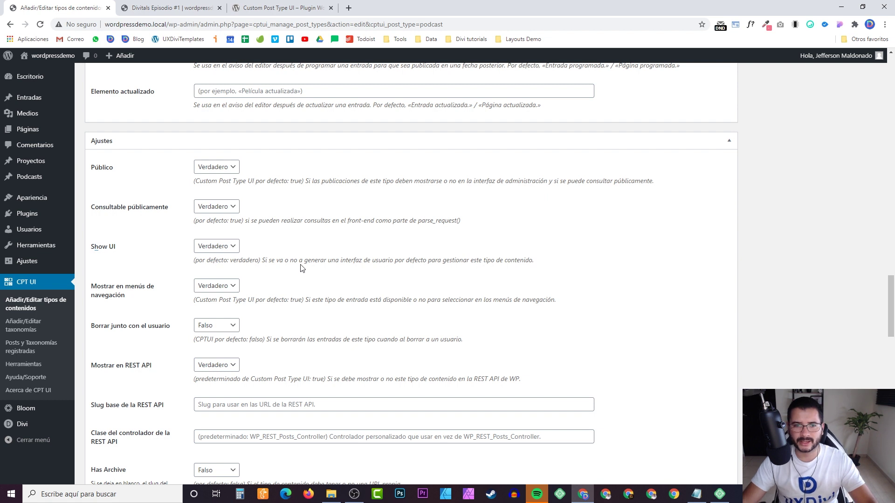
drag(341, 264, 529, 261)
click(152, 250)
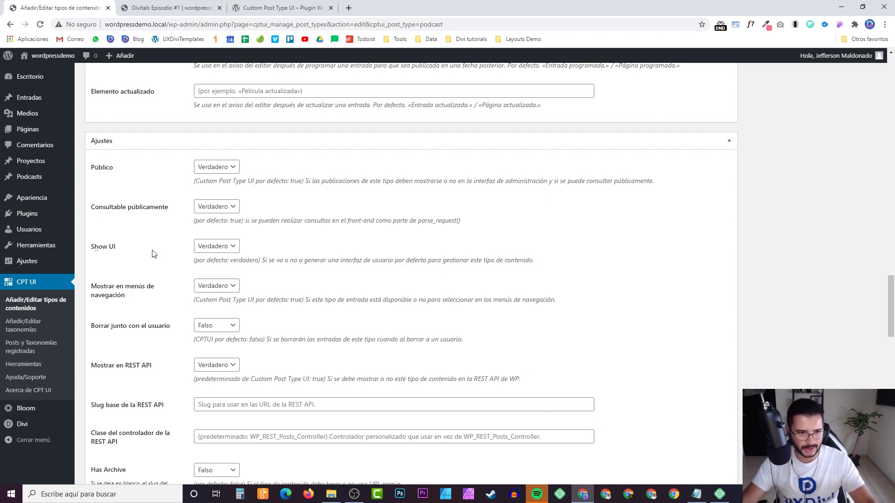
click(123, 294)
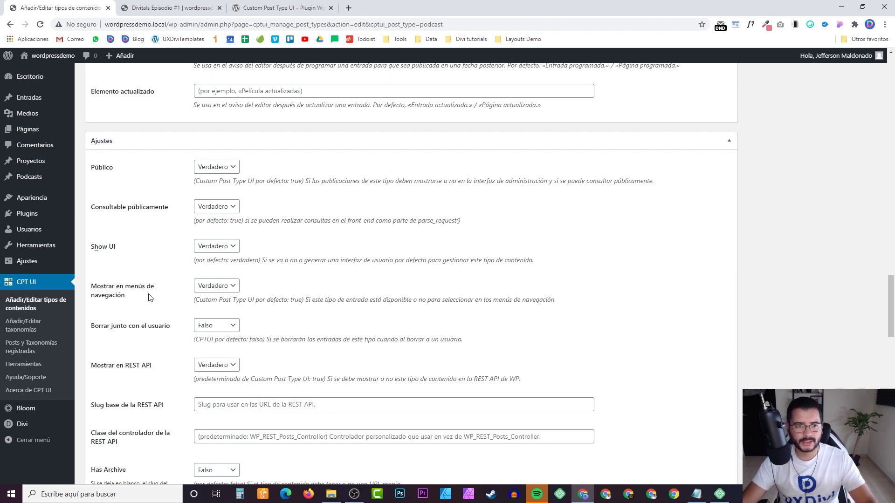
Review the podcast type's settings for deletion with the user and for the REST API.
scroll(173, 230, down, 2)
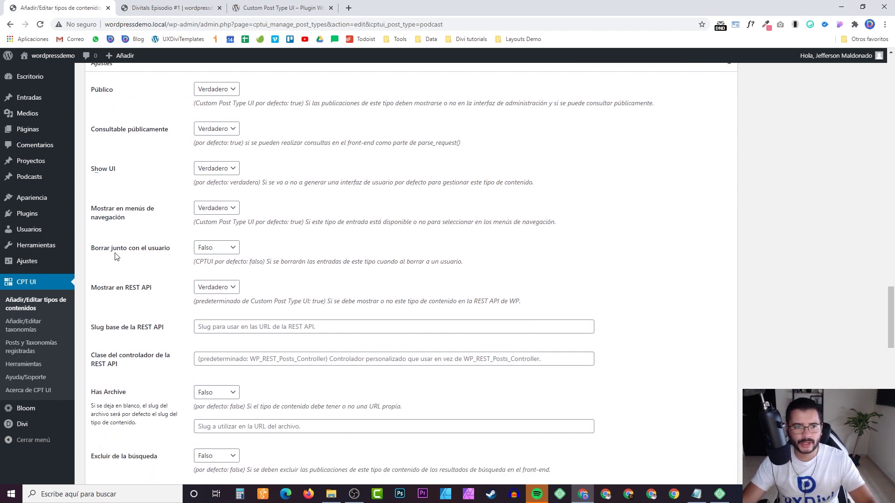
click(144, 292)
scroll(165, 266, down, 2)
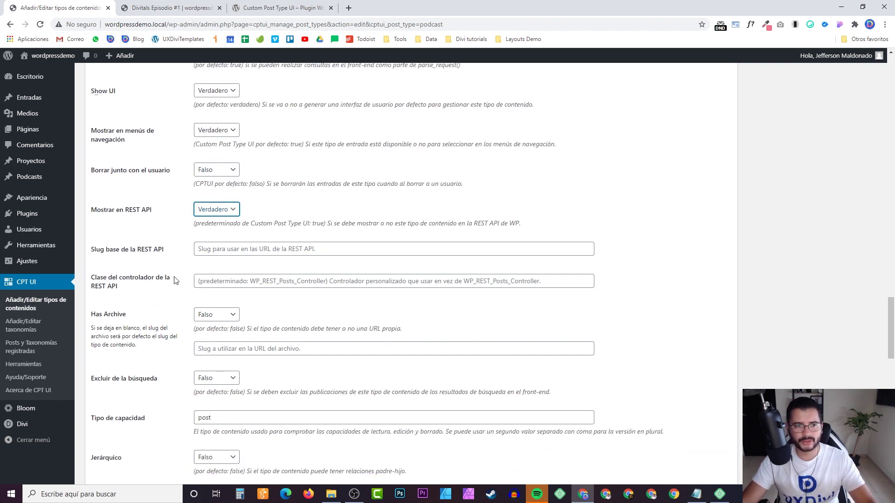
scroll(180, 283, down, 2)
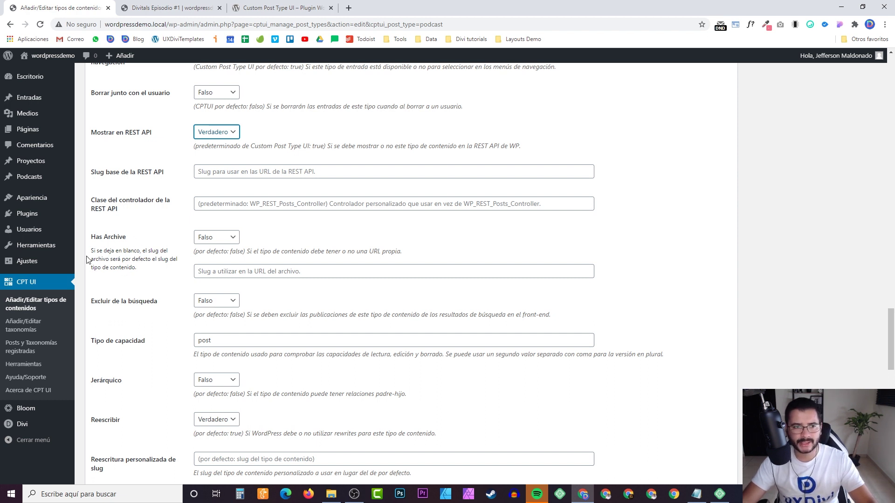
Examine the Has Archive setting of the podcast type and its description about having its own URL.
drag(127, 238, 91, 238)
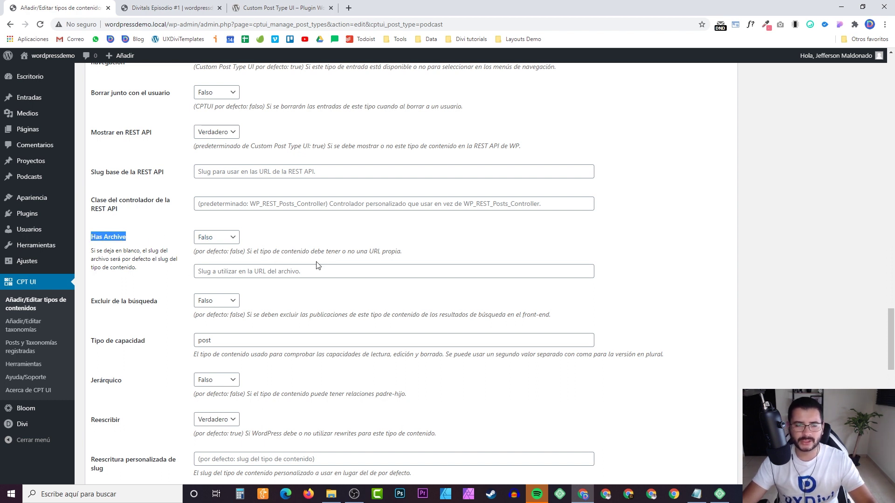
drag(260, 252, 333, 261)
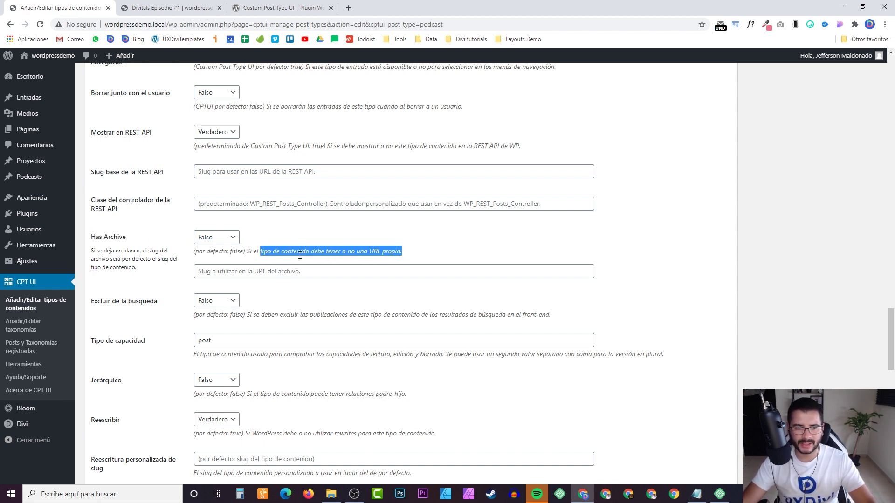
click(190, 283)
scroll(208, 285, down, 2)
click(216, 159)
click(145, 195)
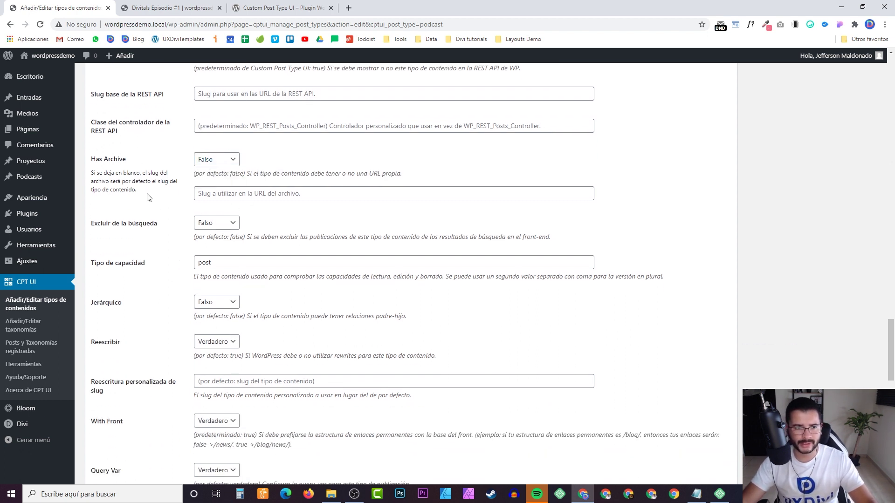
Check the options for excluding the type from search and view the published Divitals Episodio #1 page for reference.
click(232, 225)
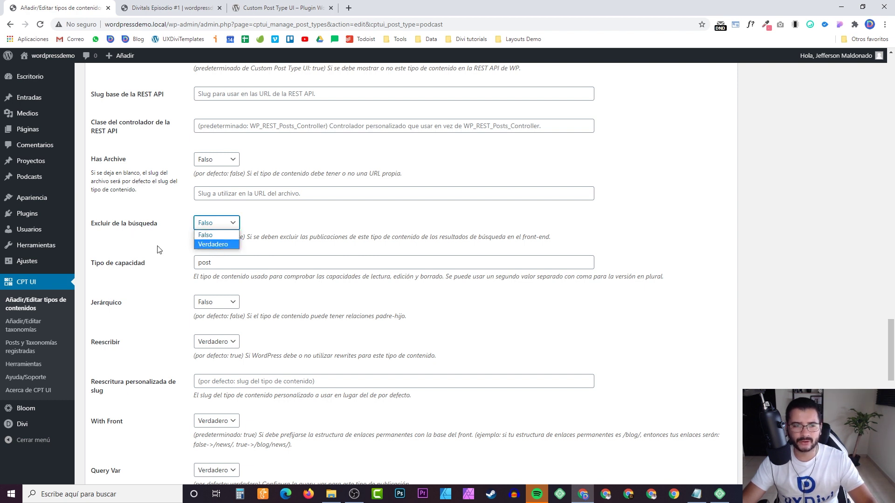
click(155, 218)
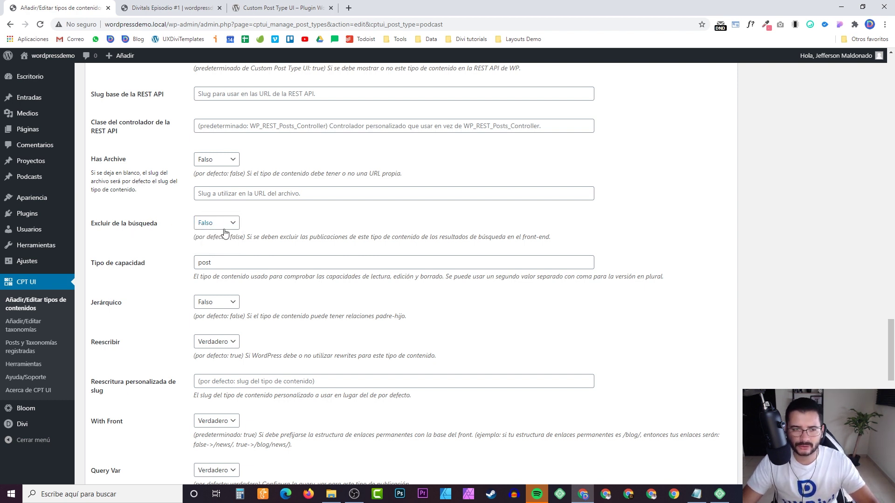
click(138, 8)
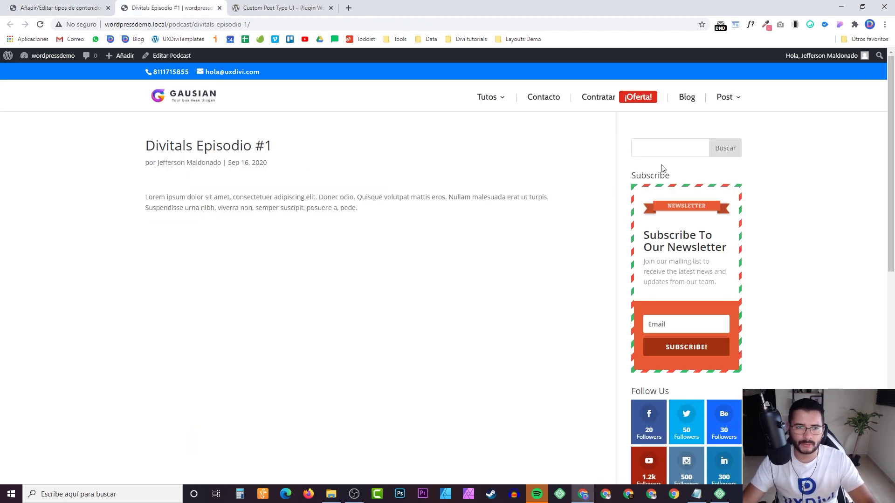
drag(146, 140, 237, 161)
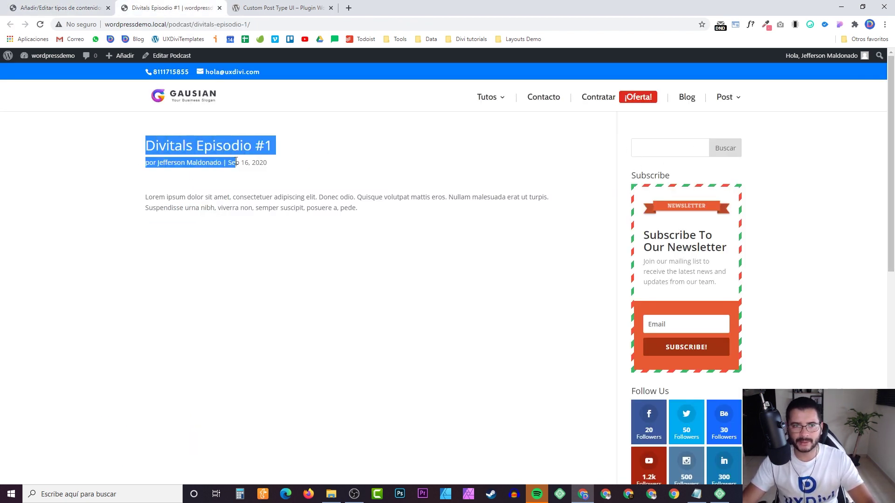
click(74, 8)
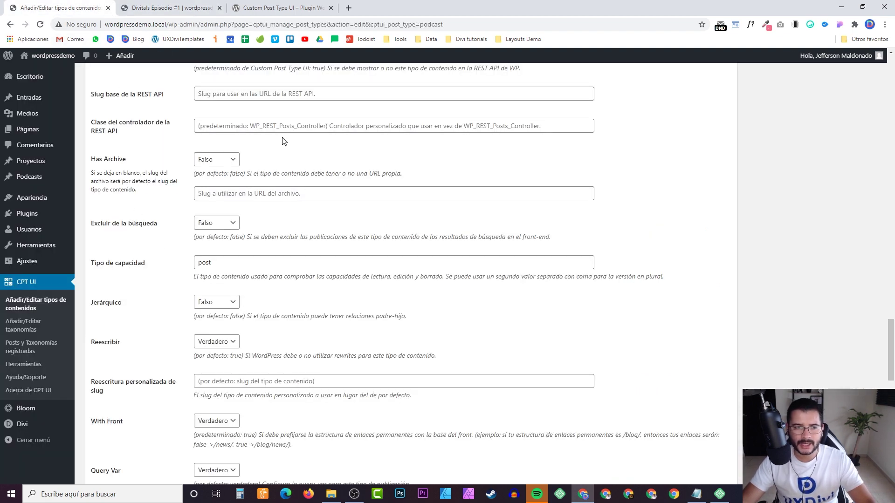
Review the podcast type's search exclusion and capability type settings.
click(131, 10)
click(76, 6)
click(223, 222)
click(99, 229)
drag(99, 229, 153, 225)
click(154, 225)
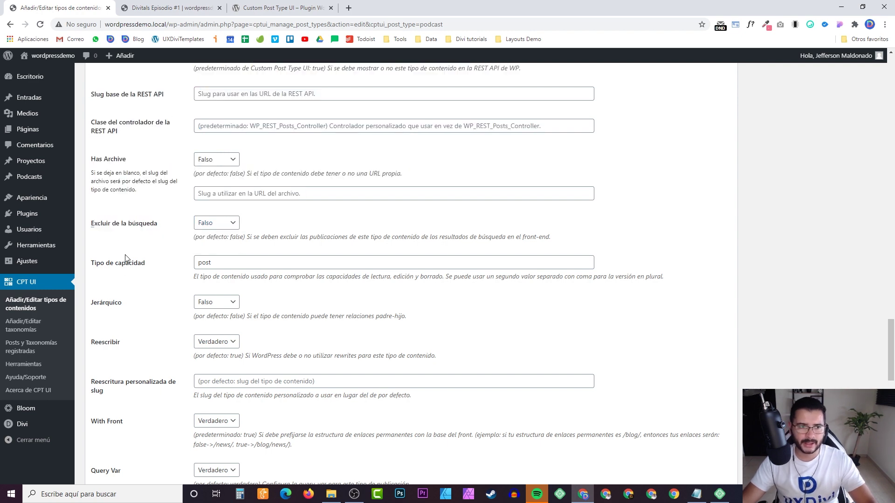
scroll(146, 223, down, 2)
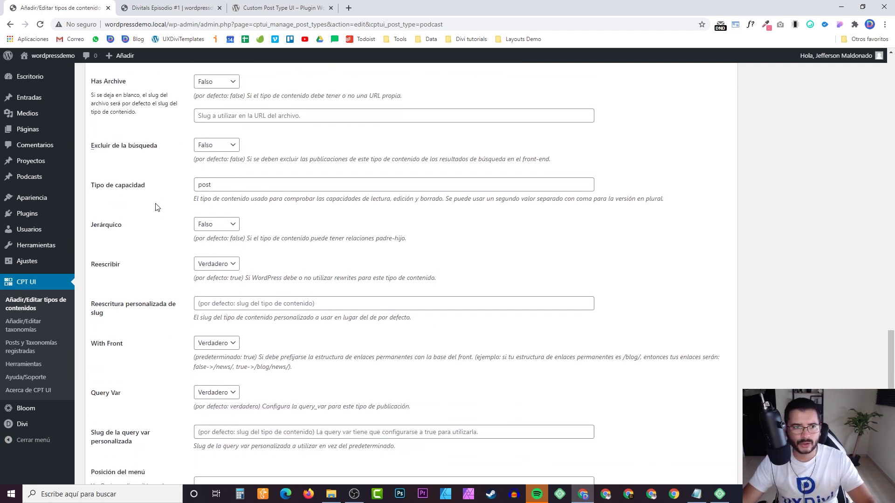
click(248, 184)
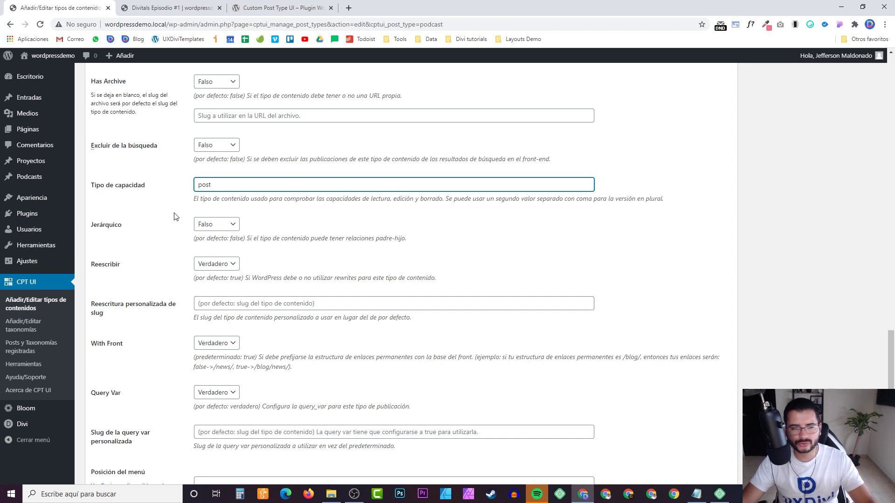
click(144, 257)
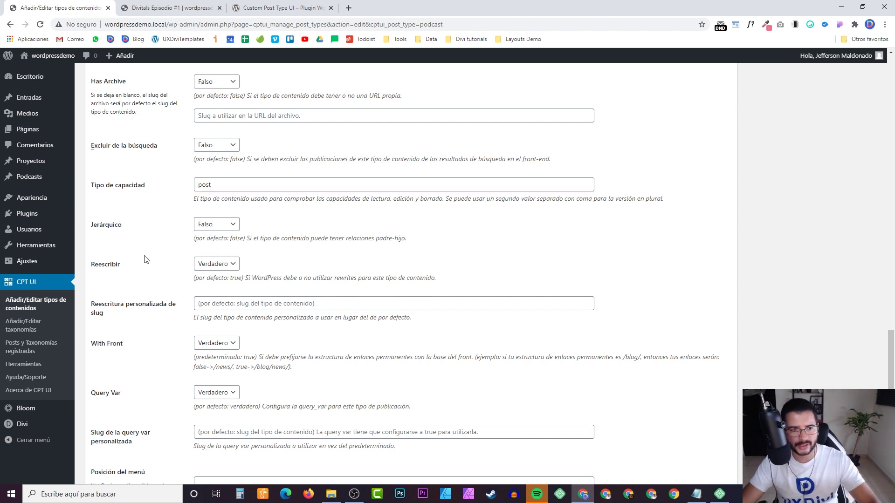
Look over the podcast type's remaining settings, from hierarchy, rewrite and query var to menu position, menu icon and supported features.
scroll(147, 254, down, 4)
scroll(148, 252, down, 6)
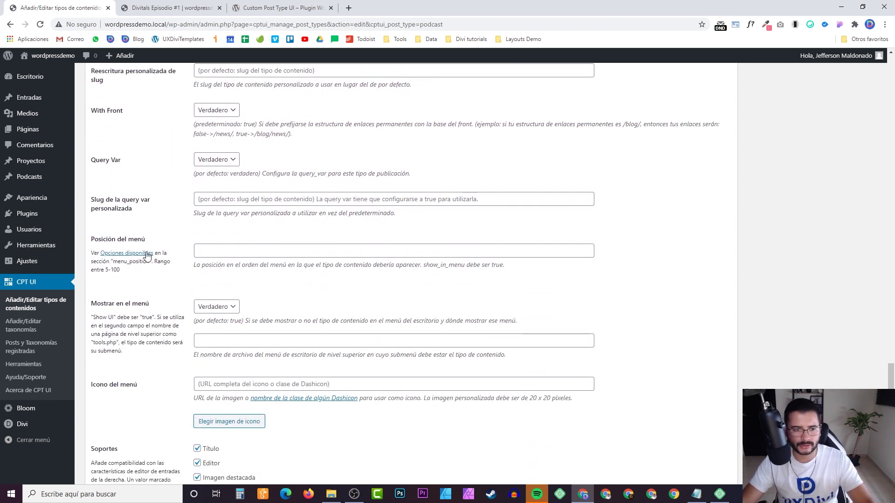
scroll(149, 250, up, 6)
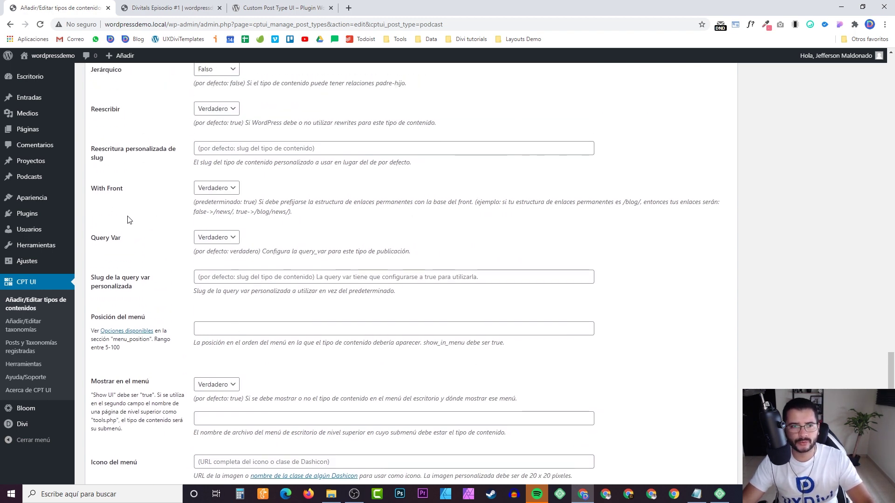
scroll(138, 223, down, 4)
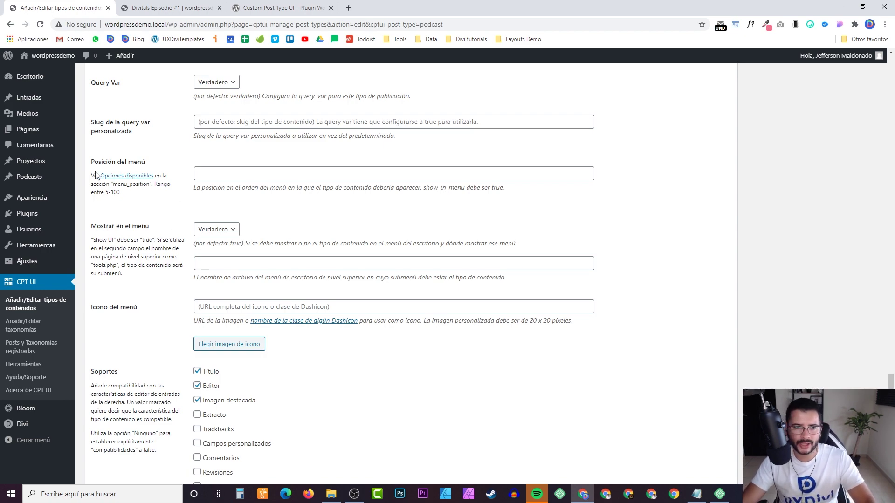
scroll(168, 247, up, 20)
scroll(219, 261, down, 20)
scroll(242, 274, down, 8)
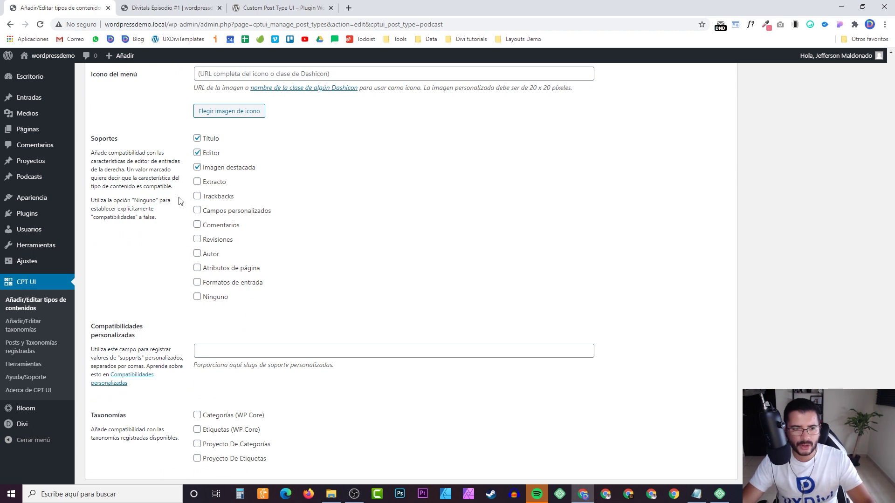
Enable the Categorías (WP Core) and Etiquetas (WP Core) taxonomies for the podcast type and save the content type.
scroll(167, 232, down, 2)
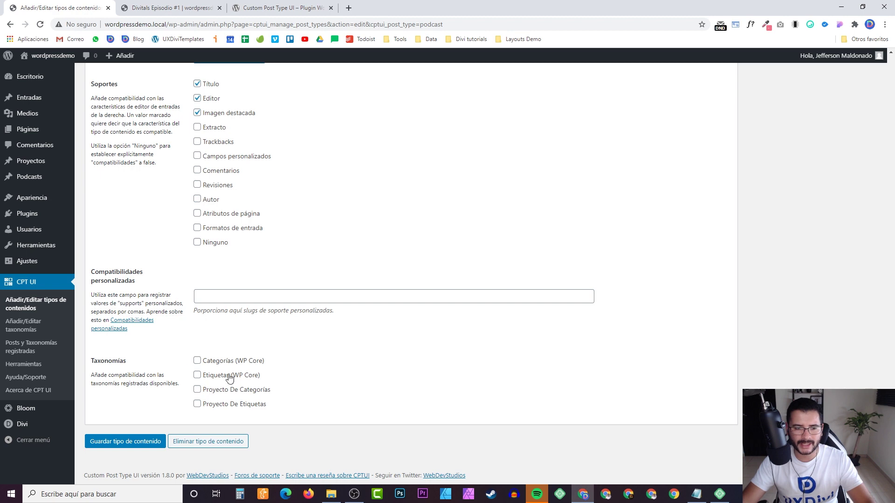
key(ctrl+a)
click(173, 365)
drag(91, 382, 131, 381)
click(131, 381)
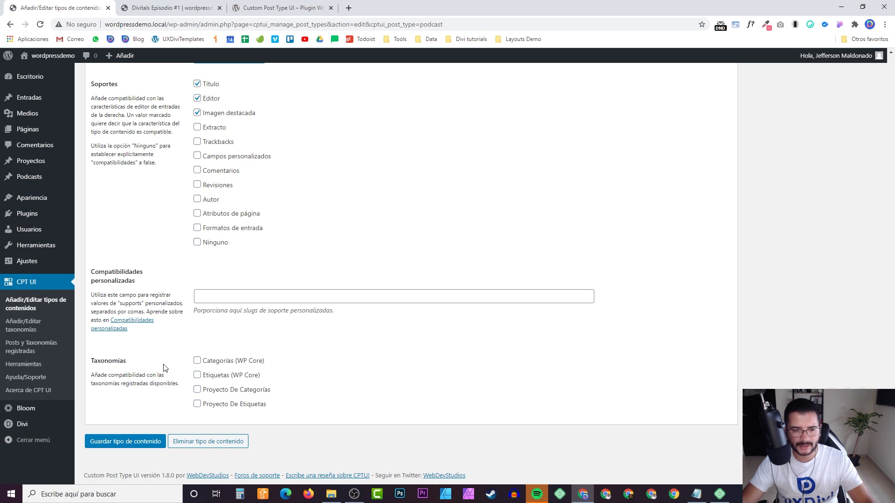
click(198, 361)
click(197, 375)
click(126, 443)
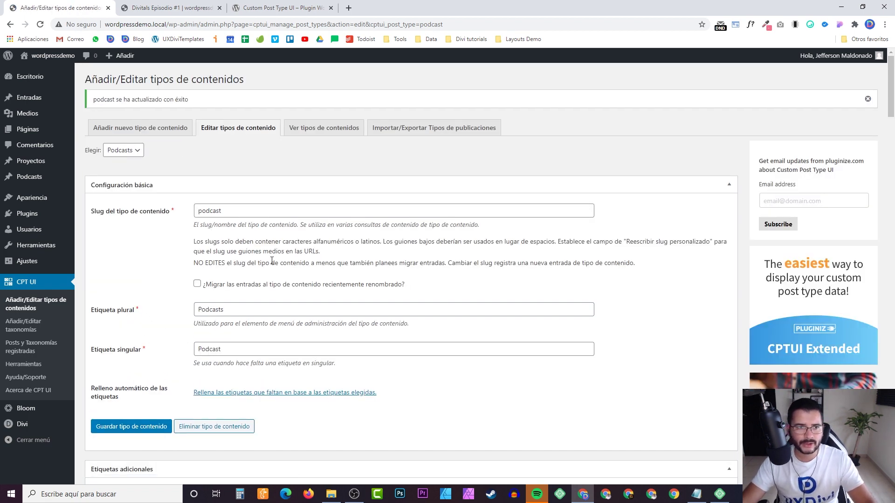
Examine the supports and taxonomies listed for the podcast type in the overview of registered content types.
click(318, 130)
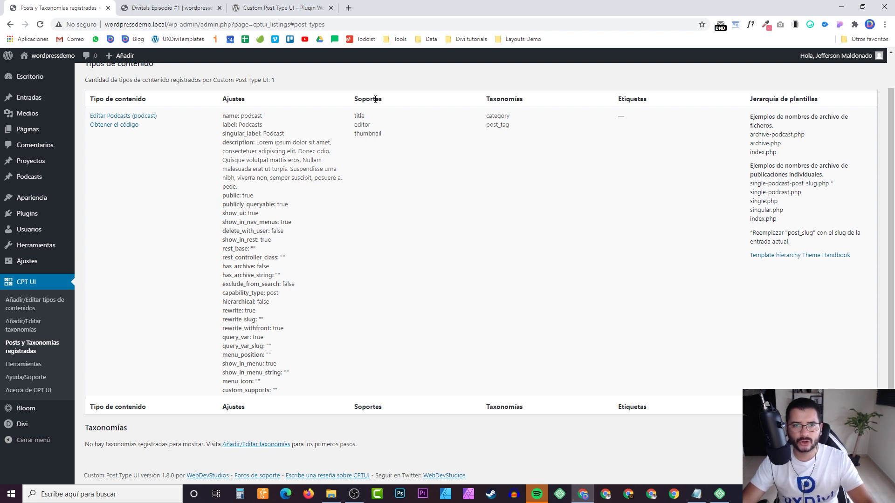
drag(354, 103, 397, 143)
click(402, 105)
click(364, 135)
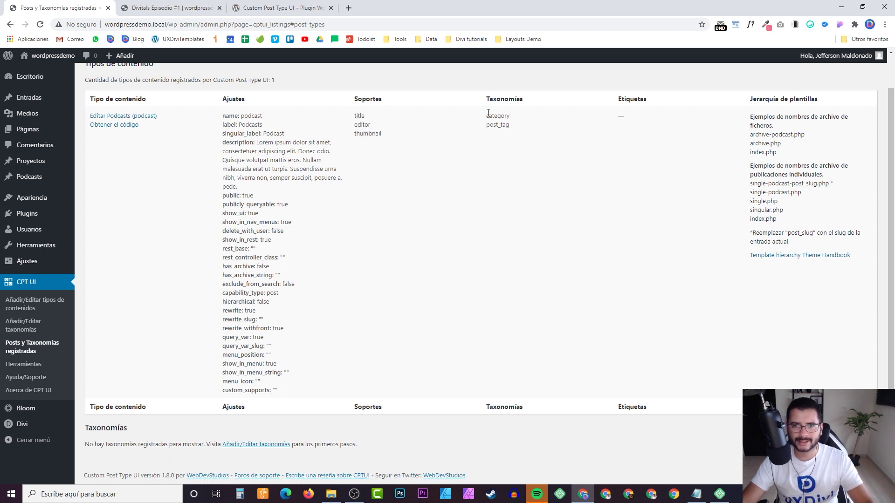
drag(487, 117, 519, 133)
click(498, 144)
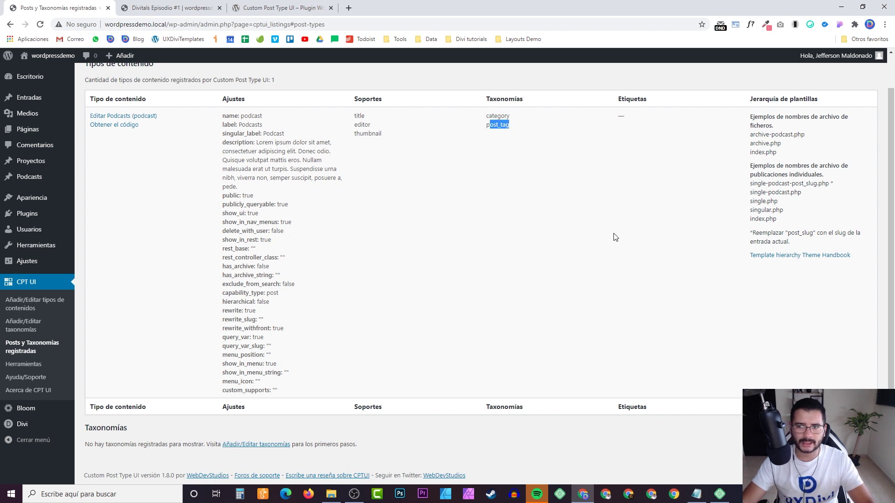
Add a new podcast category named Episodio de Podcast.
click(27, 177)
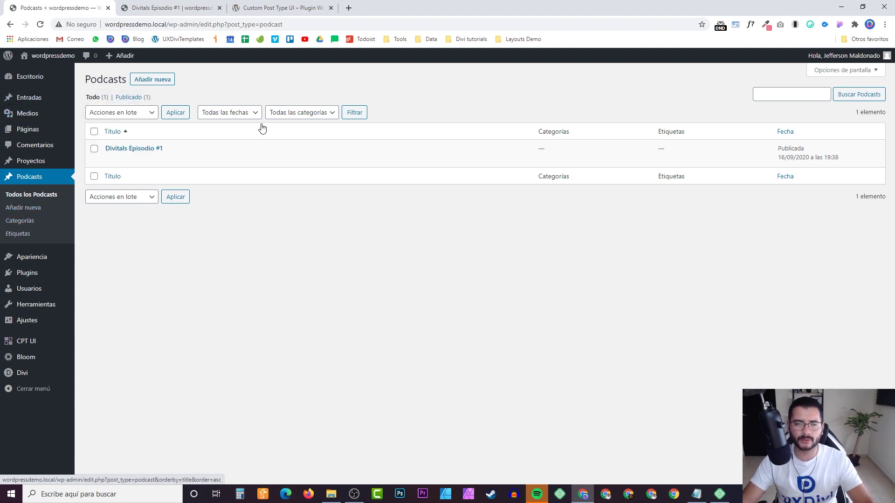
click(30, 227)
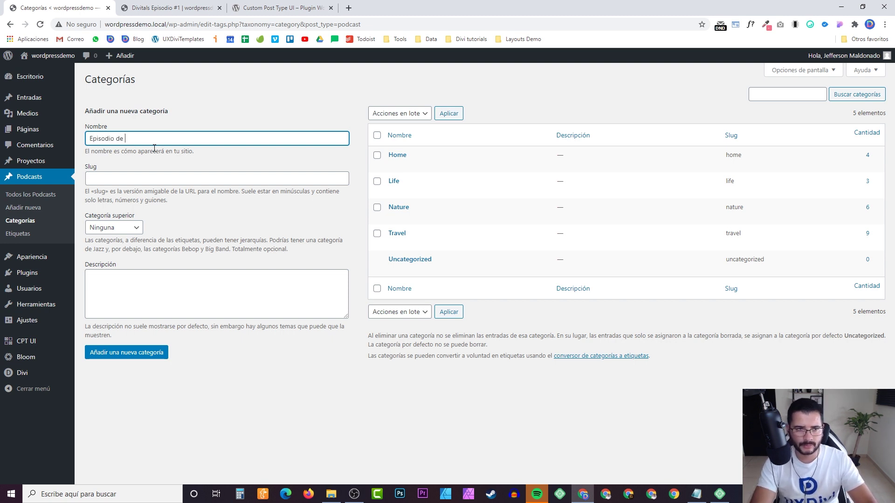
click(123, 353)
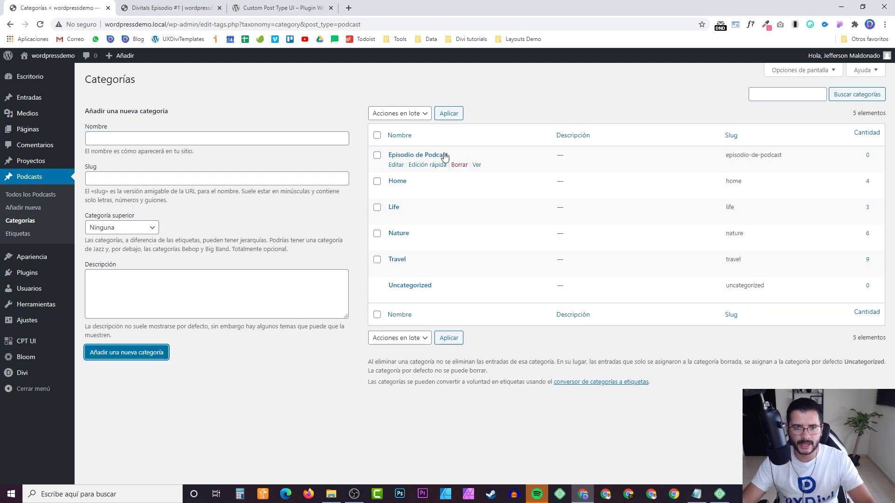
Assign the Episodio de Podcast category to the Divitals Episodio #1 podcast and update the entry.
click(42, 195)
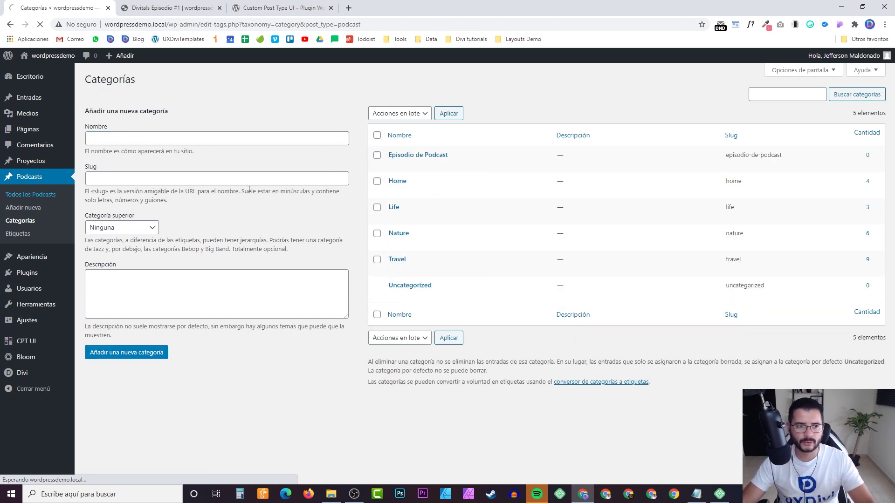
click(113, 161)
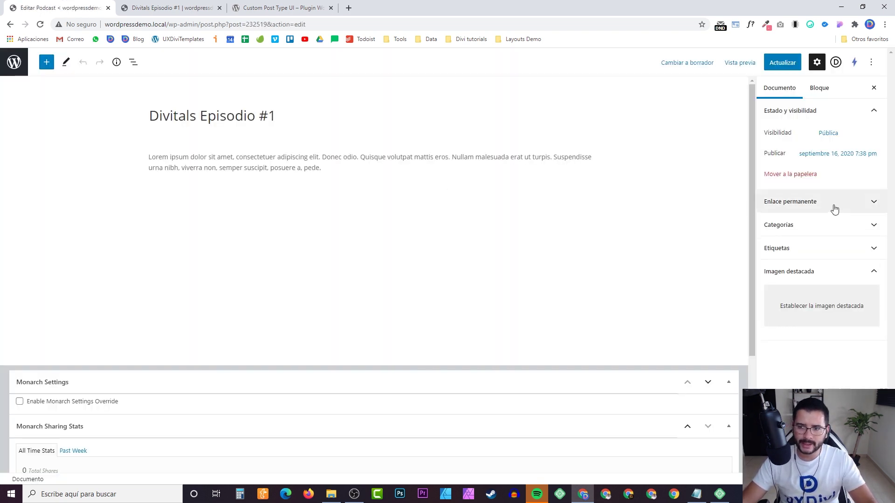
click(805, 226)
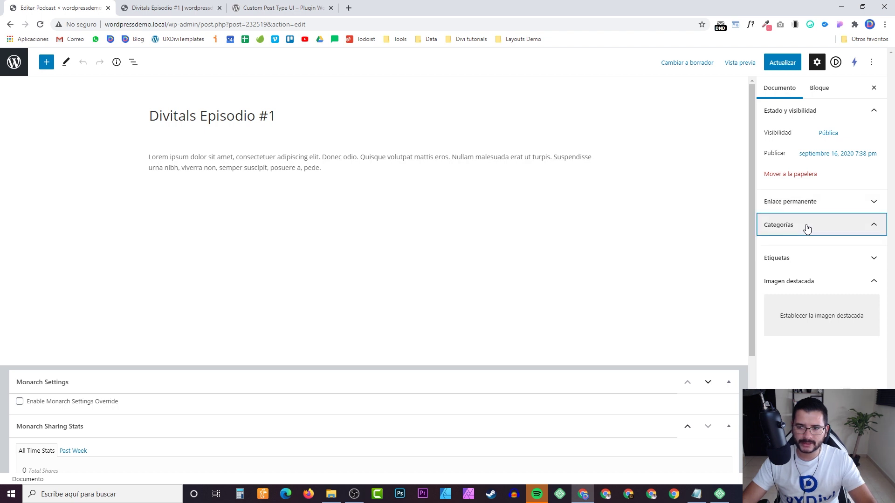
click(769, 244)
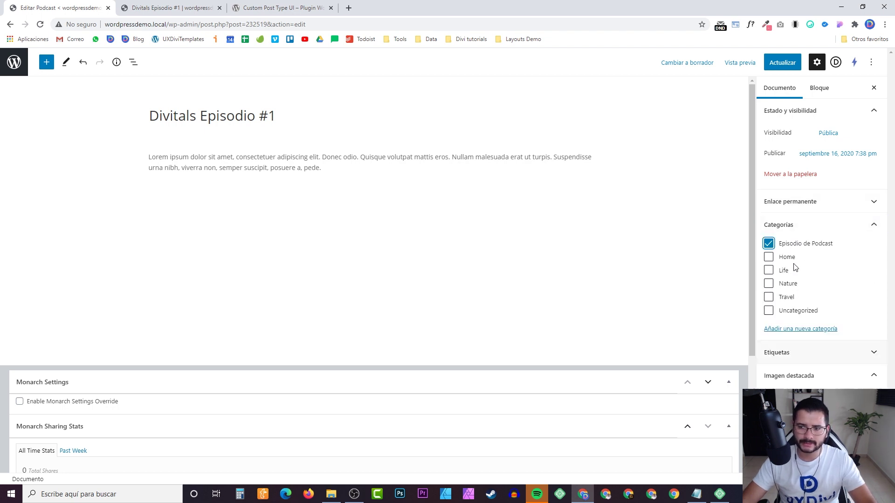
click(782, 62)
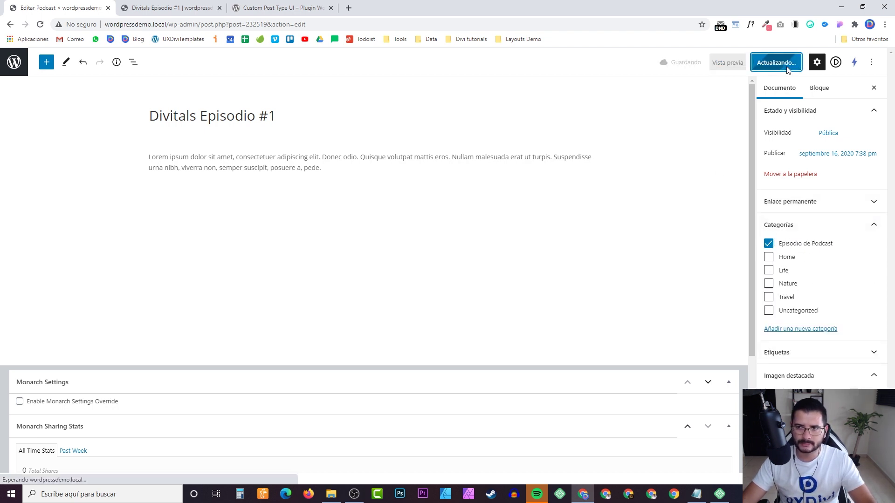
Reload the published Divitals Episodio #1 page to check its category and open the Episodio de Podcast category link.
click(172, 10)
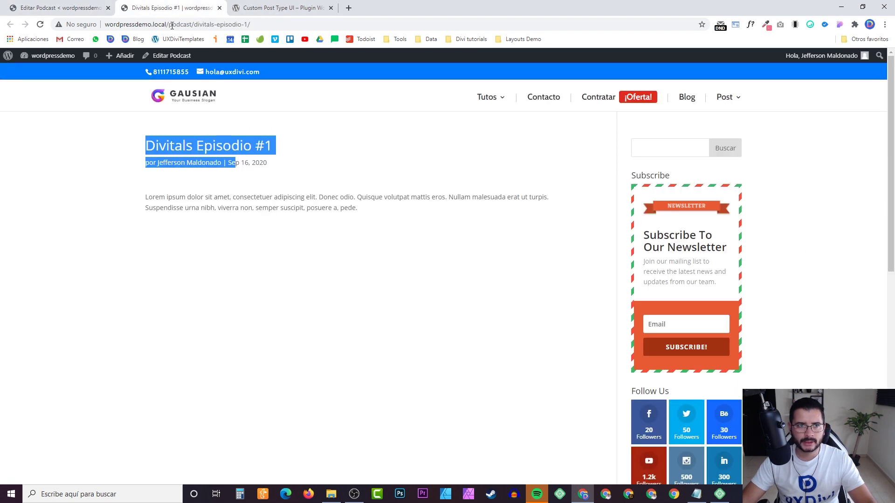
click(40, 24)
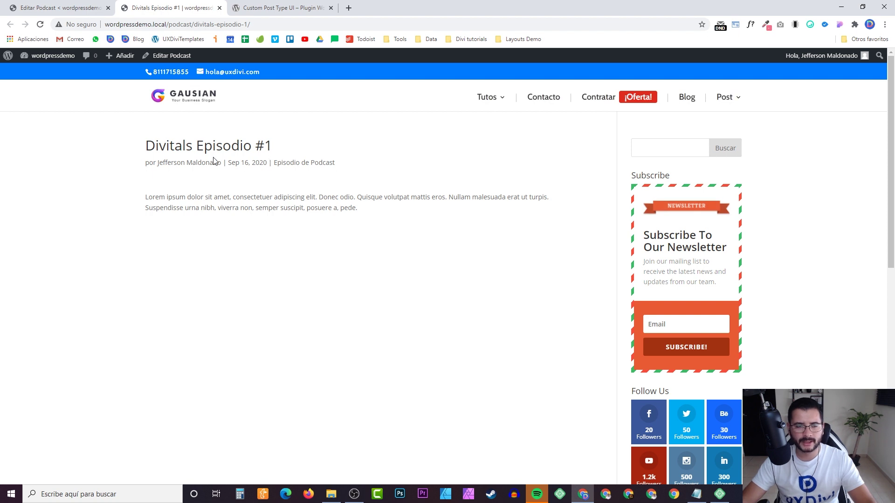
drag(133, 150, 266, 144)
click(304, 164)
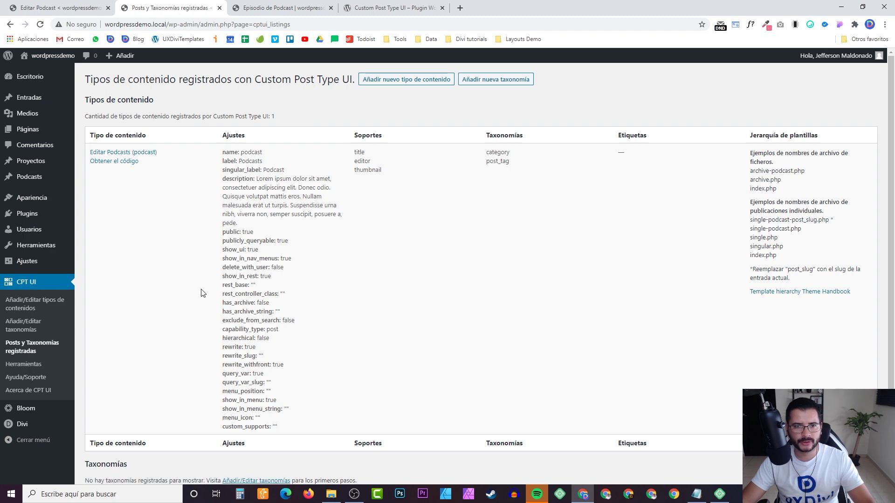
Open the form for a new taxonomy from the registered content types overview and review its content type attachment options.
scroll(278, 267, down, 1)
scroll(303, 275, up, 1)
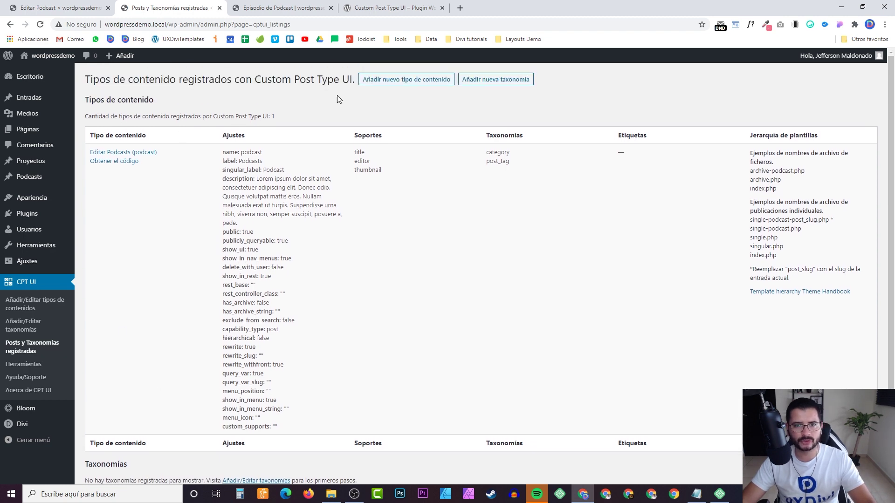
click(506, 85)
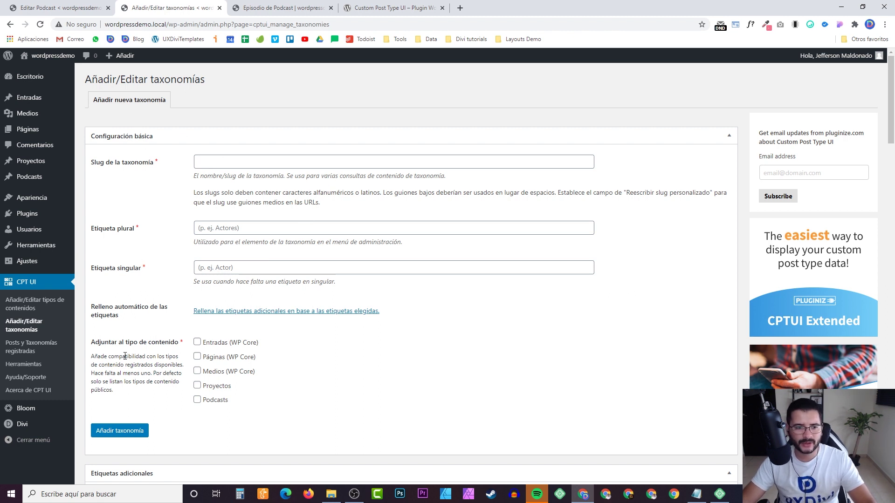
drag(95, 343, 162, 343)
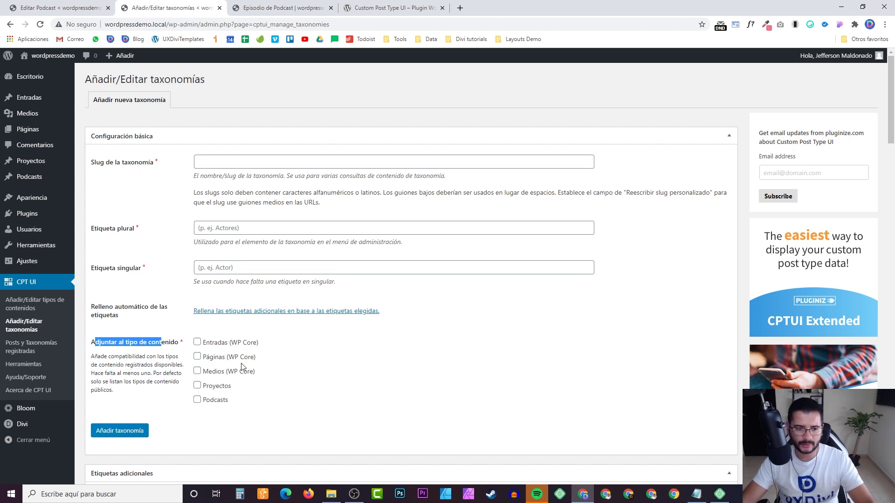
click(125, 161)
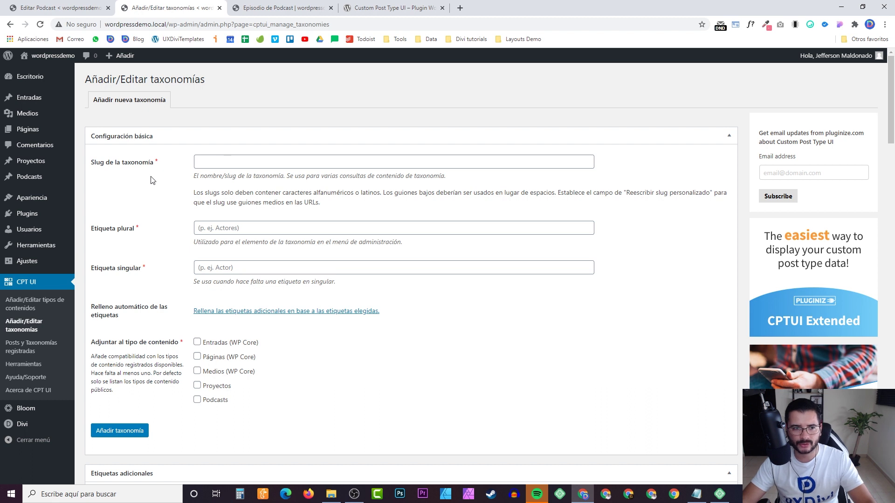
click(216, 162)
click(172, 186)
click(239, 162)
text(categoria_de_podcast)
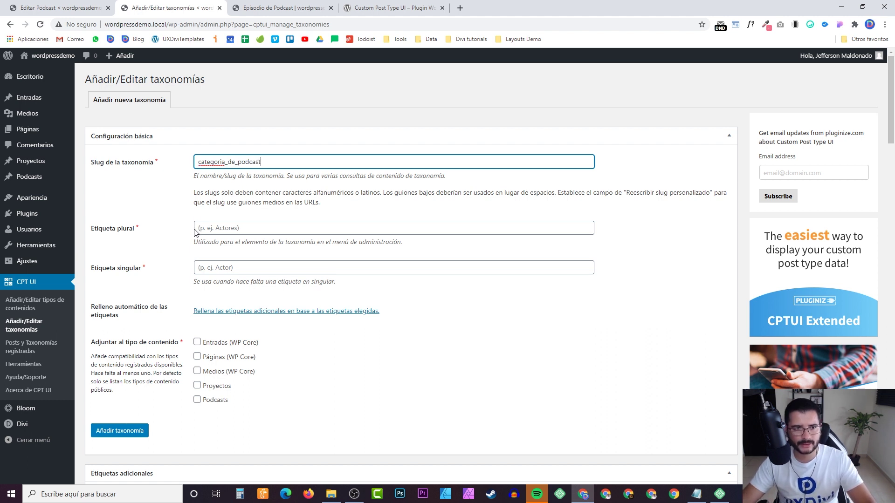
click(169, 215)
Set the new taxonomy's slug to podcast_category.
click(232, 161)
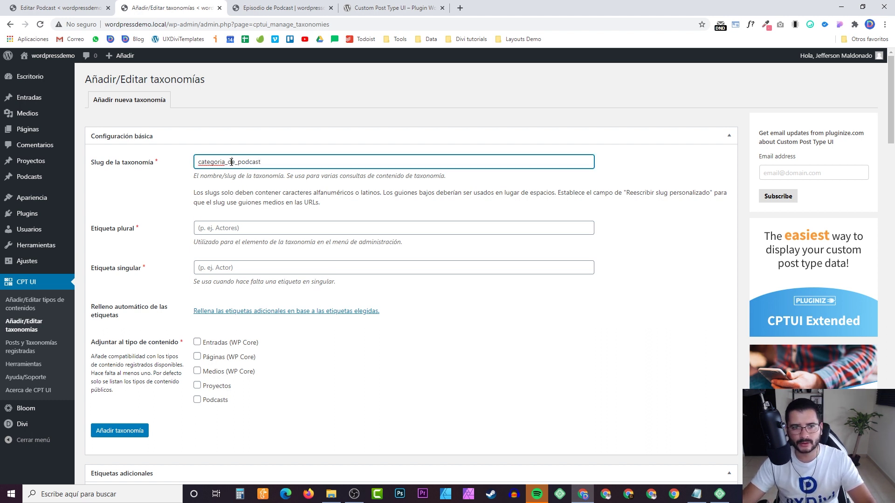
drag(260, 161, 170, 163)
text(podcast_category)
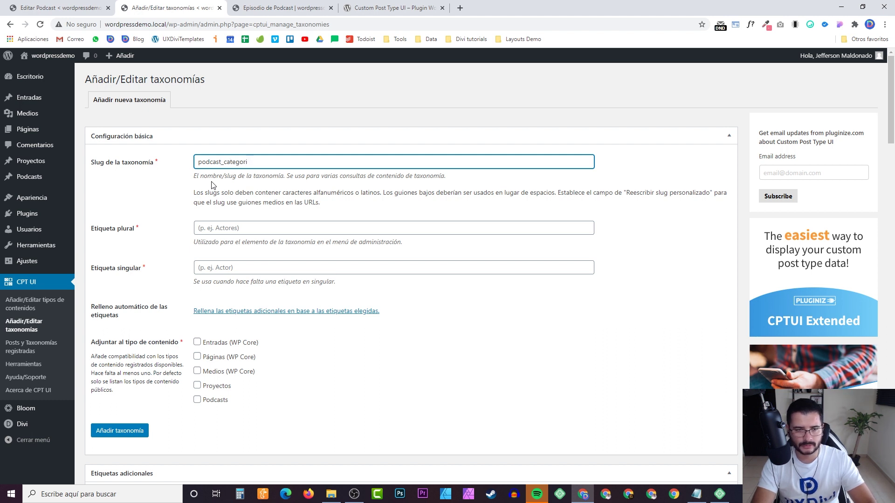
Set the new taxonomy's plural label to "Categorías de podcast", correcting the spelling of the first word.
click(242, 229)
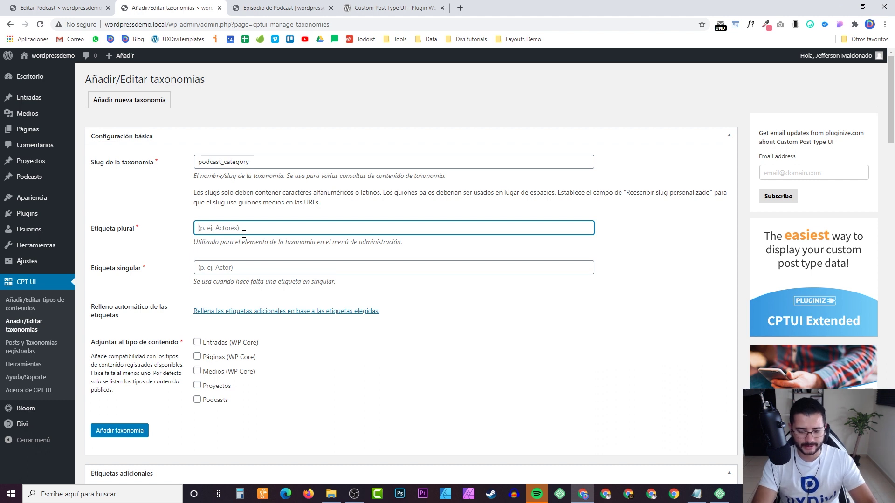
text(Cateorias de podc)
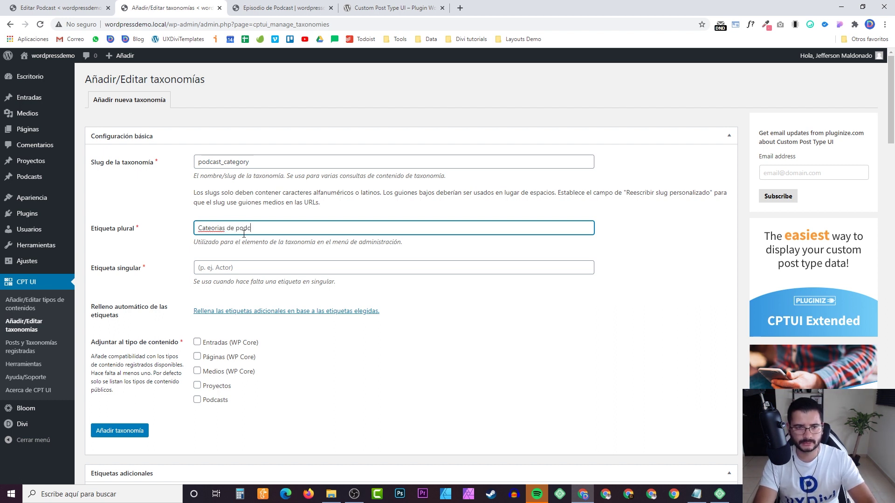
text(go)
key(End)
right_click(217, 230)
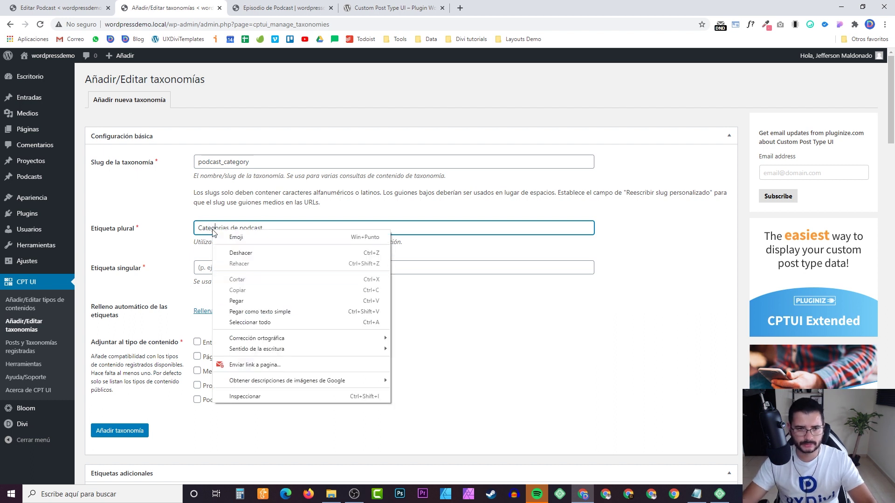
click(198, 229)
right_click(206, 228)
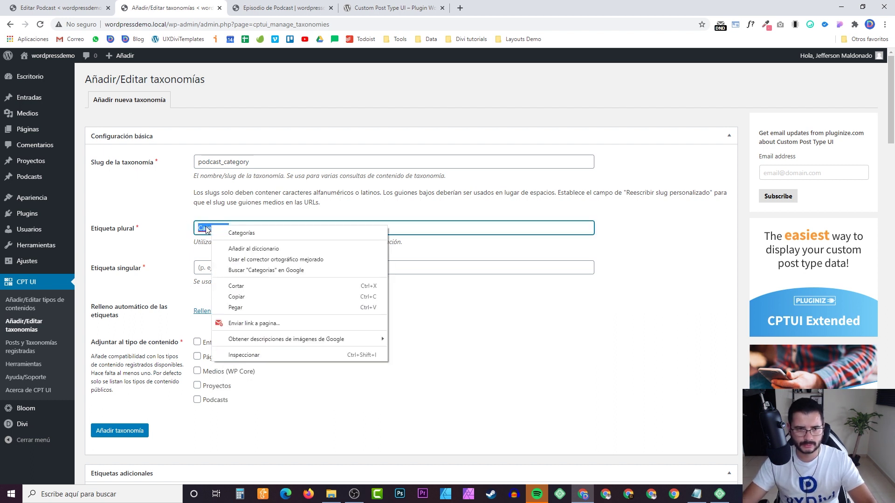
click(240, 232)
Copy the plural label into the singular label and shorten it to "Categoría de podcast".
key(ctrl+a)
key(ctrl+c)
click(236, 269)
key(ctrl+v)
key(BackSpace)
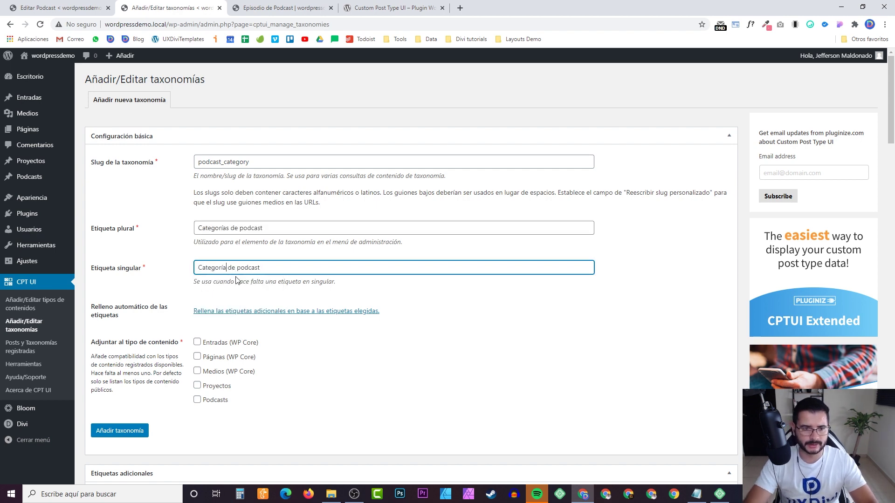
Attach the podcast_category taxonomy to the Podcasts content type and add the taxonomy.
click(348, 380)
click(135, 431)
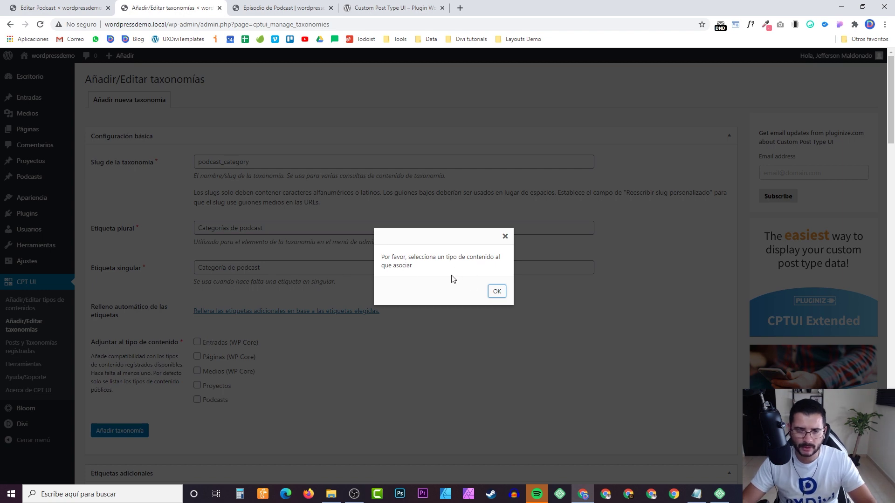
click(496, 291)
click(197, 400)
click(117, 431)
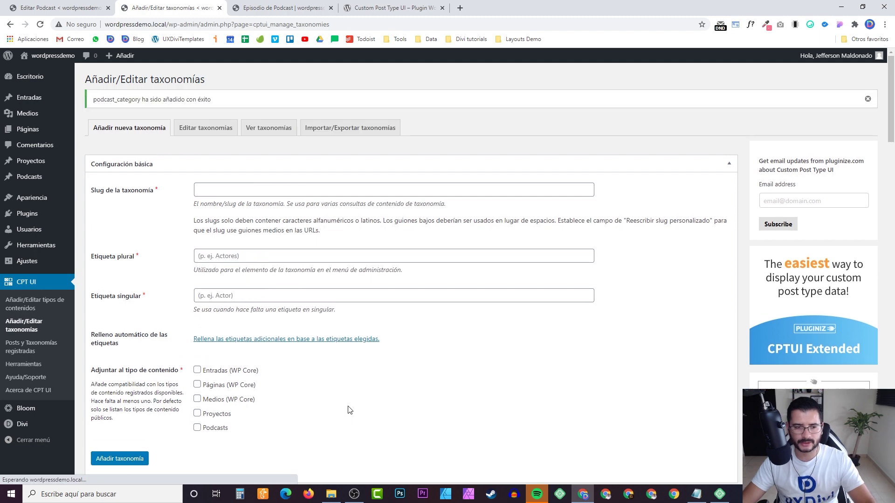
scroll(329, 383, down, 4)
scroll(329, 375, up, 4)
scroll(287, 347, down, 12)
scroll(290, 340, up, 5)
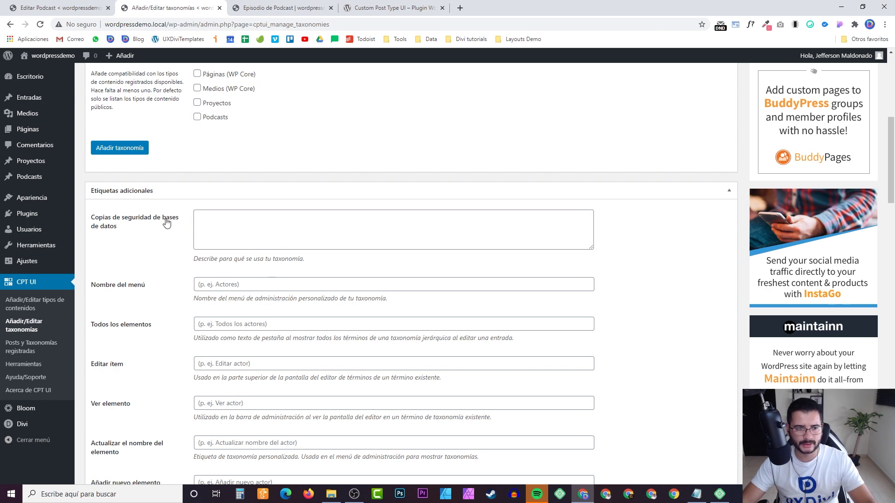
scroll(224, 256, down, 2)
Add a new term named Divitalks to the Categorías de podcast taxonomy.
mouse_move(30, 177)
click(96, 176)
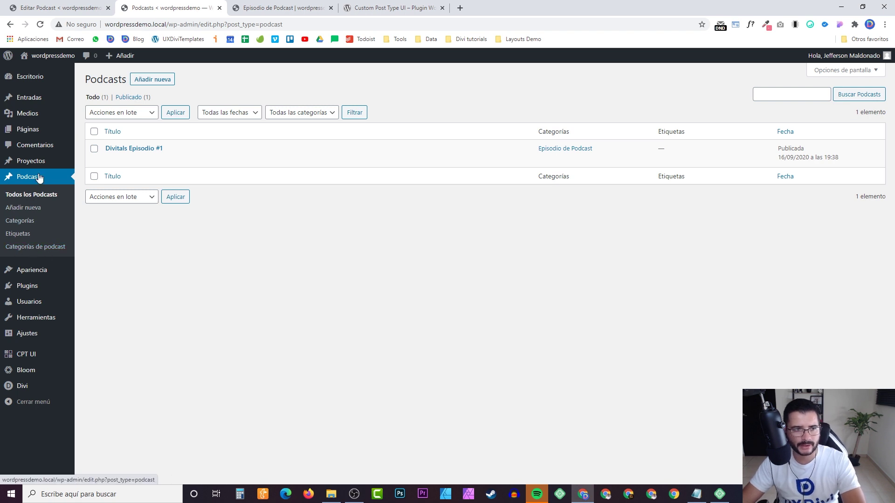
click(43, 248)
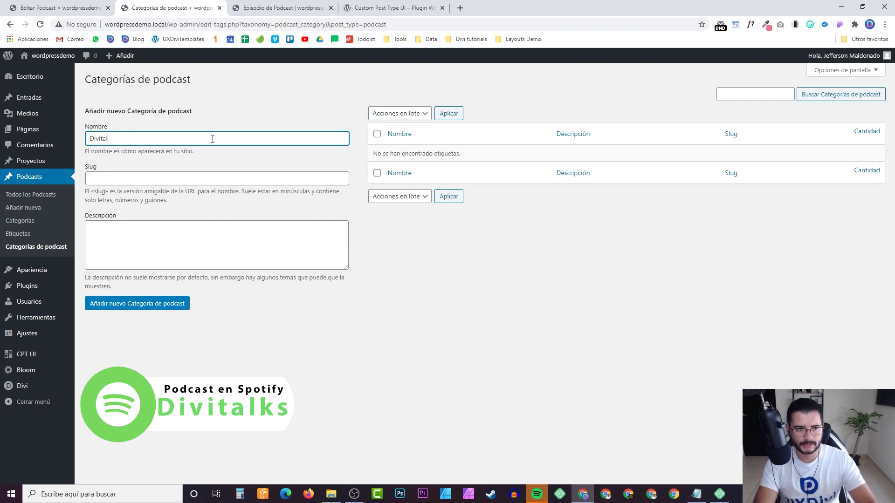
text(Divitalks)
click(159, 307)
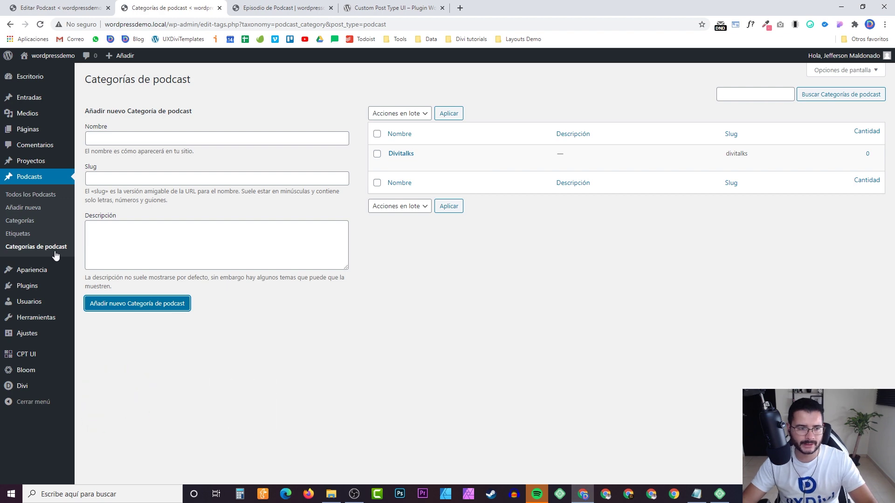
Remove the core Categorías and Etiquetas taxonomies from the Podcasts content type and save it.
click(25, 355)
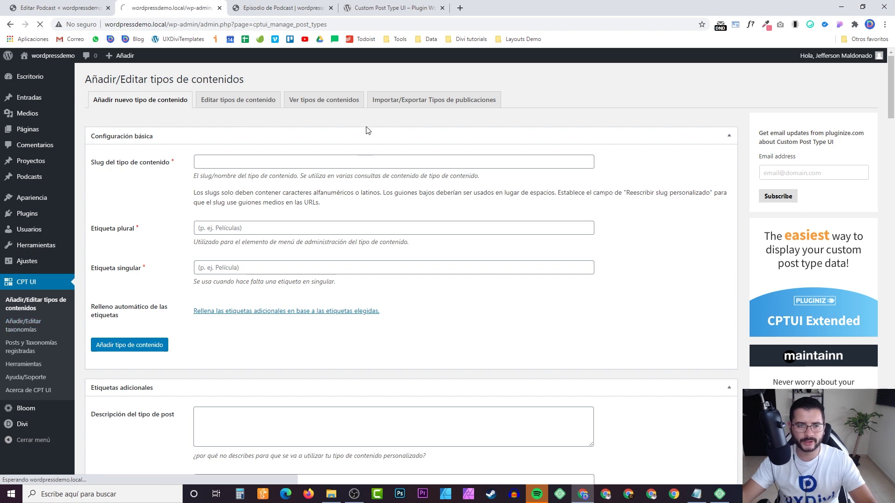
click(240, 101)
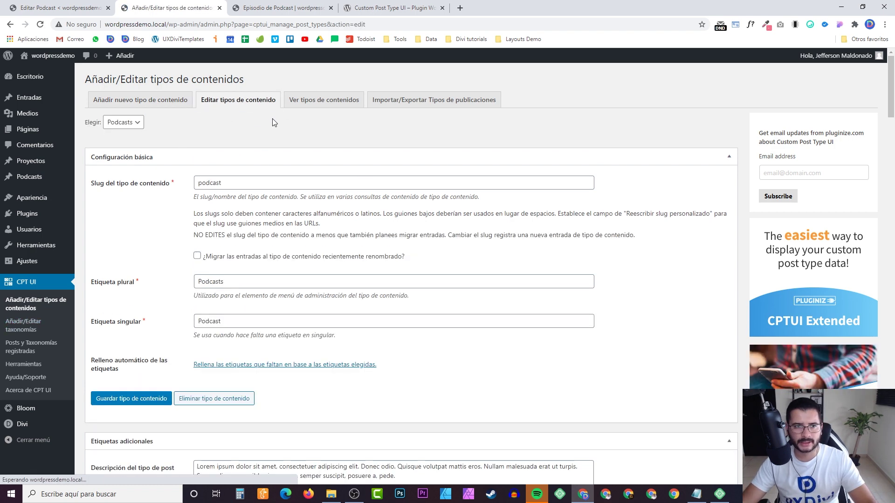
scroll(204, 159, down, 20)
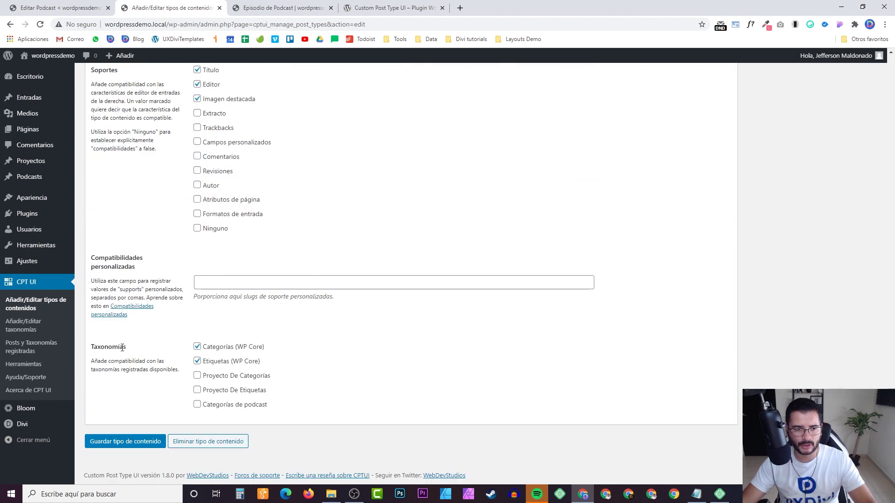
click(120, 442)
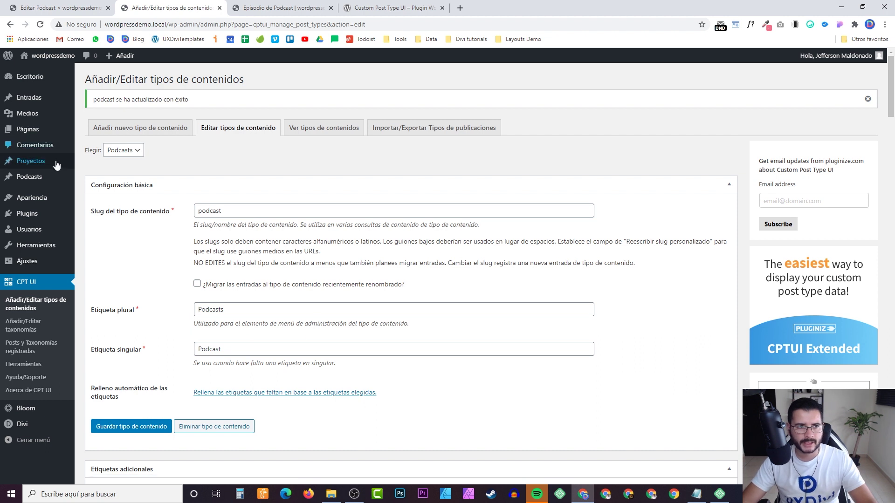
Open the Divitals Episodio #1 podcast for editing, add WordPress as its podcast category, and update the entry.
mouse_move(43, 182)
click(102, 206)
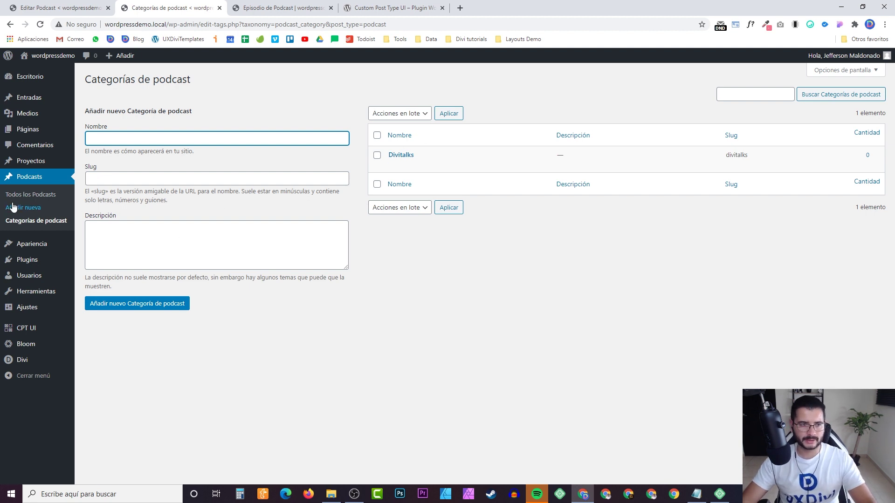
click(29, 195)
click(116, 160)
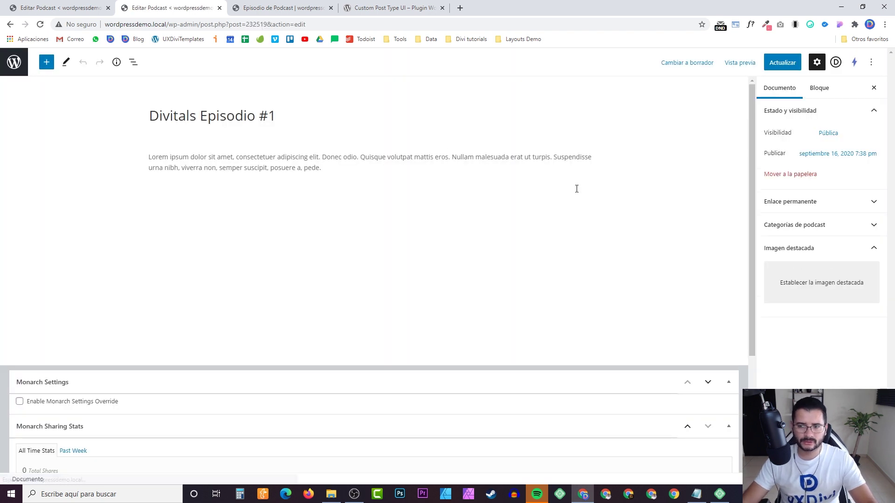
click(813, 227)
click(801, 260)
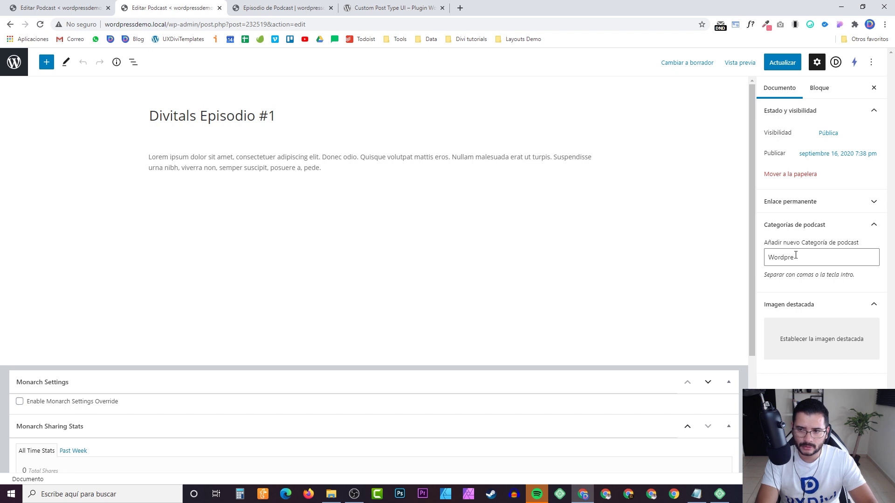
text(ss)
key(Return)
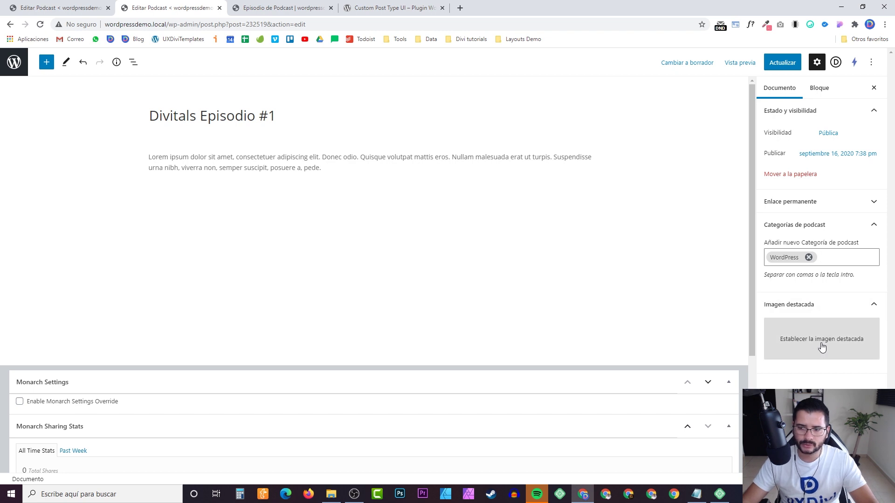
click(782, 62)
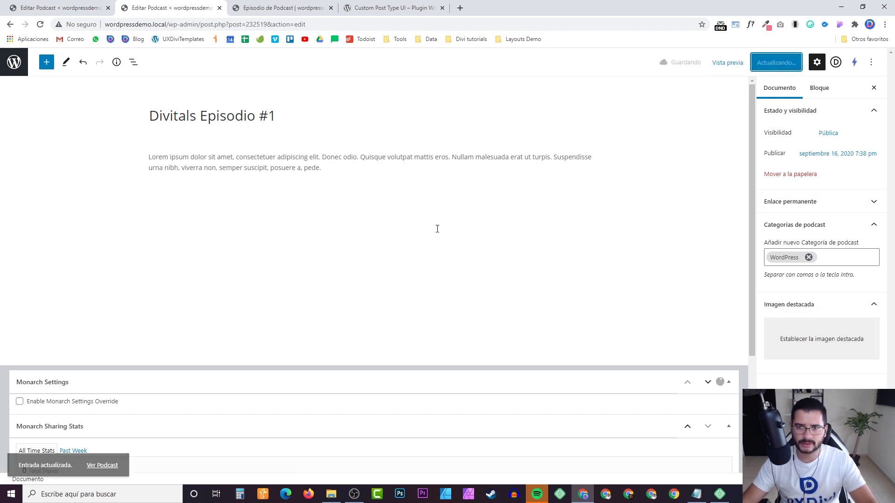
View the published Divitals Episodio #1 page to check its category, and go back to the list of podcasts.
click(91, 461)
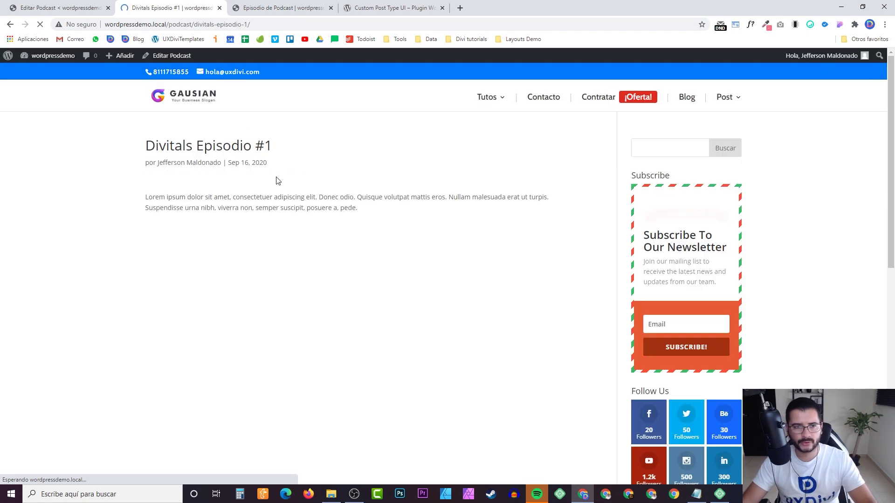
scroll(290, 178, down, 8)
scroll(373, 191, up, 8)
click(76, 7)
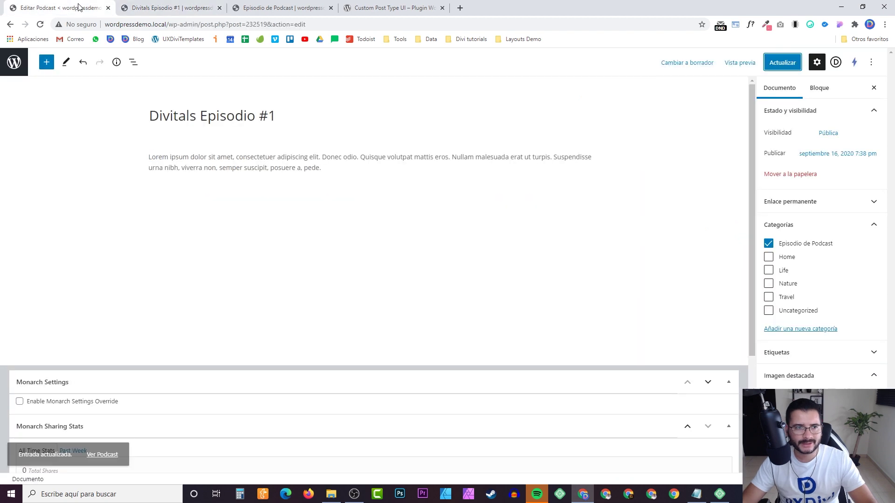
click(14, 62)
click(168, 7)
click(72, 9)
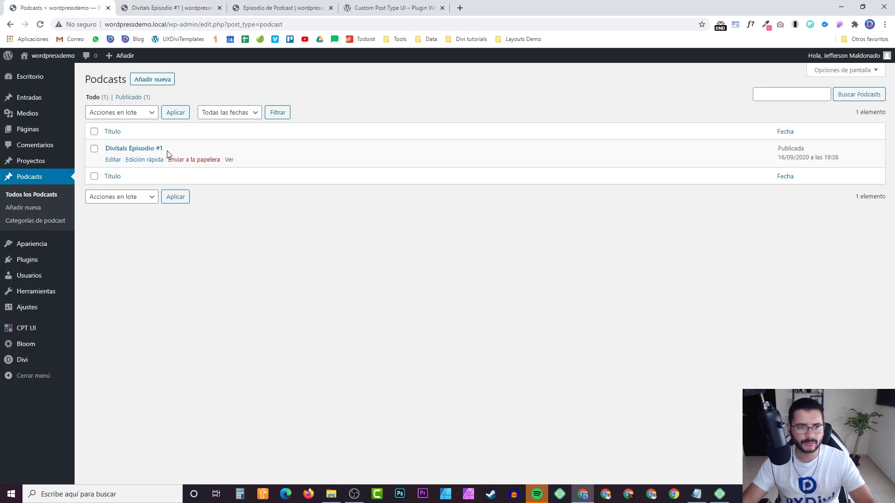
Enable the Categorías de podcast taxonomy in the Podcasts content type settings and save the content type.
mouse_move(71, 248)
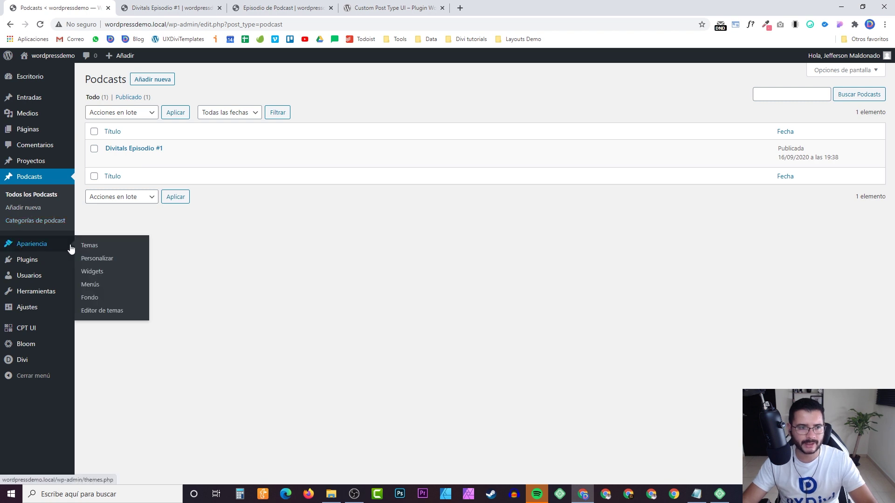
mouse_move(31, 333)
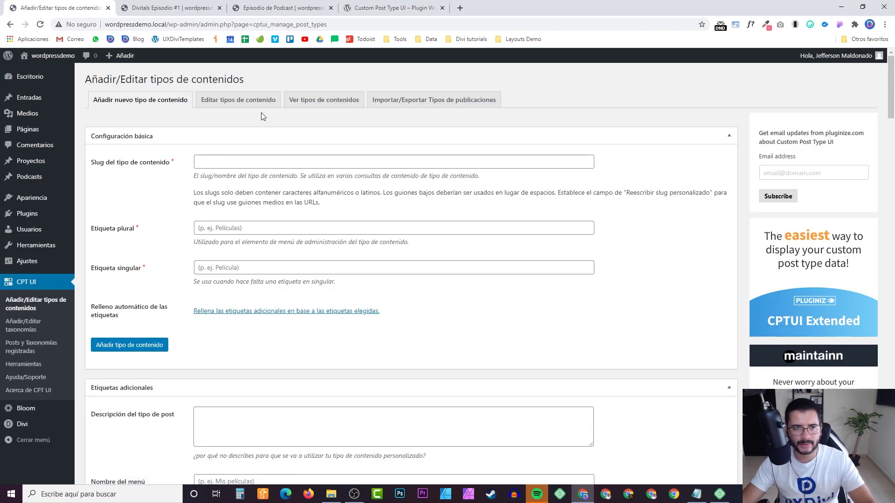
click(238, 100)
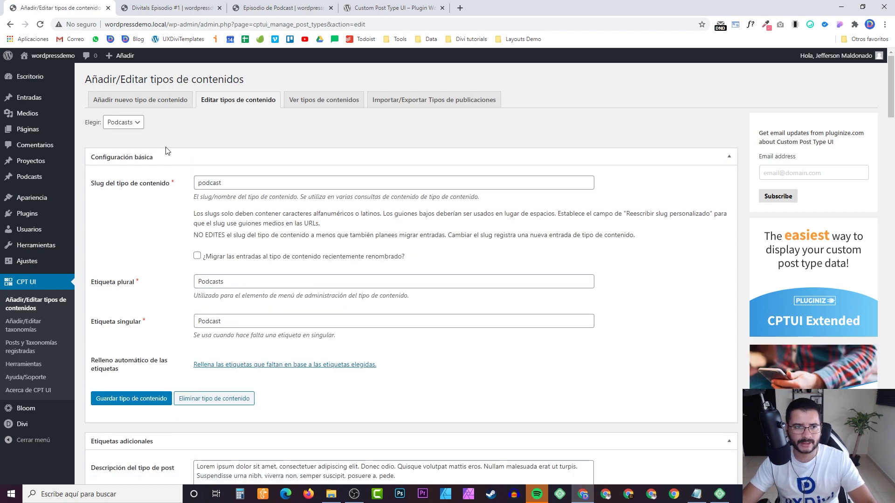
scroll(186, 186, down, 15)
scroll(276, 236, down, 15)
scroll(242, 303, up, 4)
scroll(279, 280, down, 4)
scroll(283, 268, up, 2)
scroll(282, 264, down, 2)
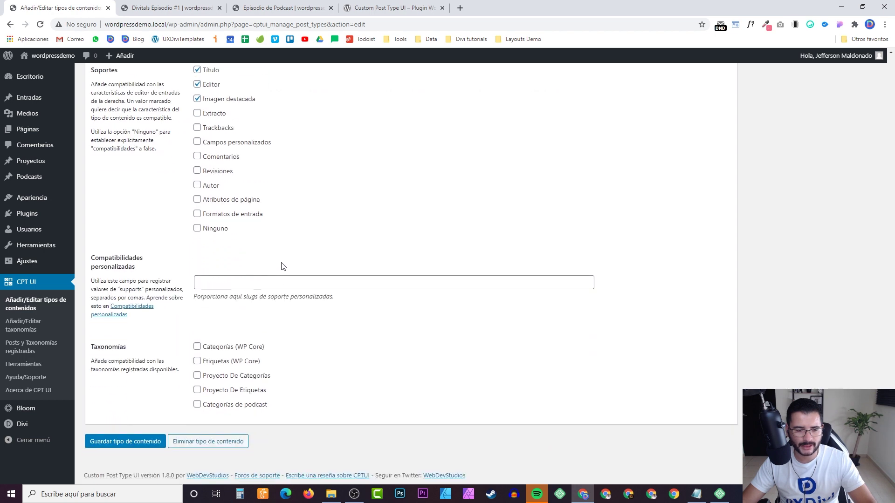
click(198, 405)
click(126, 446)
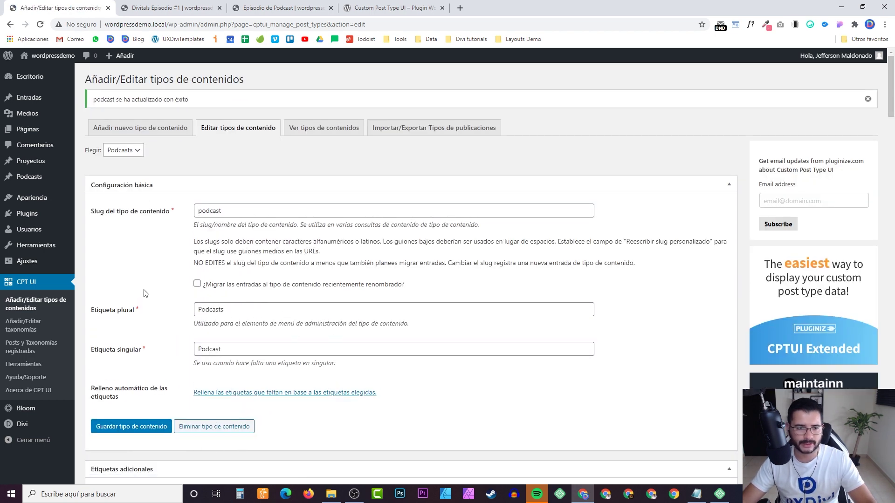
Reopen Divitals Episodio #1 to review its podcast category and permalink settings, and update the entry again.
mouse_move(51, 170)
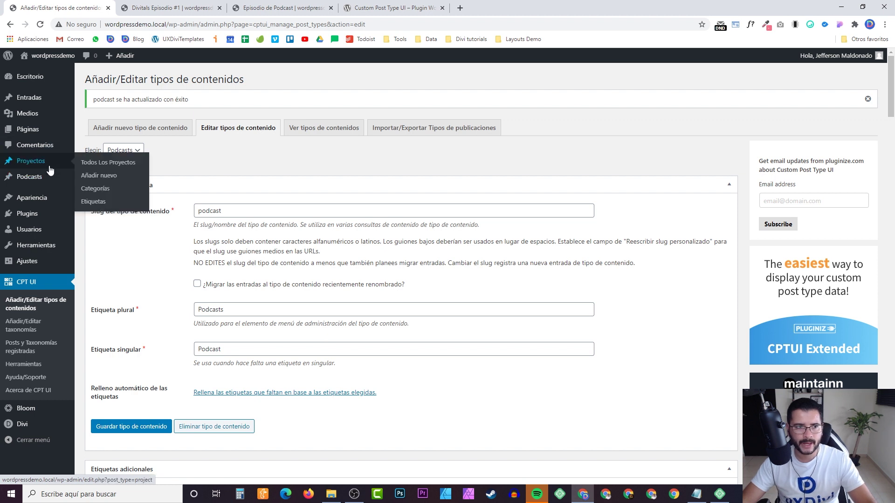
click(102, 178)
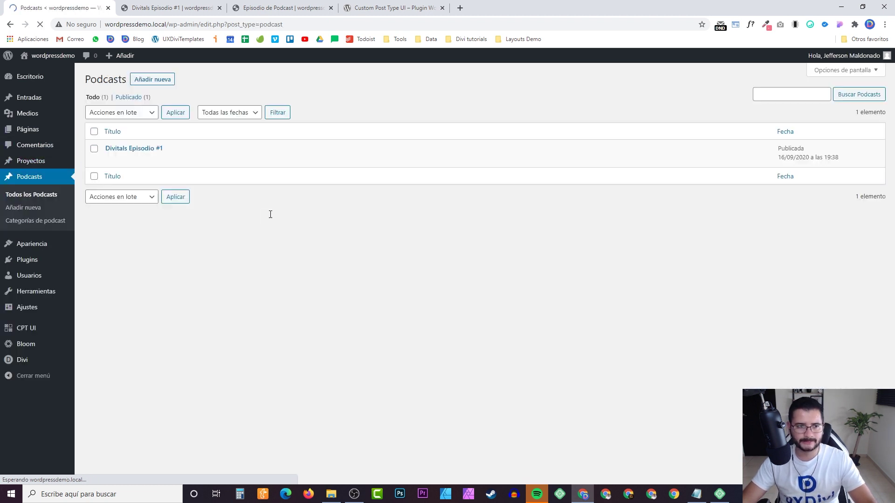
click(113, 160)
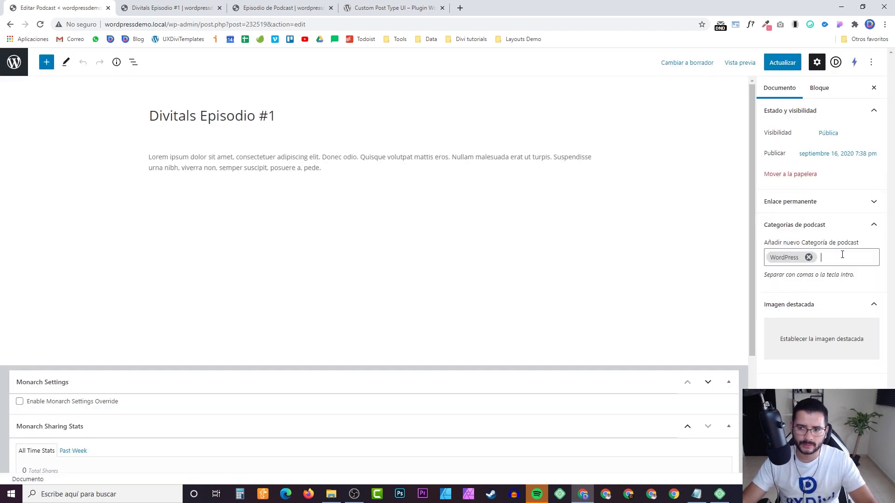
click(798, 224)
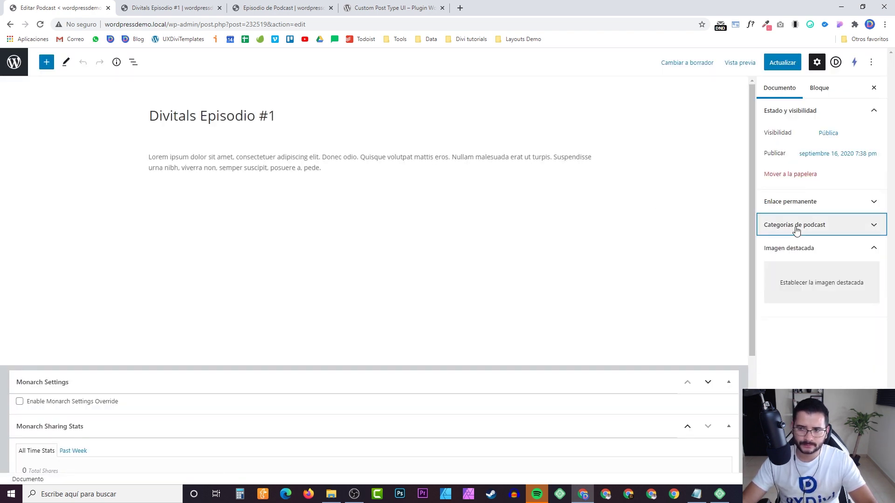
click(802, 202)
click(813, 201)
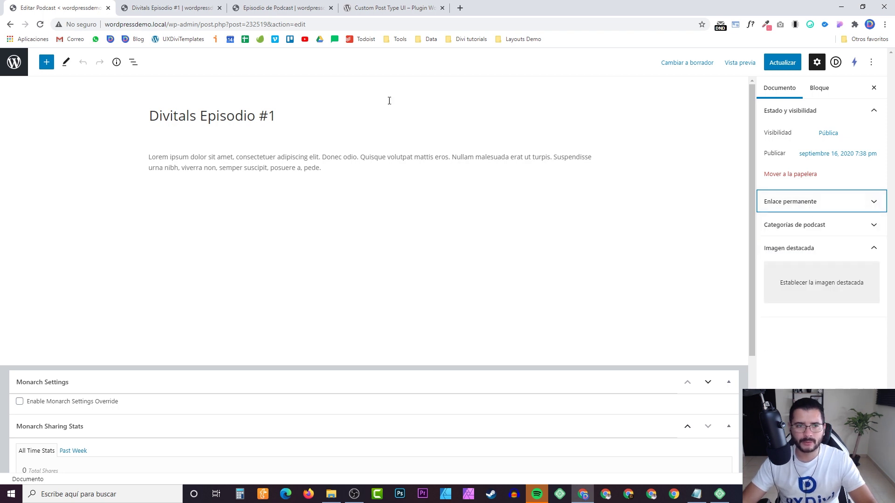
click(782, 62)
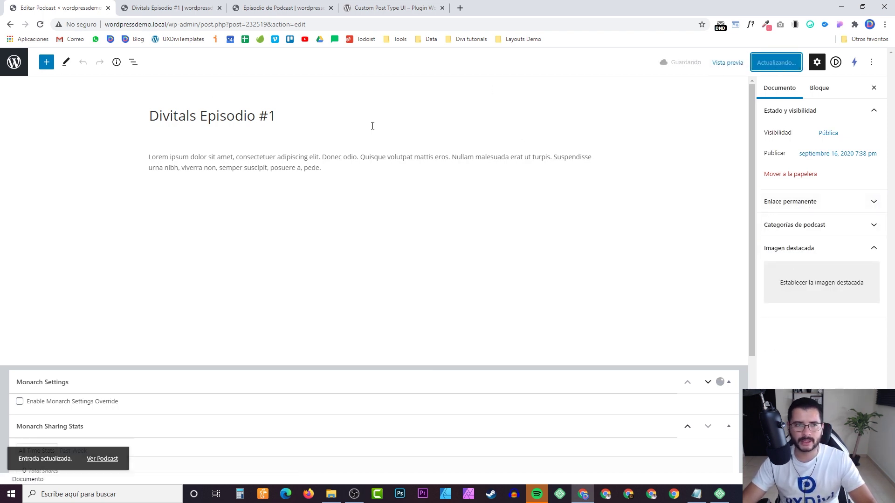
click(14, 63)
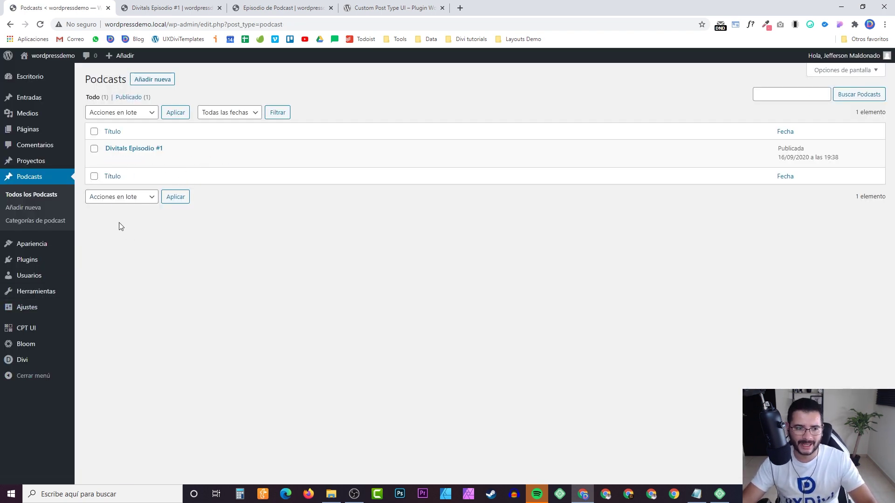
Enable the Divi Builder for the Podcasts post type in Divi's theme options and save the changes.
click(41, 365)
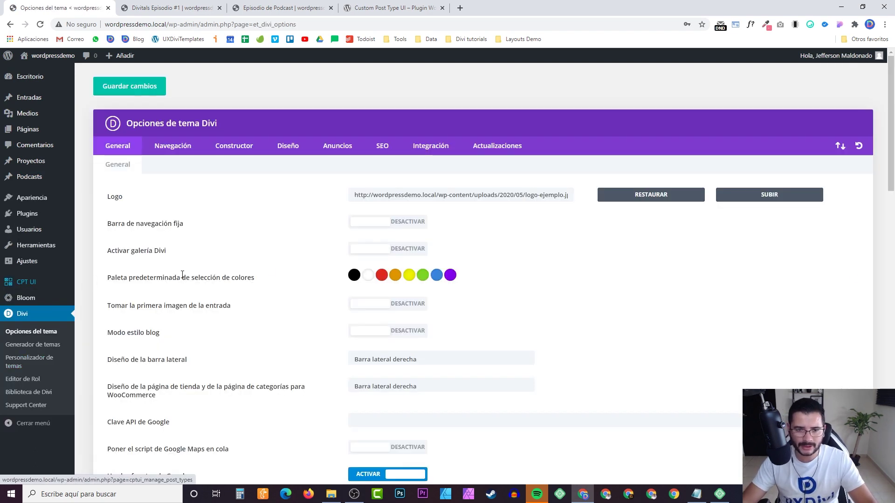
scroll(351, 284, down, 12)
scroll(343, 280, down, 5)
scroll(320, 266, up, 20)
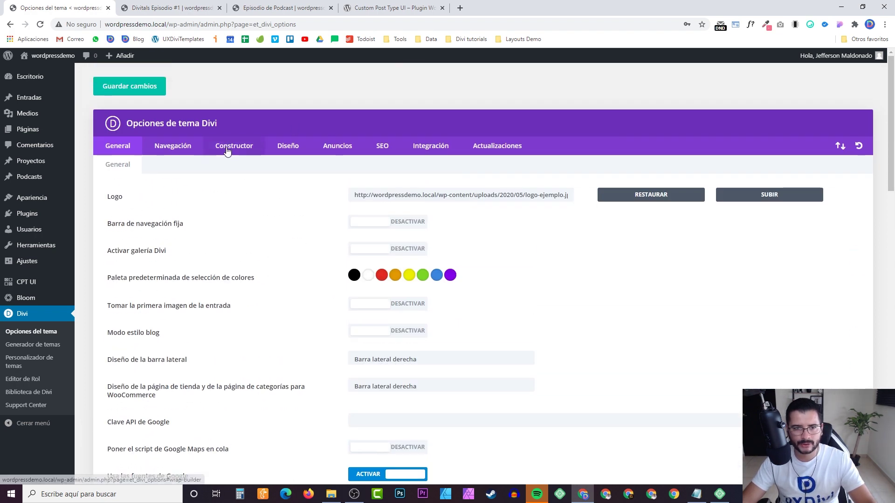
click(226, 148)
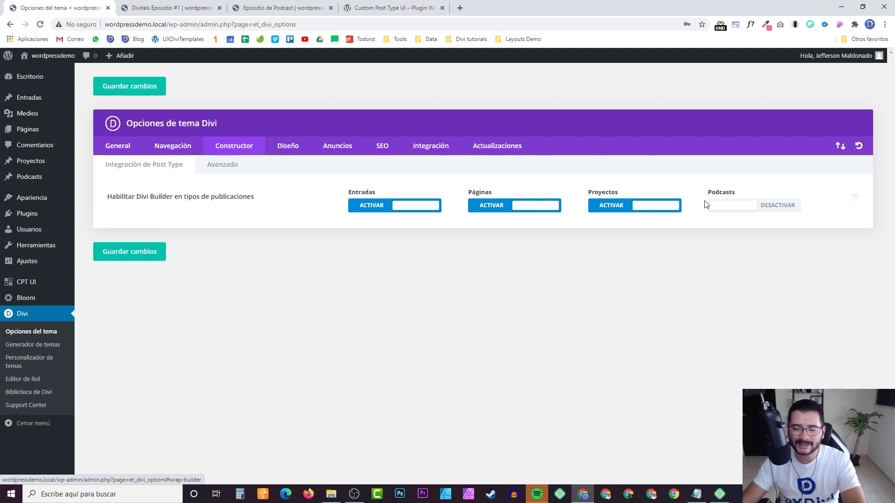
click(751, 208)
click(125, 259)
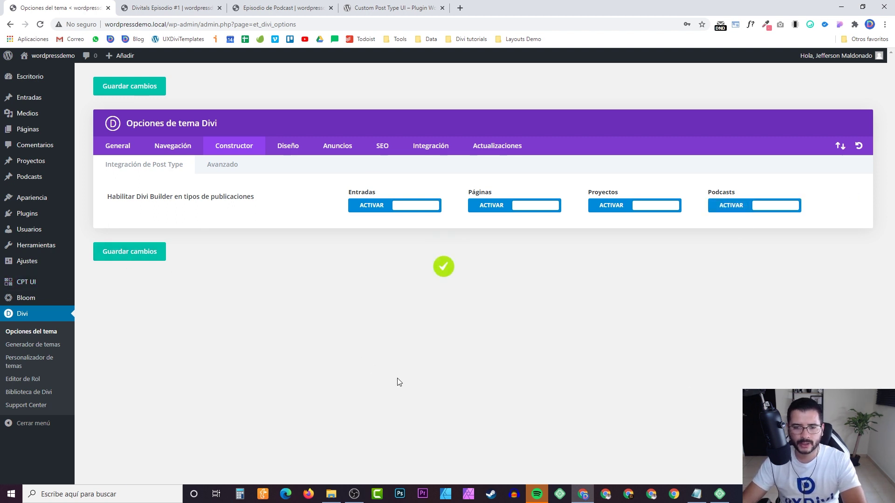
Open the Divitals Episodio #1 podcast to check for the Divi Builder option, and go back to the podcast list.
click(32, 176)
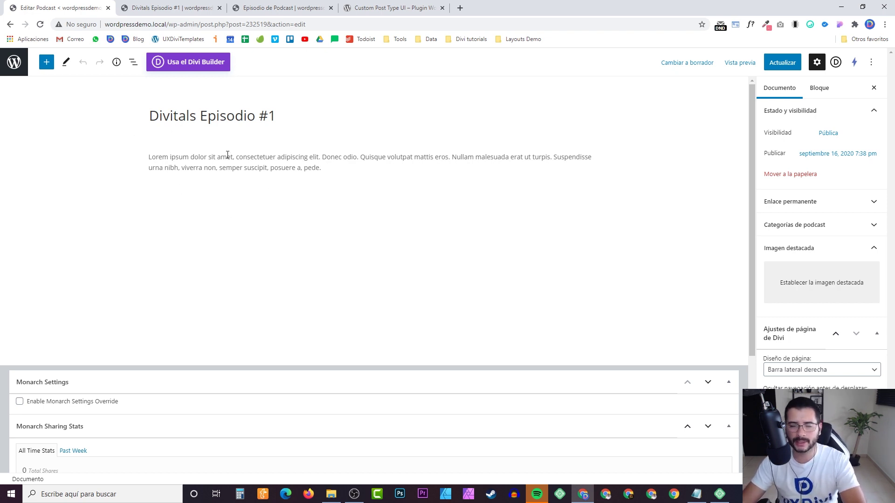
click(14, 62)
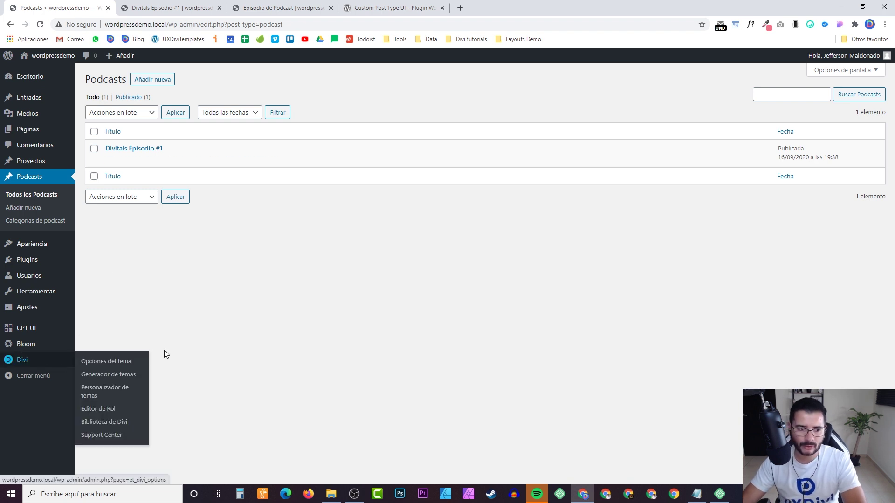
Disable the Divi Builder for the Podcasts post type in Divi's theme options and save the changes.
mouse_move(70, 363)
click(116, 362)
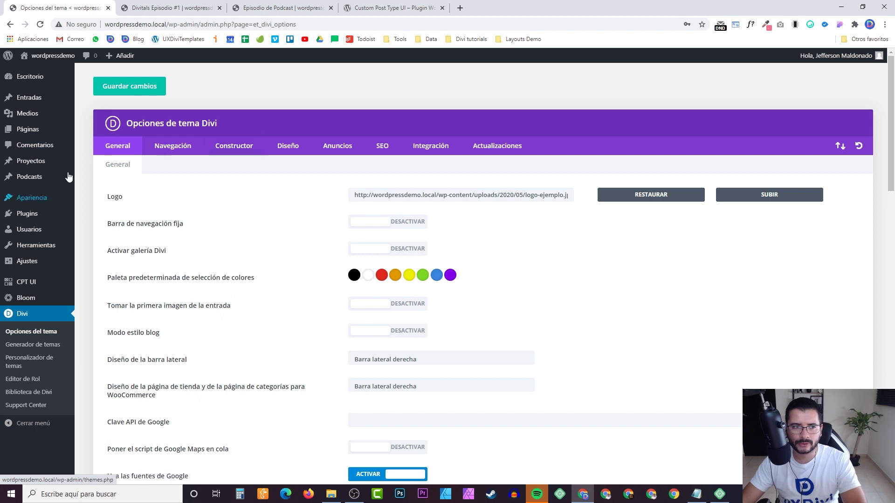
click(246, 147)
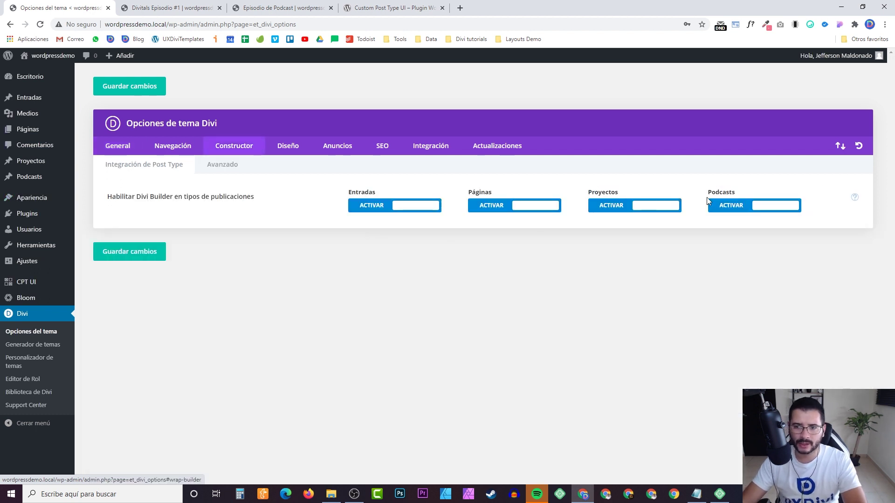
drag(166, 196, 255, 197)
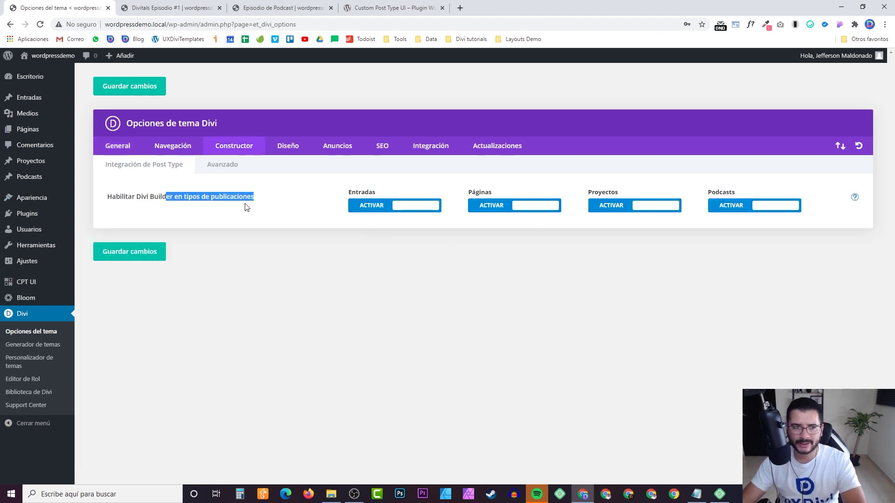
click(729, 207)
click(130, 261)
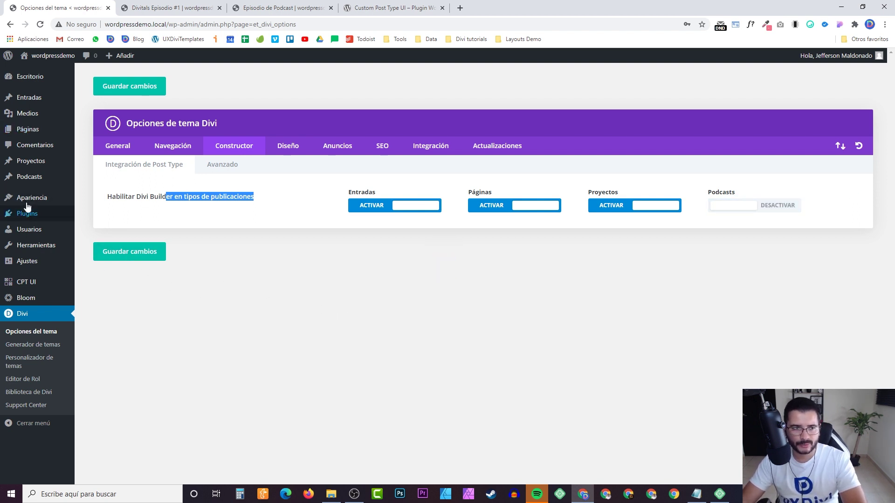
Return to the list of all podcasts.
mouse_move(51, 244)
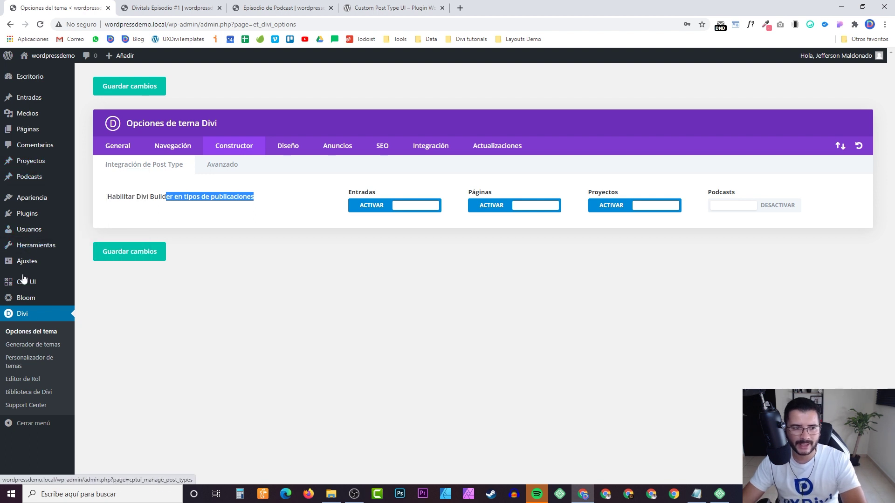
mouse_move(22, 285)
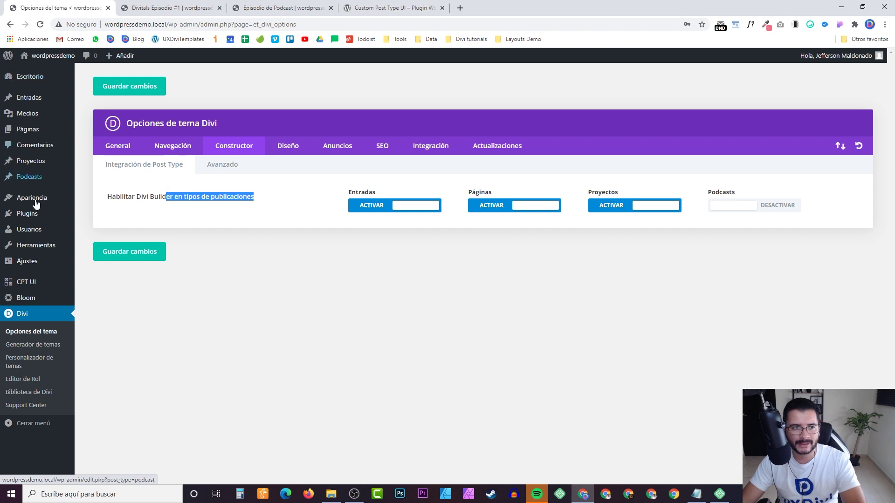
mouse_move(29, 177)
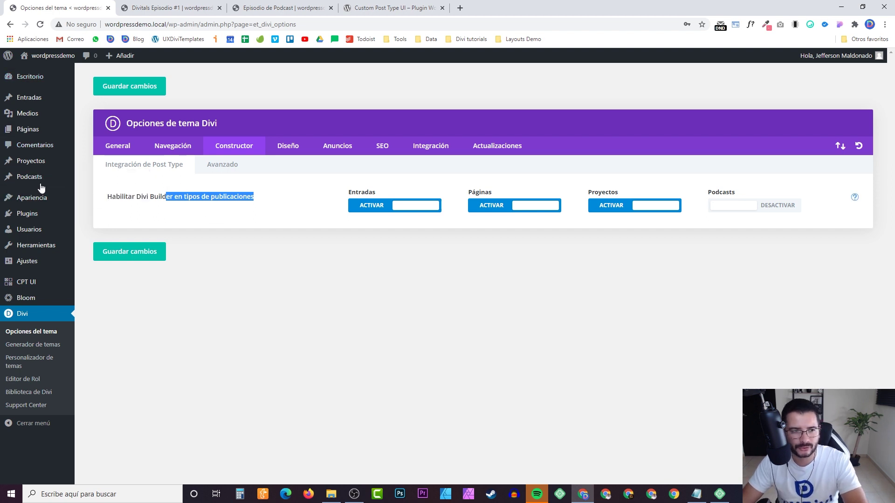
click(112, 179)
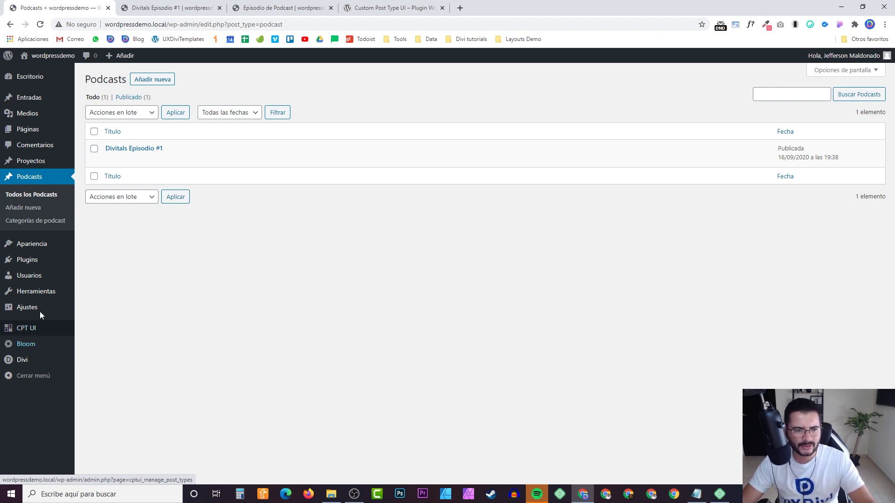
Open the Categorías de podcast taxonomy for editing in CPT UI and examine its basic configuration, additional labels and settings.
mouse_move(28, 328)
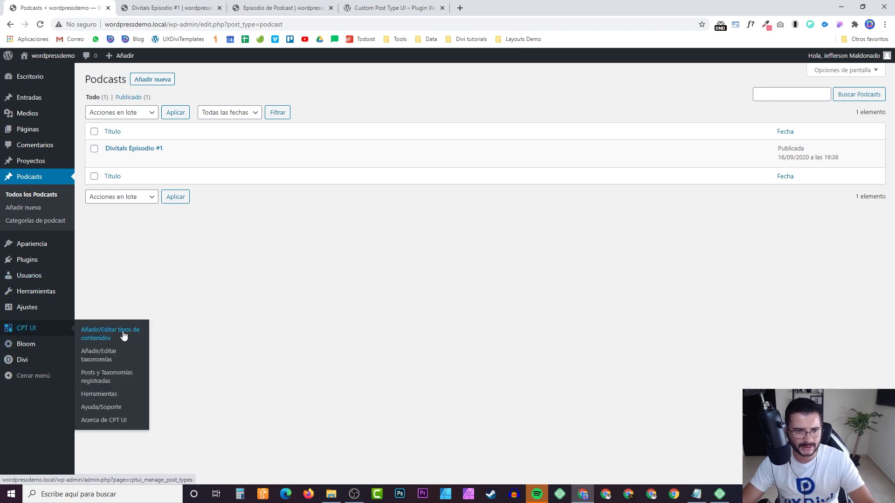
click(100, 358)
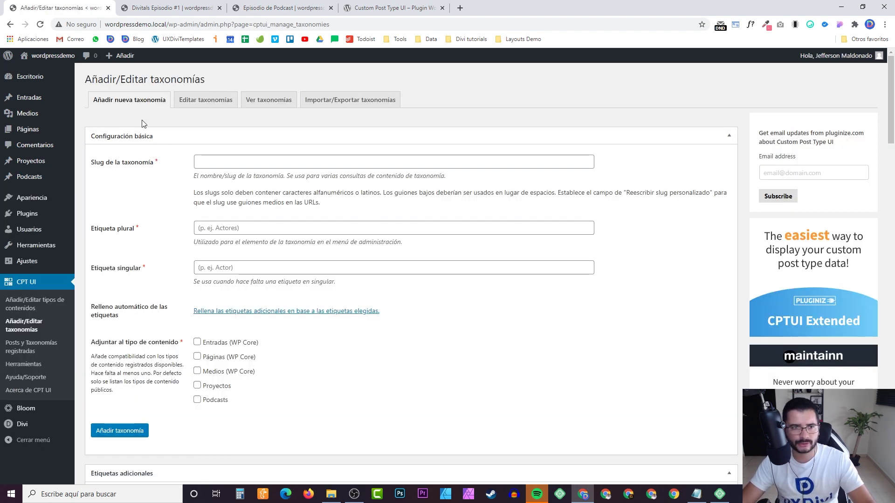
click(212, 100)
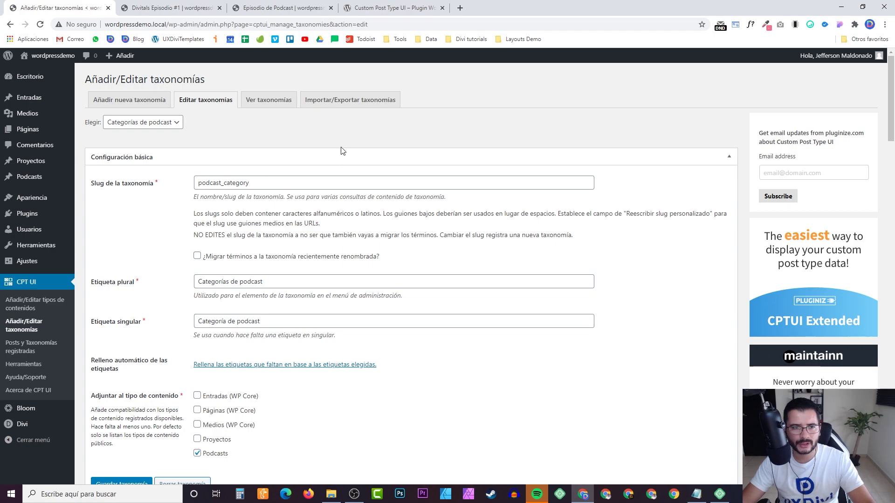
scroll(340, 145, down, 5)
scroll(253, 261, up, 2)
scroll(260, 258, down, 12)
scroll(270, 250, down, 10)
scroll(271, 243, up, 1)
scroll(261, 261, down, 1)
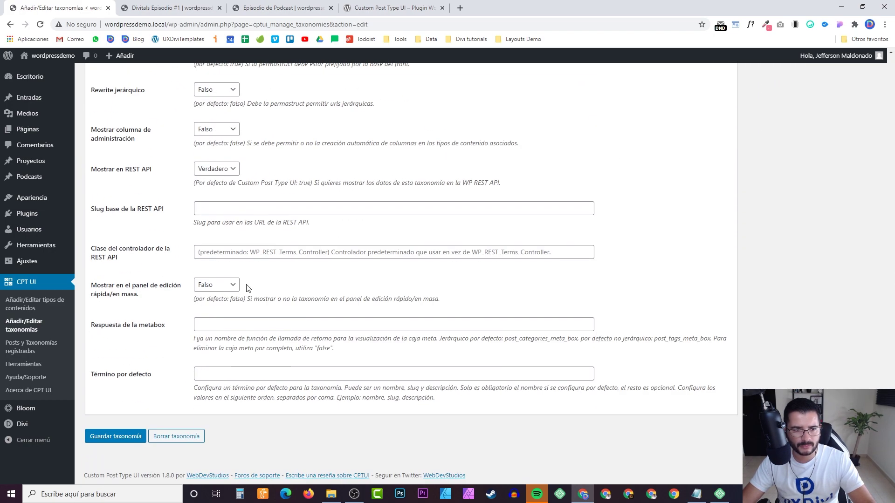
scroll(177, 265, up, 3)
scroll(177, 279, up, 5)
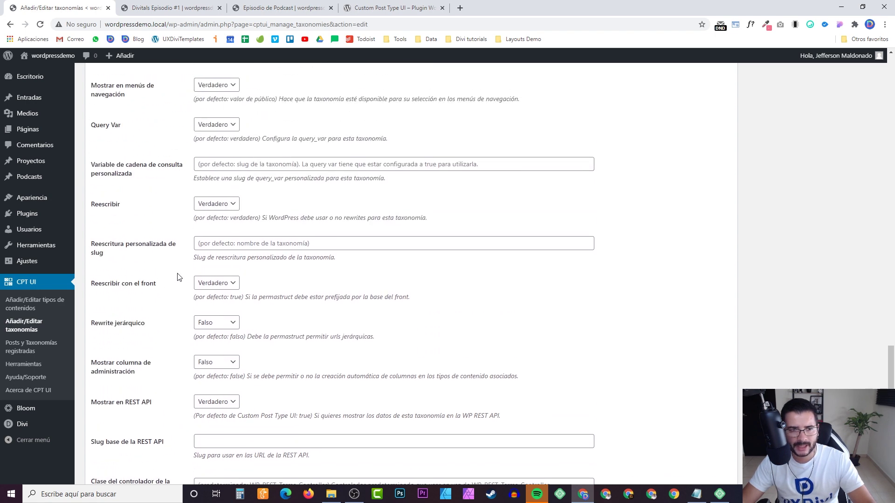
scroll(249, 264, up, 3)
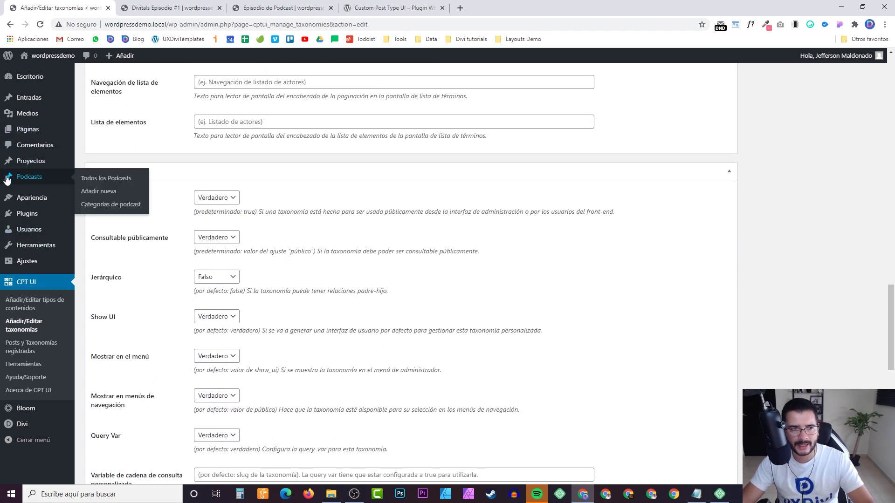
scroll(268, 265, up, 15)
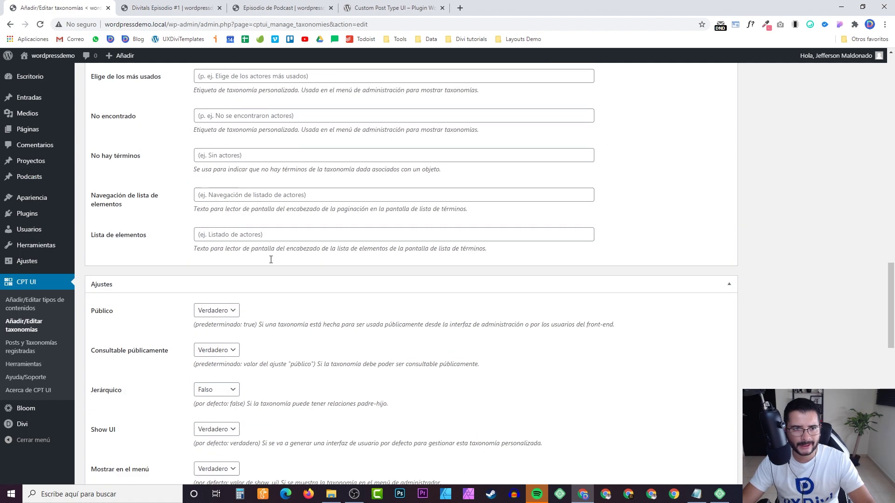
scroll(297, 282, up, 10)
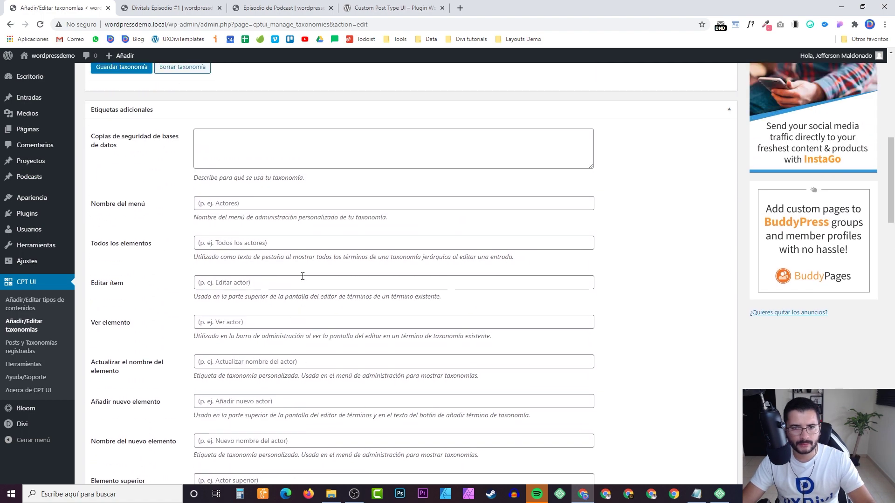
scroll(256, 267, up, 2)
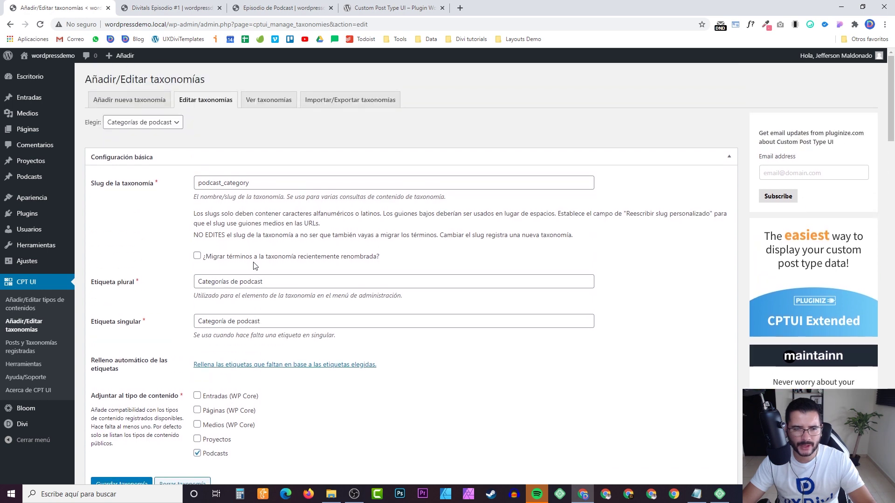
scroll(327, 292, down, 20)
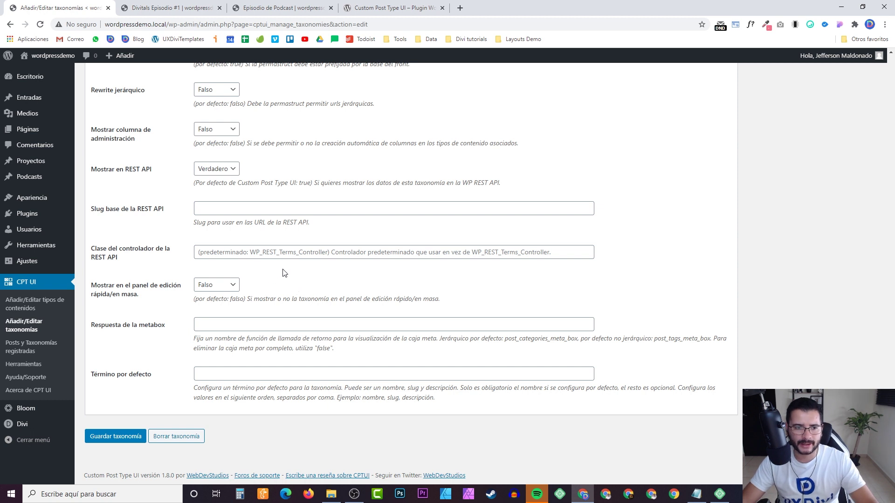
scroll(285, 273, up, 2)
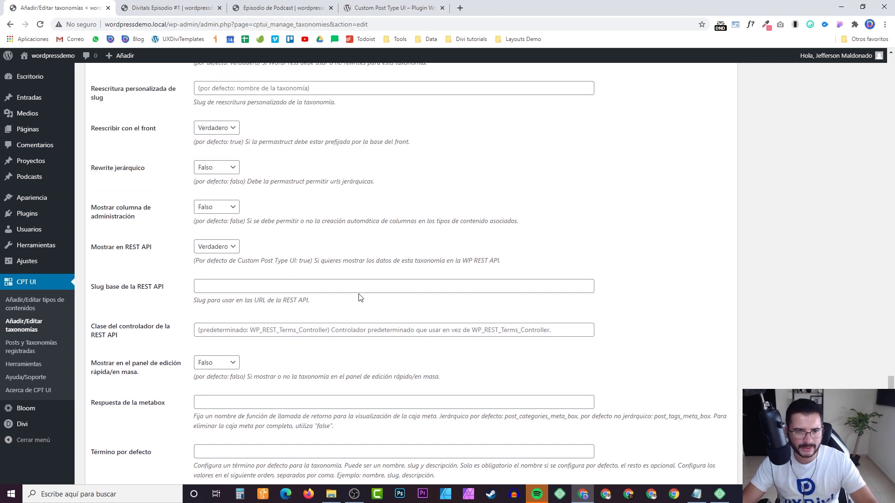
scroll(205, 249, up, 2)
scroll(169, 248, up, 4)
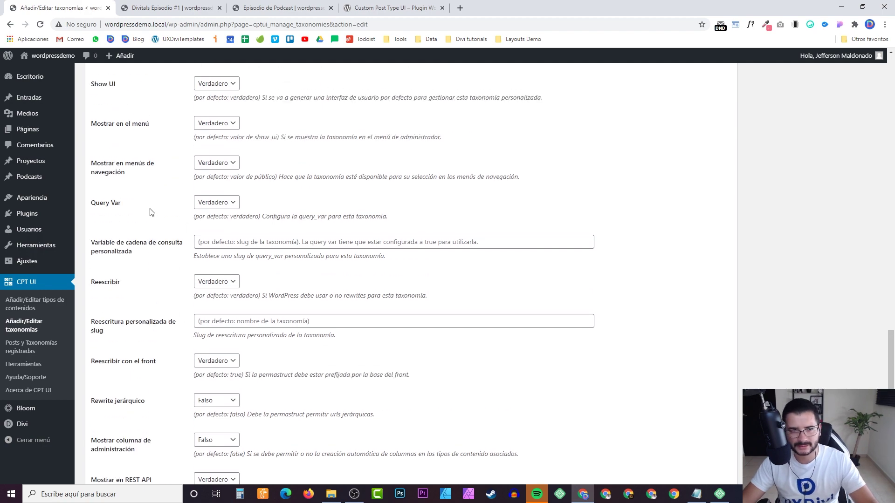
scroll(152, 213, up, 4)
scroll(194, 239, down, 12)
scroll(194, 239, up, 20)
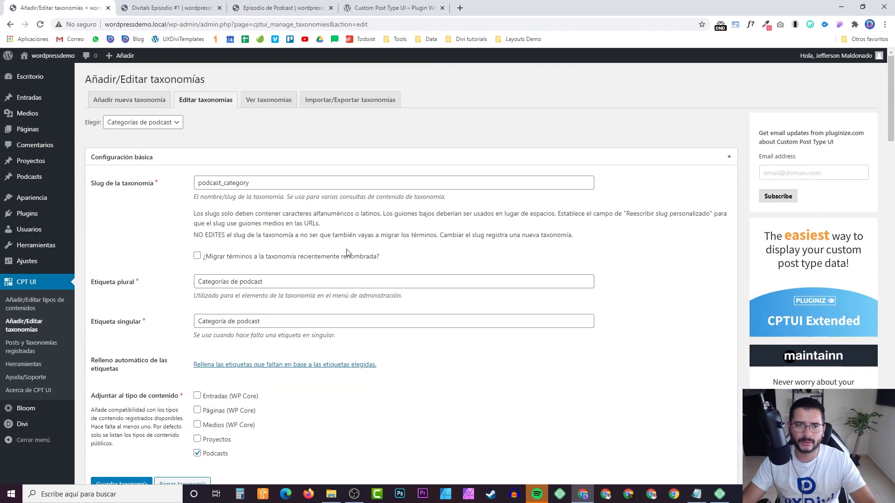
scroll(190, 218, down, 10)
scroll(280, 212, up, 10)
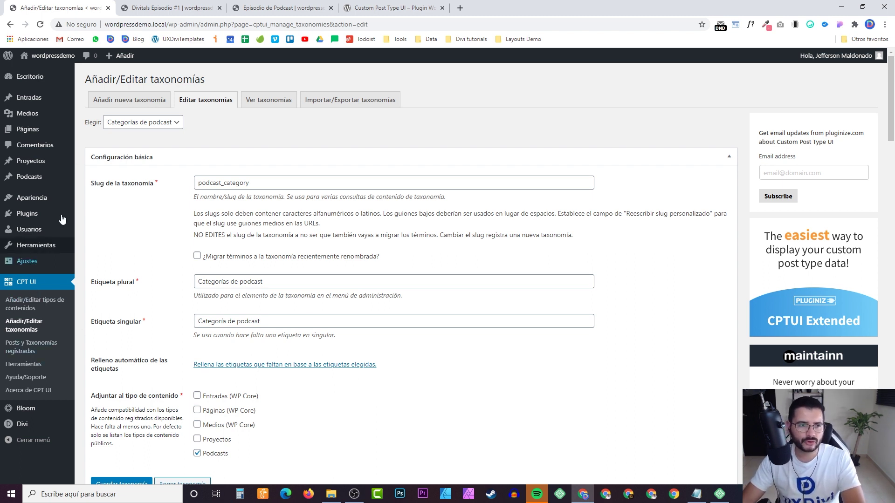
Open the Divi Theme Builder, examine the Podcasts assignment options for a new template, and close the template settings without creating one.
mouse_move(39, 180)
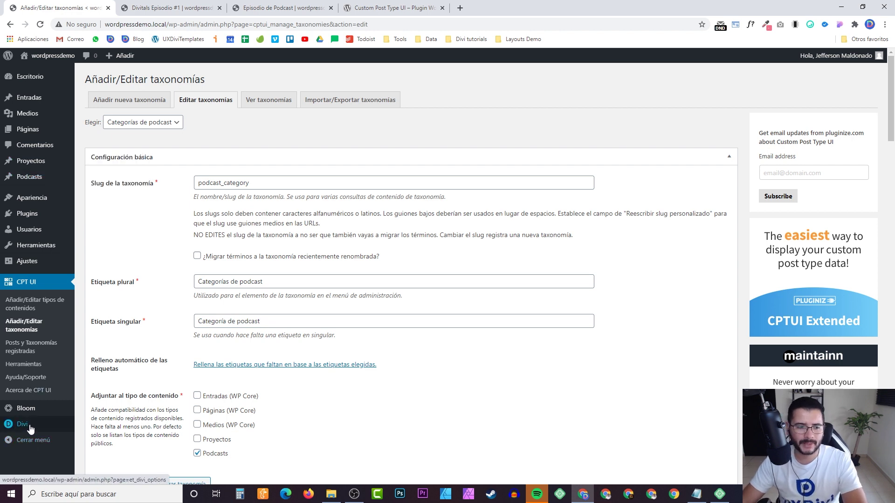
mouse_move(29, 424)
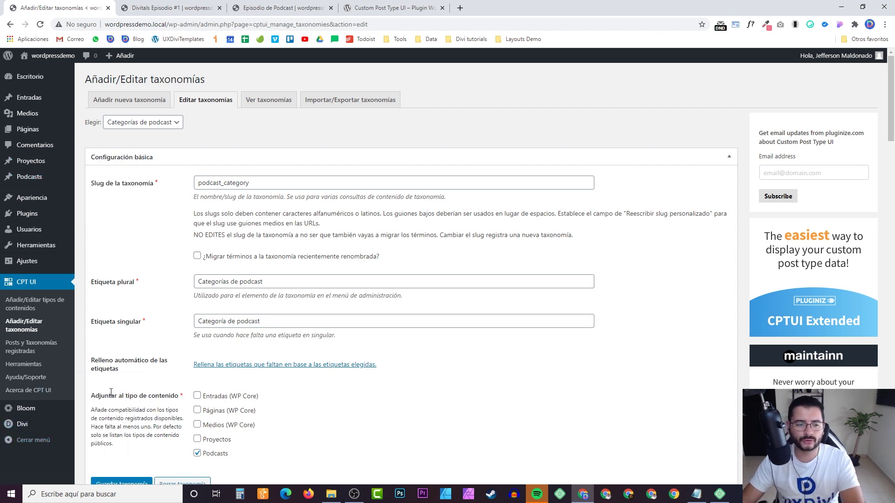
click(136, 398)
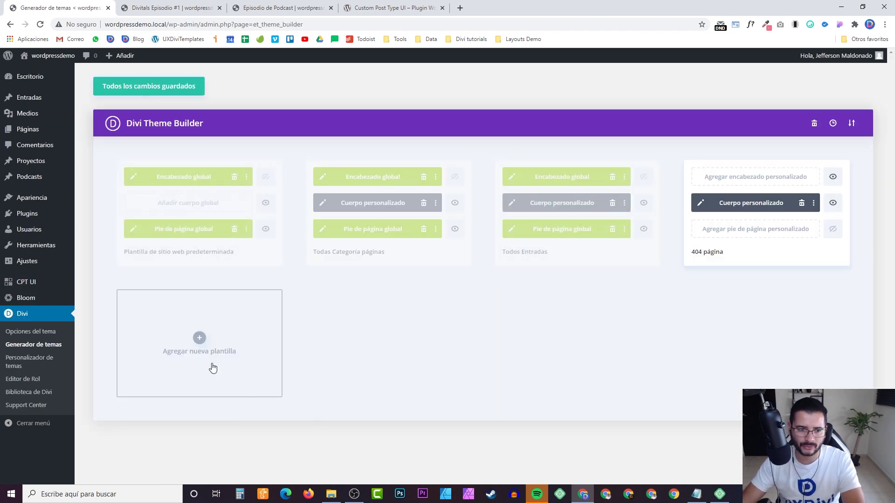
click(201, 338)
scroll(224, 252, down, 5)
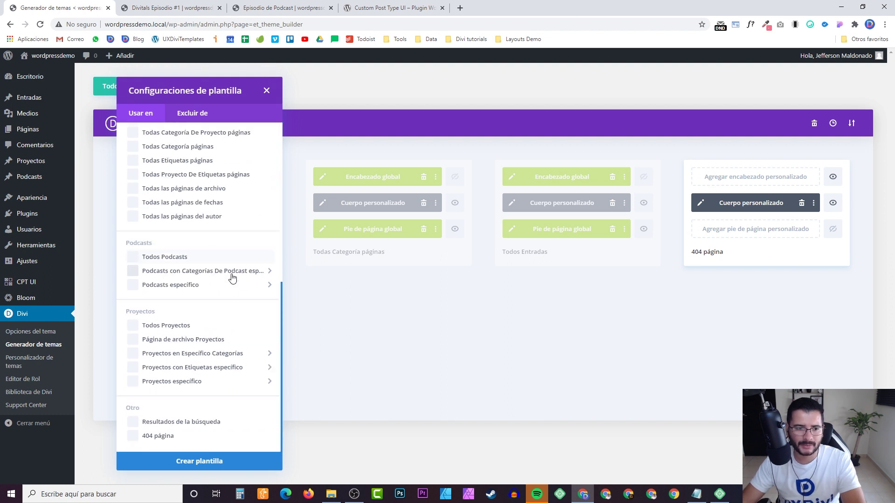
scroll(231, 259, up, 2)
scroll(228, 261, down, 2)
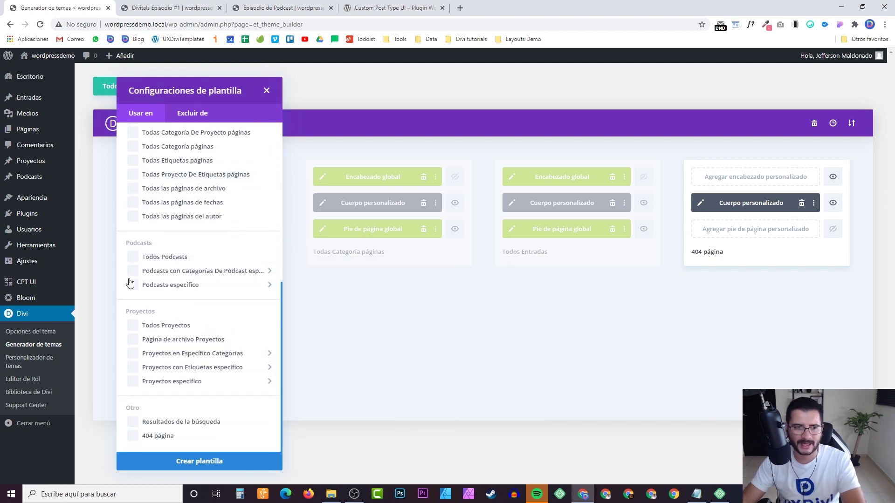
drag(155, 243, 119, 248)
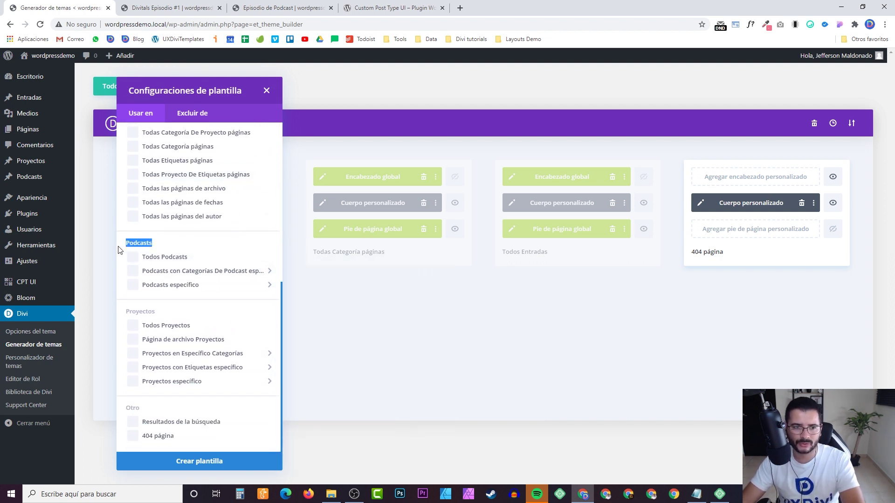
mouse_move(190, 274)
click(565, 338)
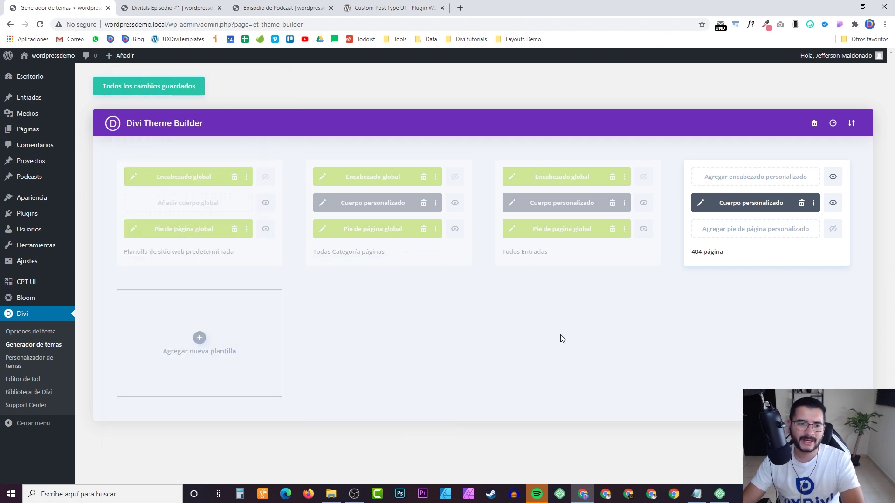
click(133, 91)
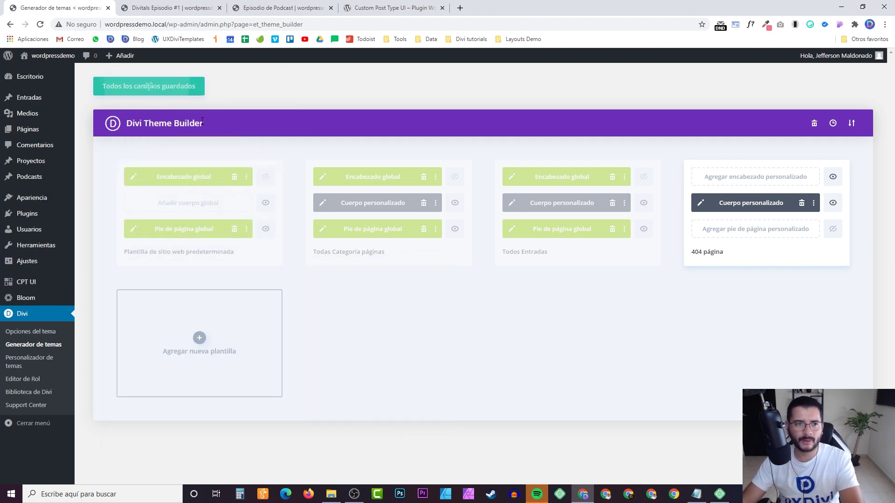